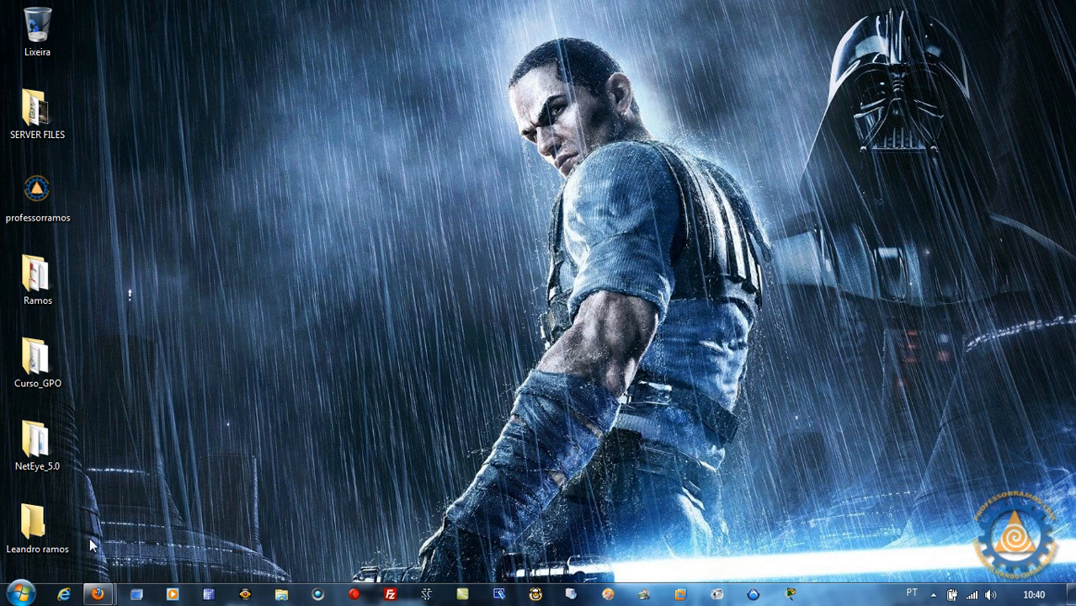
# Switch to Firefox and look through the Materiais page of the computing course website.
pyautogui.moveTo(97, 594)
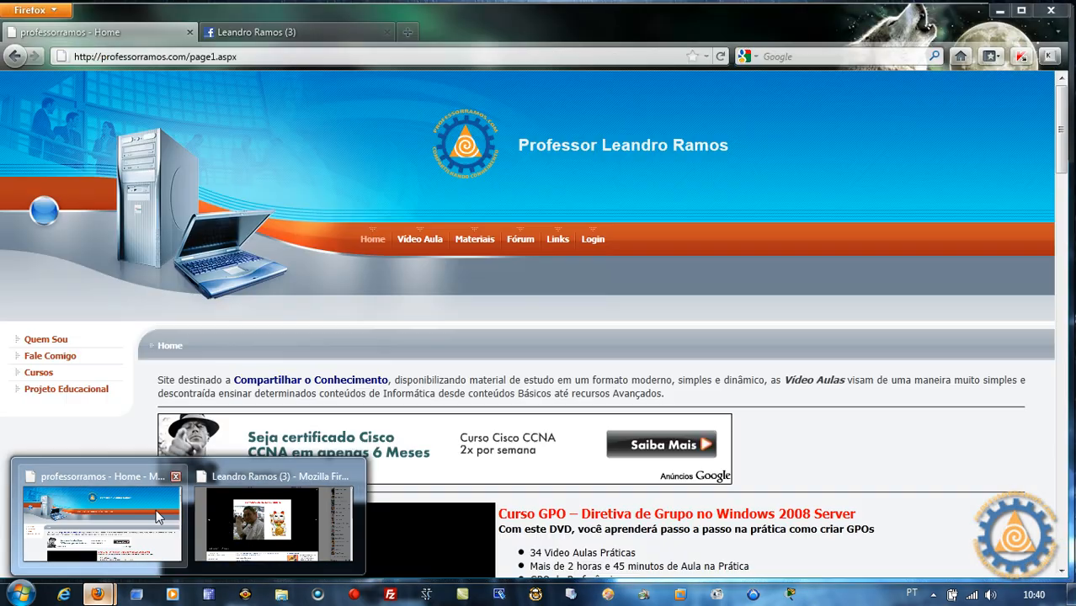
pyautogui.click(101, 520)
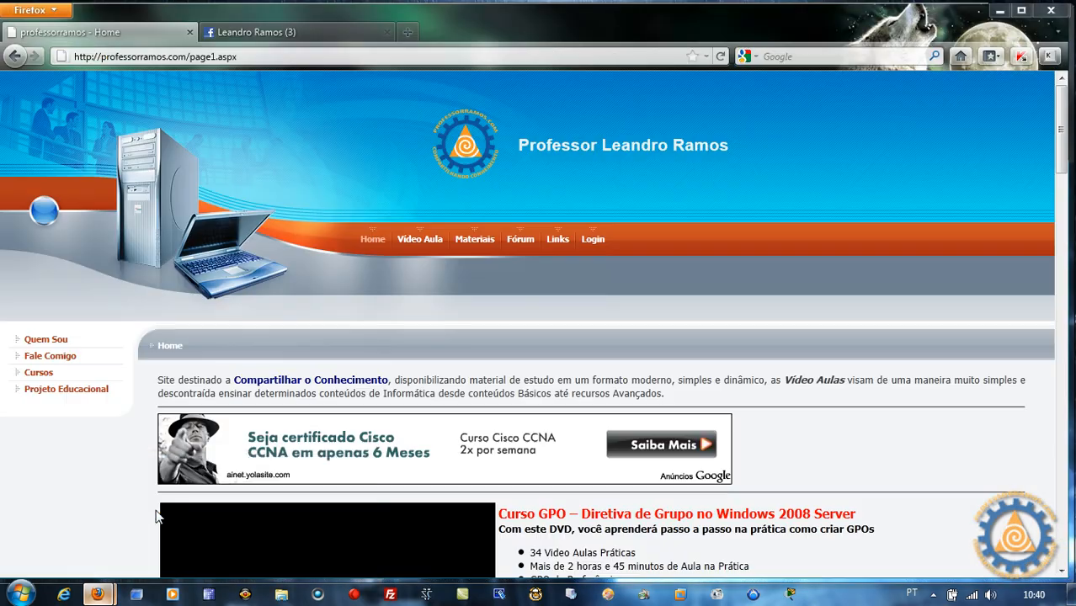
pyautogui.click(475, 242)
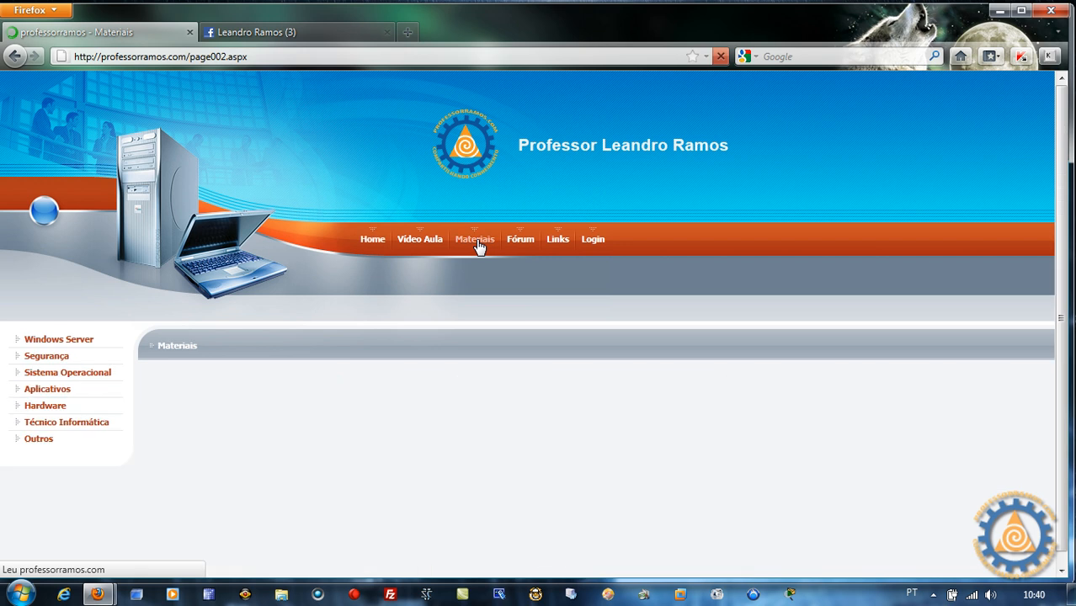
pyautogui.scroll(-10, 481, 286)
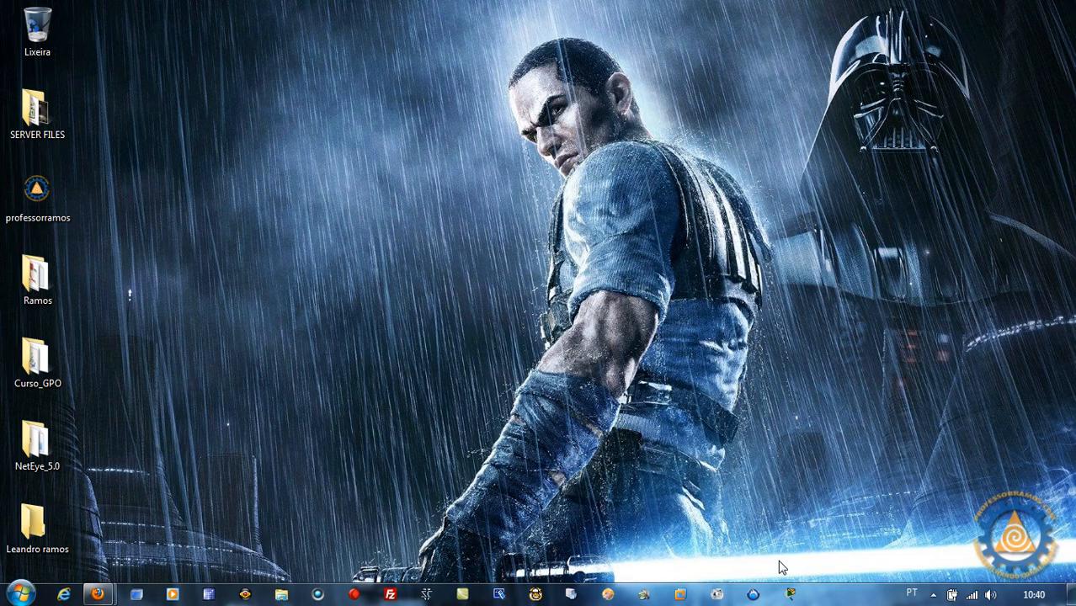
# Switch to Cisco Packet Tracer in a maximized window and place two 2950-24 switches side by side in the workspace.
pyautogui.click(790, 595)
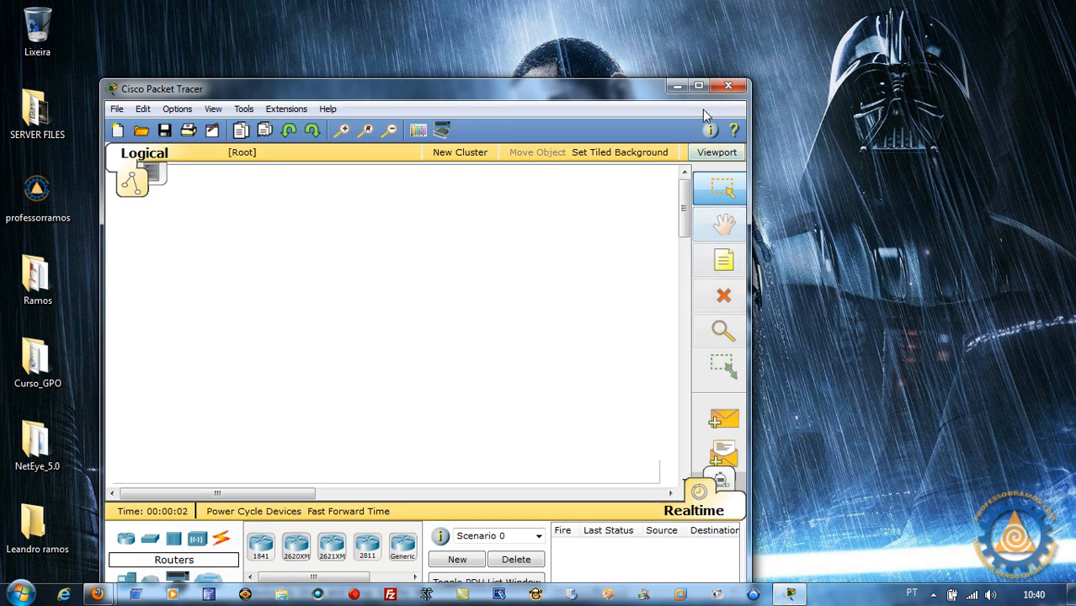
pyautogui.click(698, 85)
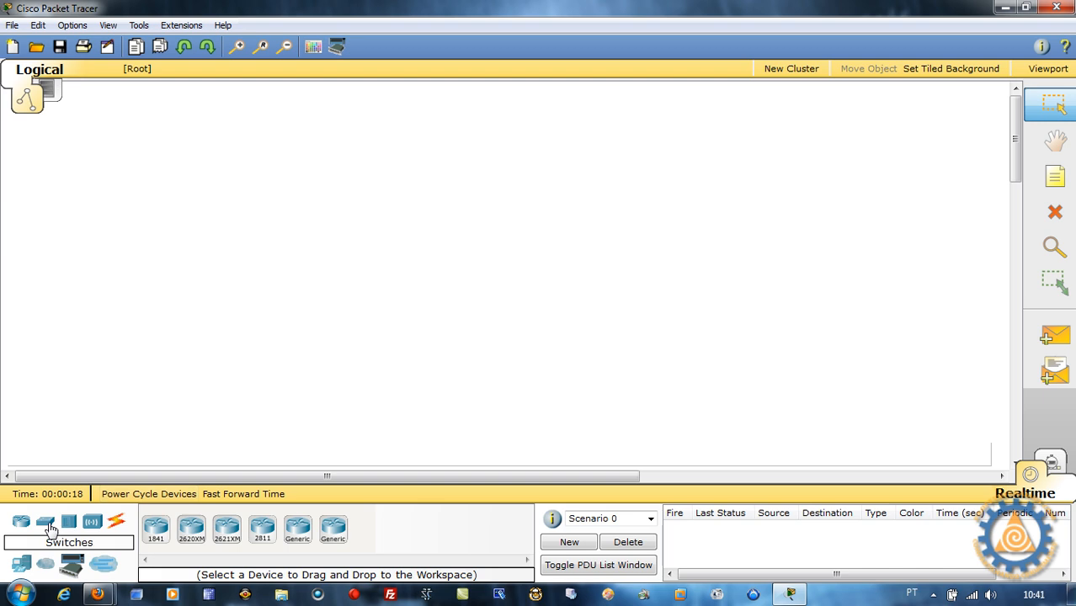
pyautogui.click(47, 523)
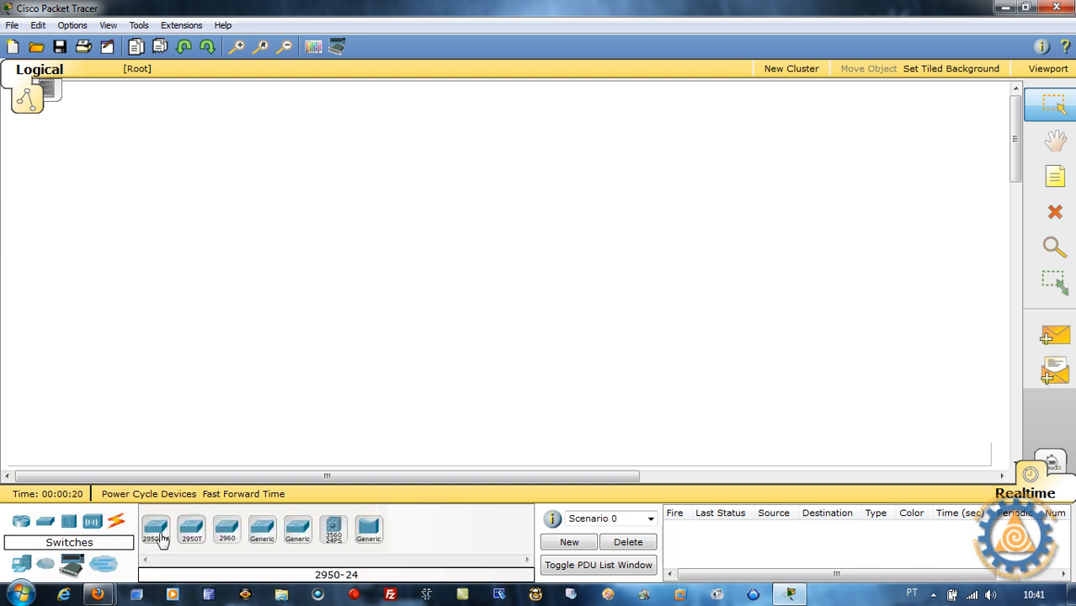
pyautogui.moveTo(156, 532); pyautogui.dragTo(259, 203)
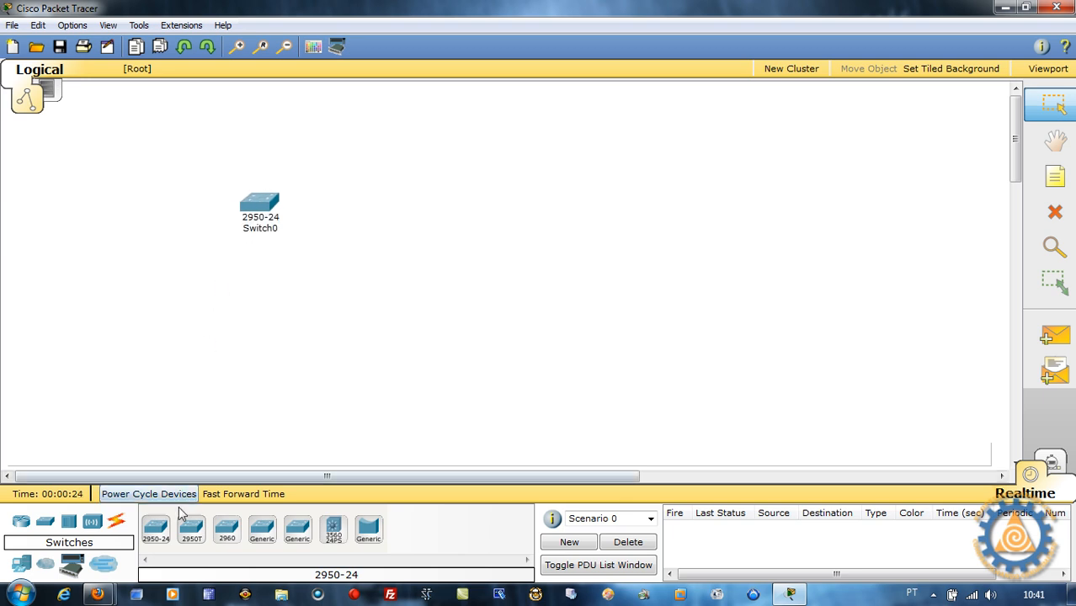
pyautogui.moveTo(157, 531); pyautogui.dragTo(467, 216)
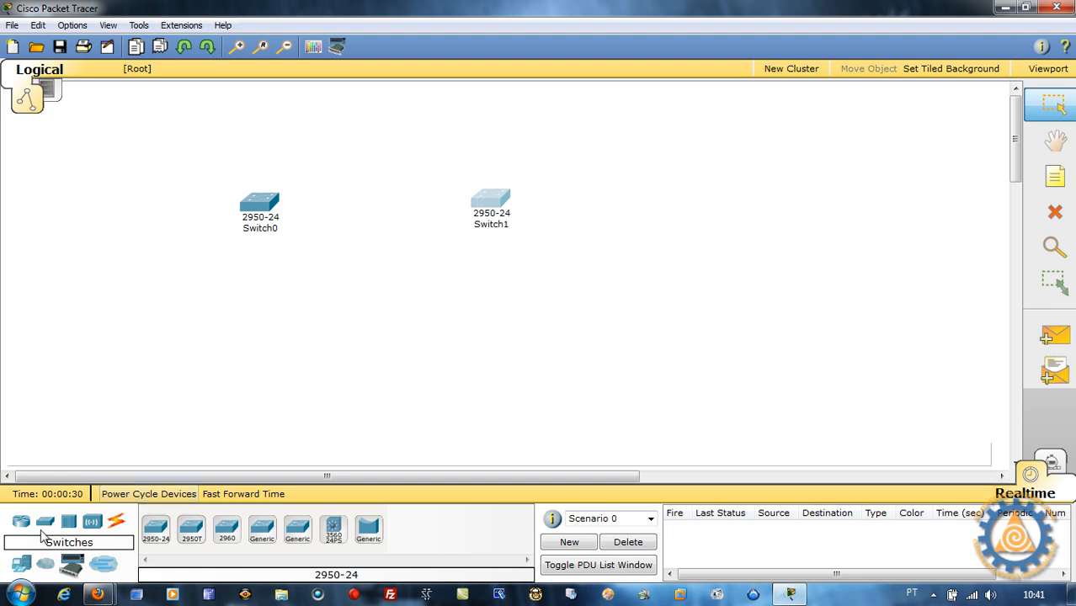
# Place three generic PCs and one generic laptop in a row below the first switch.
pyautogui.click(23, 563)
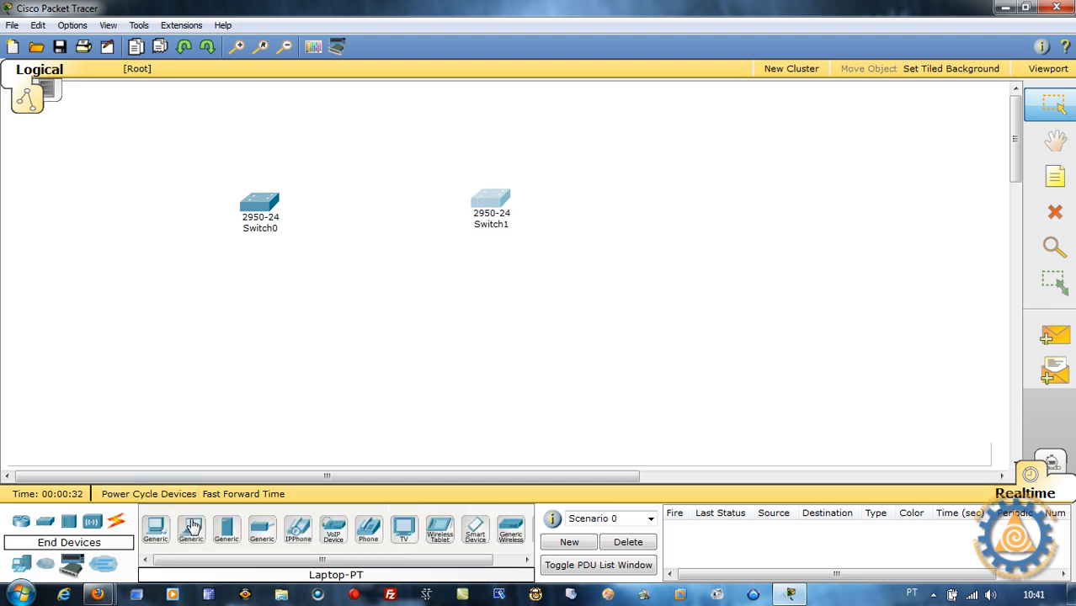
pyautogui.moveTo(167, 539); pyautogui.dragTo(176, 282)
pyautogui.moveTo(157, 530); pyautogui.dragTo(246, 287)
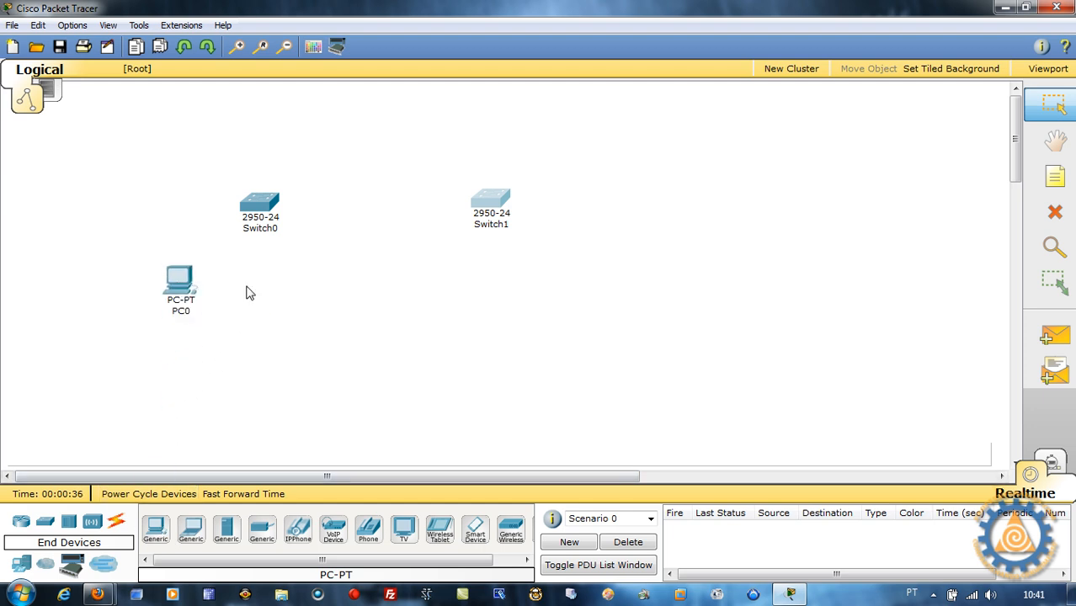
pyautogui.moveTo(157, 529); pyautogui.dragTo(303, 291)
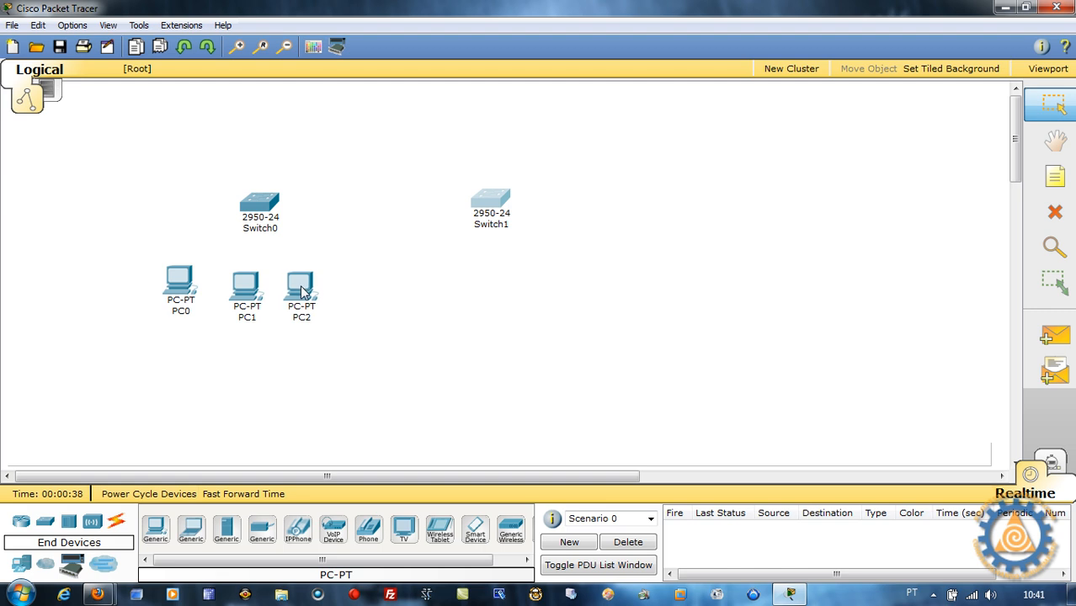
pyautogui.moveTo(198, 529); pyautogui.dragTo(354, 291)
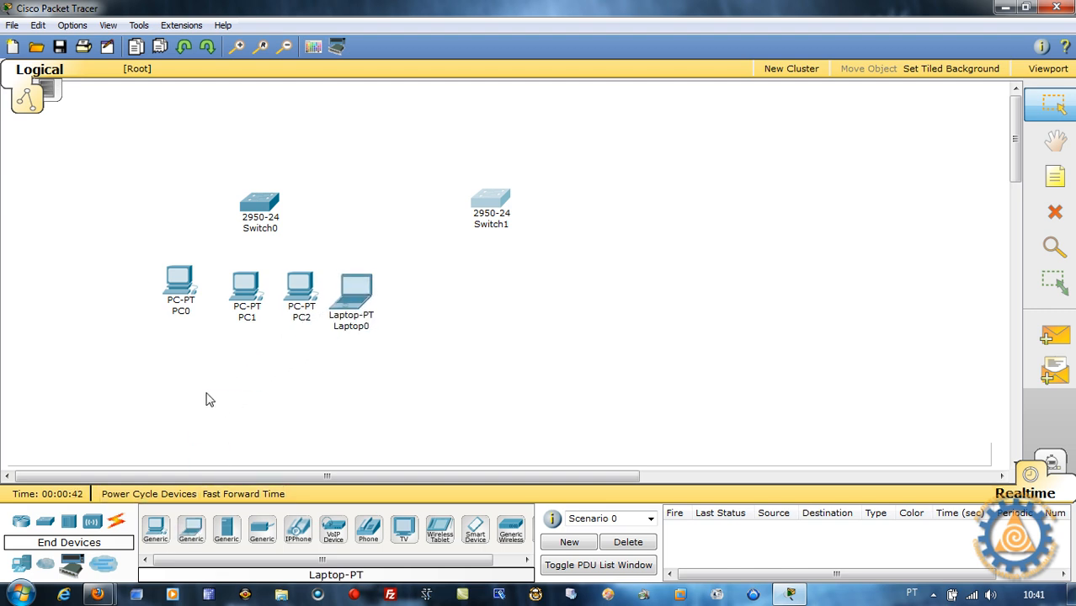
# Place three generic PCs and two generic laptops in a row below the second switch.
pyautogui.moveTo(162, 531); pyautogui.dragTo(483, 298)
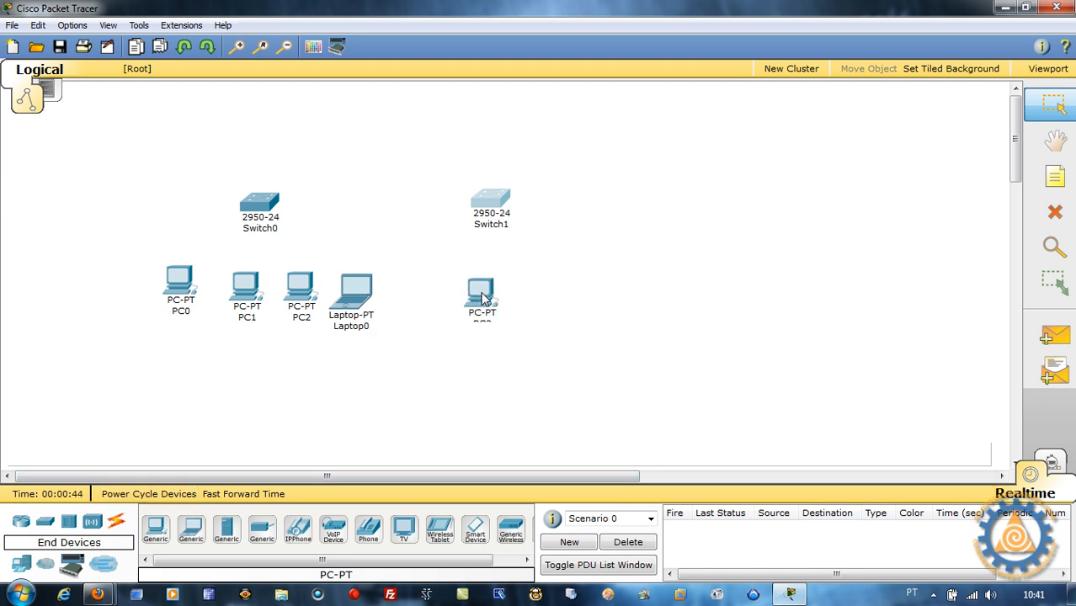
pyautogui.moveTo(157, 528); pyautogui.dragTo(530, 300)
pyautogui.moveTo(156, 531); pyautogui.dragTo(587, 299)
pyautogui.moveTo(149, 533); pyautogui.dragTo(492, 376)
pyautogui.moveTo(580, 342); pyautogui.dragTo(642, 301)
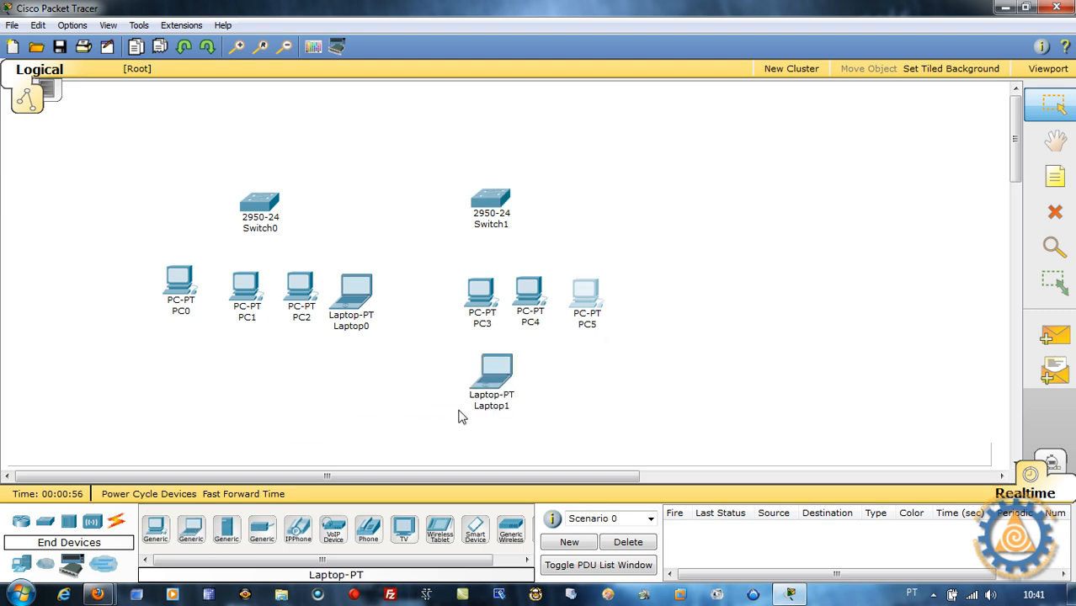
pyautogui.moveTo(483, 386); pyautogui.dragTo(628, 296)
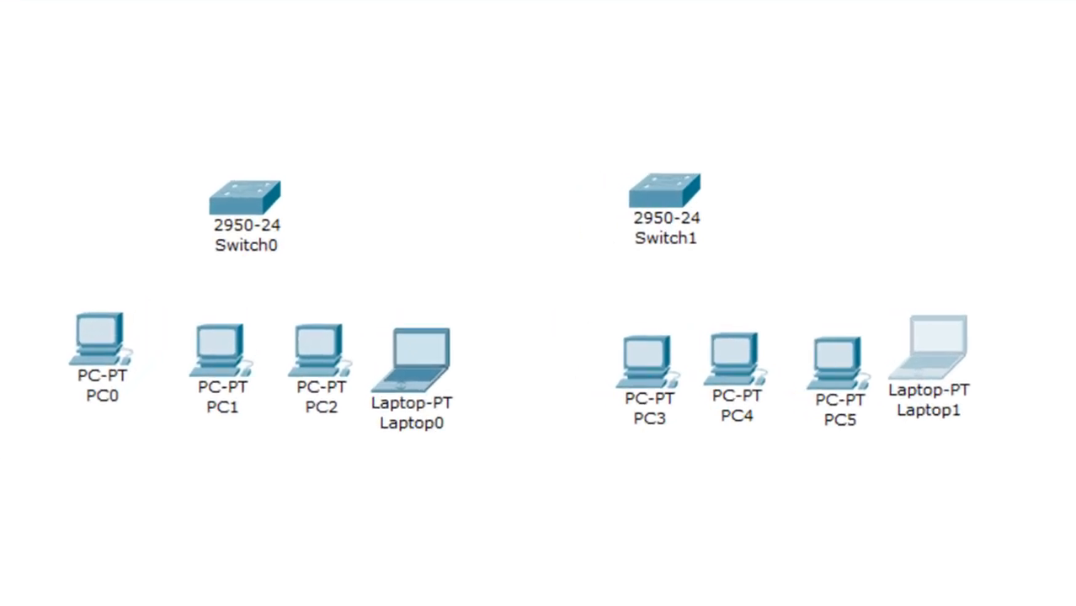
pyautogui.moveTo(994, 602); pyautogui.dragTo(1027, 343)
pyautogui.moveTo(1027, 344)
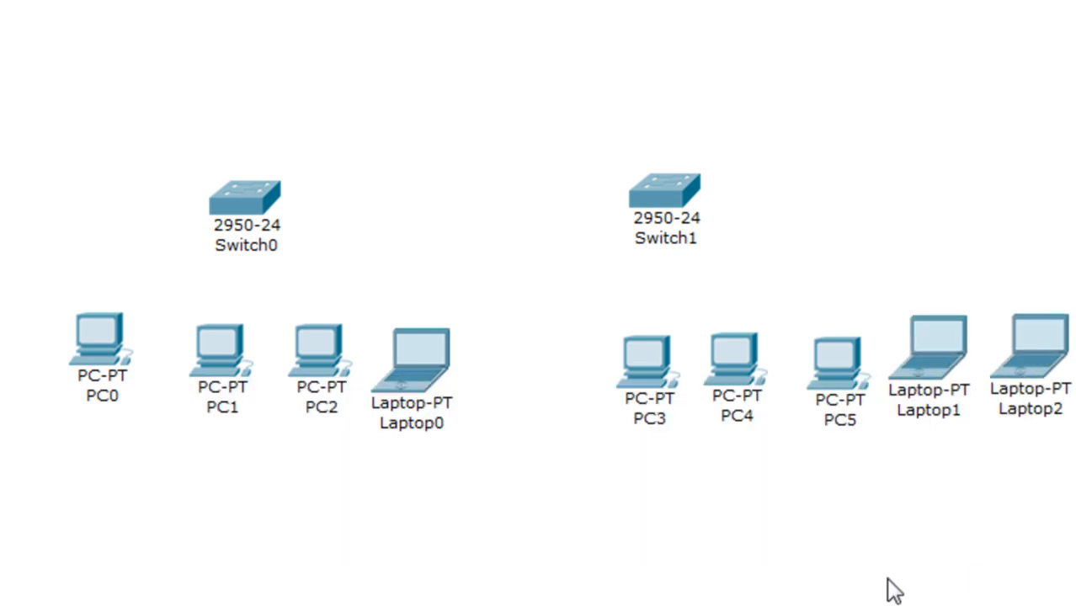
# Place a generic server above the laptops, to the upper right of the second switch.
pyautogui.moveTo(405, 602); pyautogui.dragTo(906, 89)
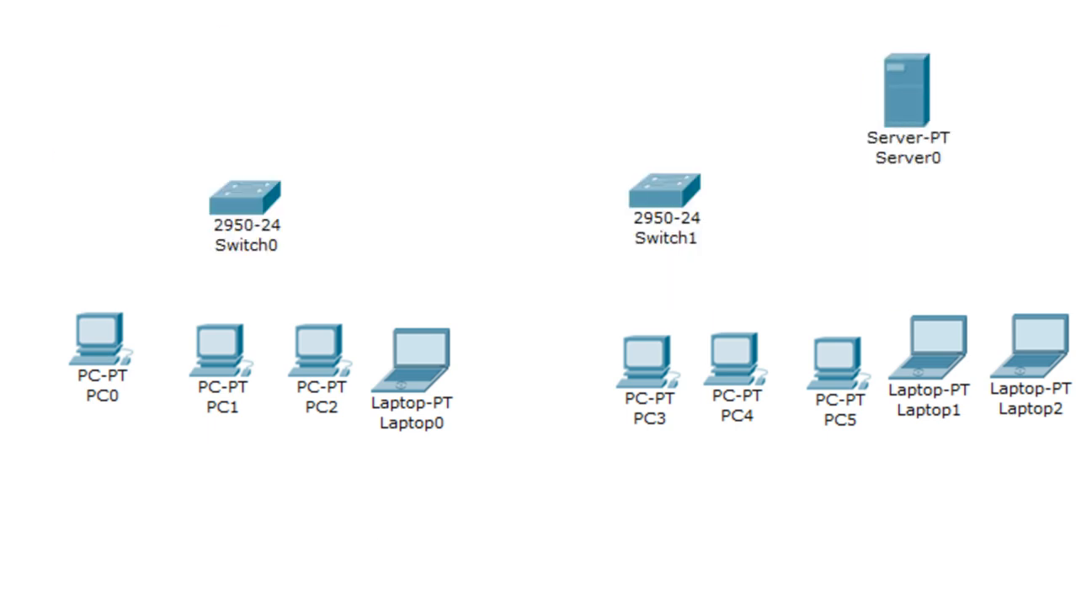
pyautogui.click(903, 100)
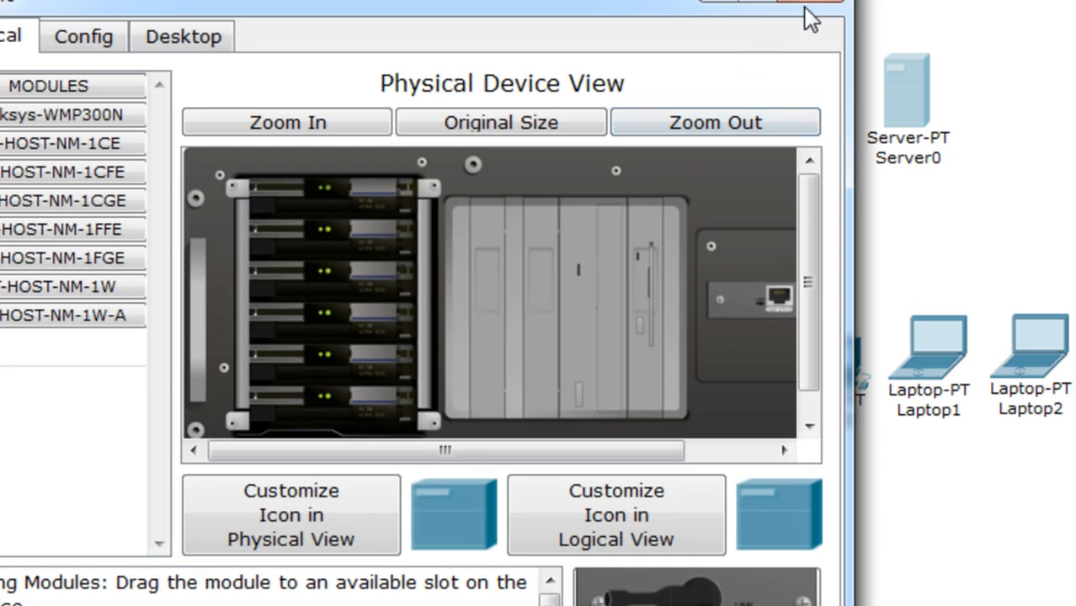
pyautogui.click(806, 5)
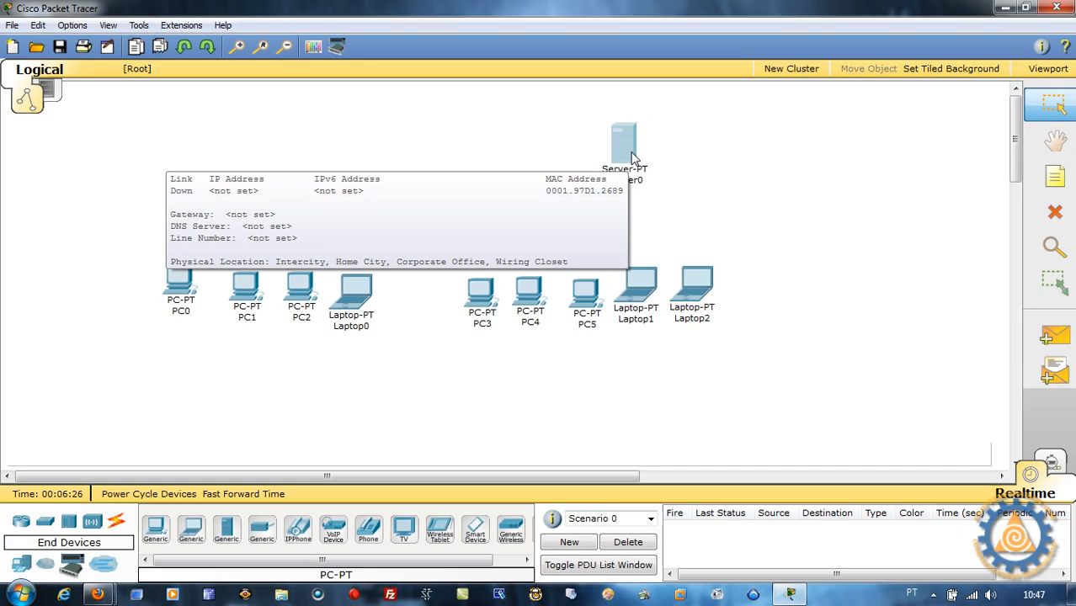
# Change the server's display name to the instructor's website name in capitals, without spaces.
pyautogui.click(633, 158)
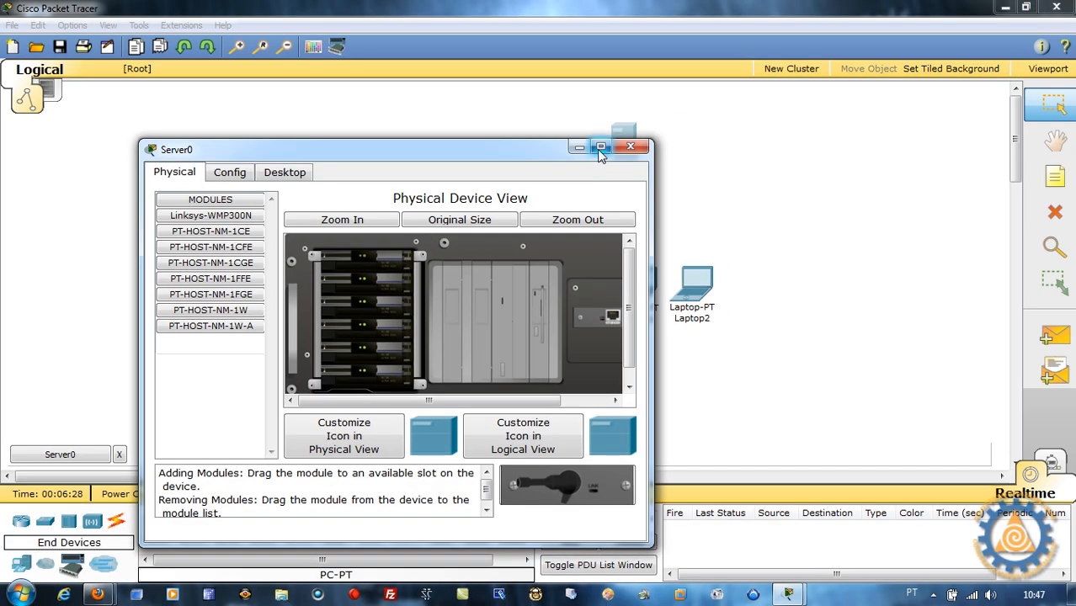
pyautogui.click(601, 158)
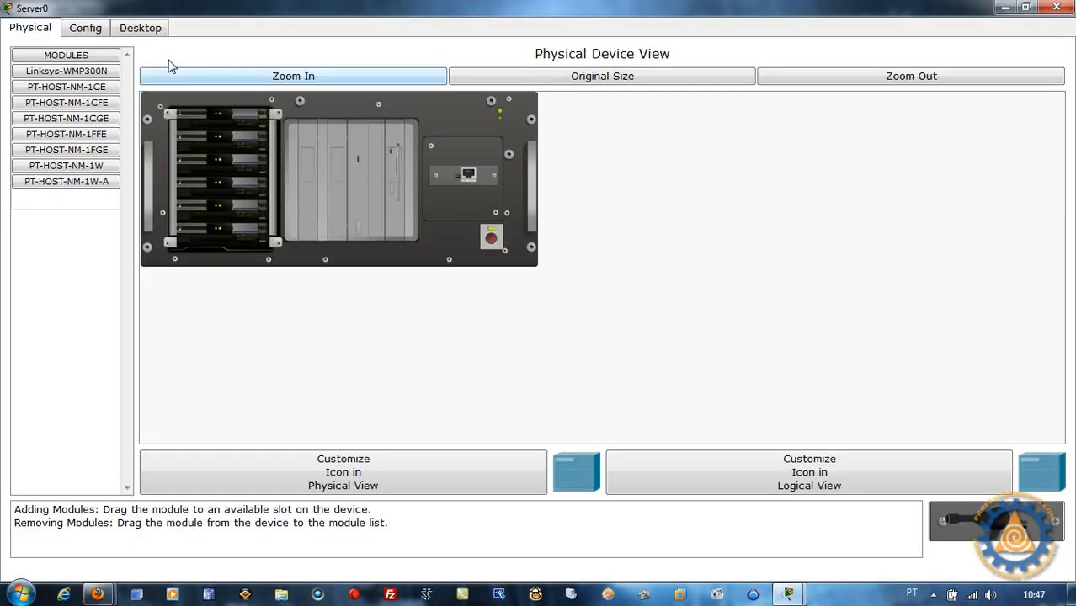
pyautogui.click(88, 27)
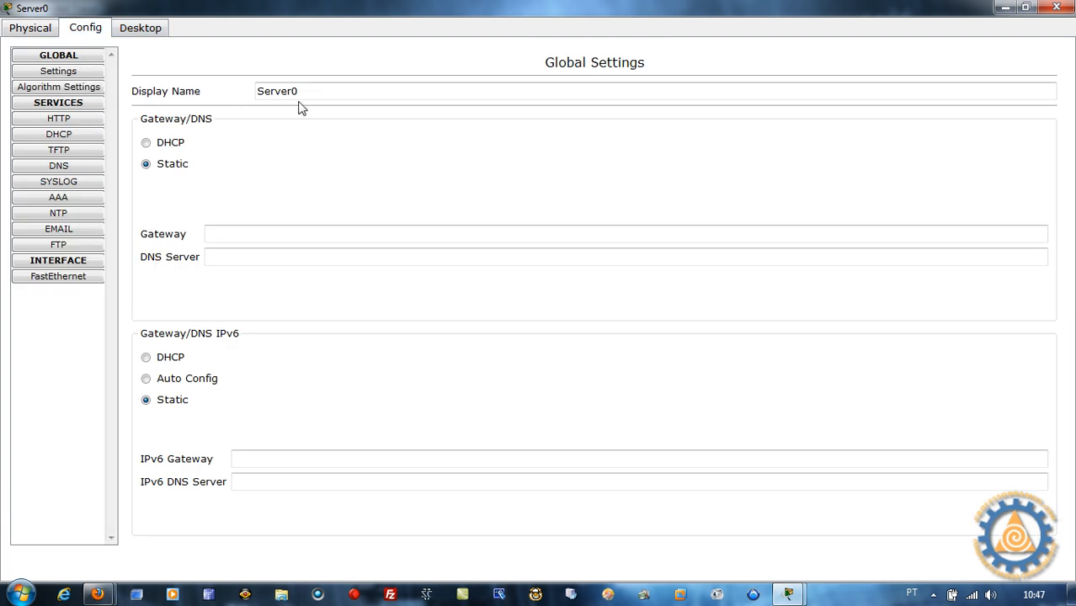
pyautogui.moveTo(313, 91); pyautogui.dragTo(234, 77)
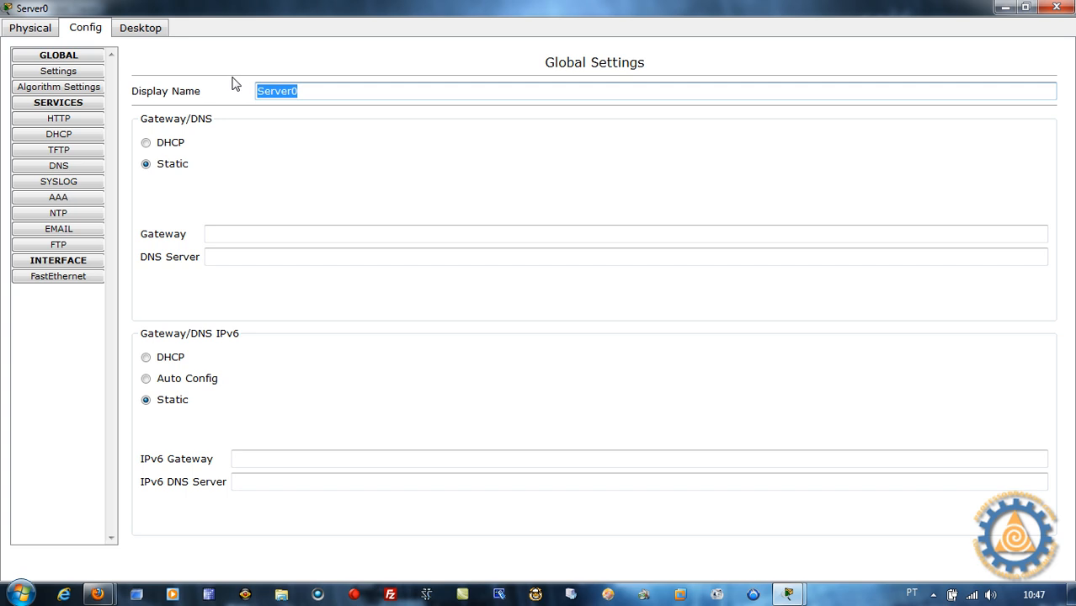
pyautogui.write('PROFESSORR')
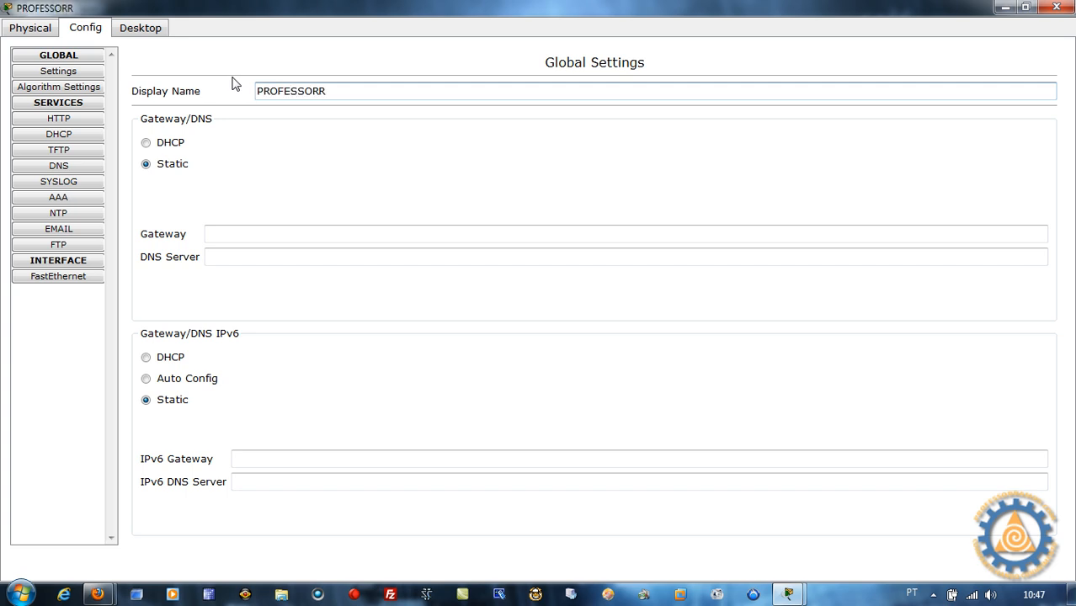
pyautogui.write('AMOS')
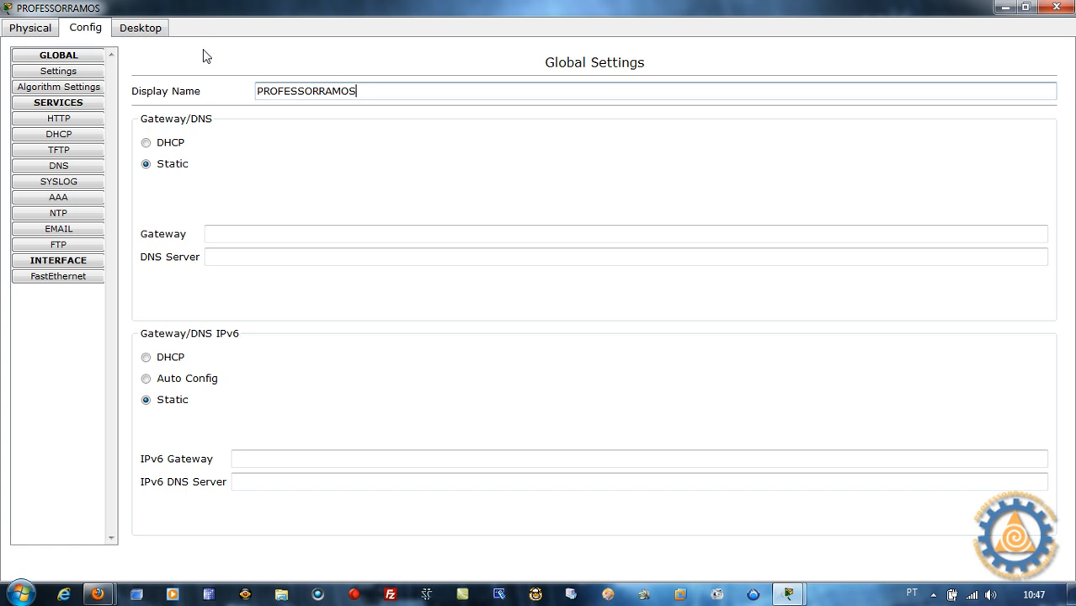
# Give the server the static IP address 10.0.0.1 with subnet mask 255.0.0.0.
pyautogui.click(155, 29)
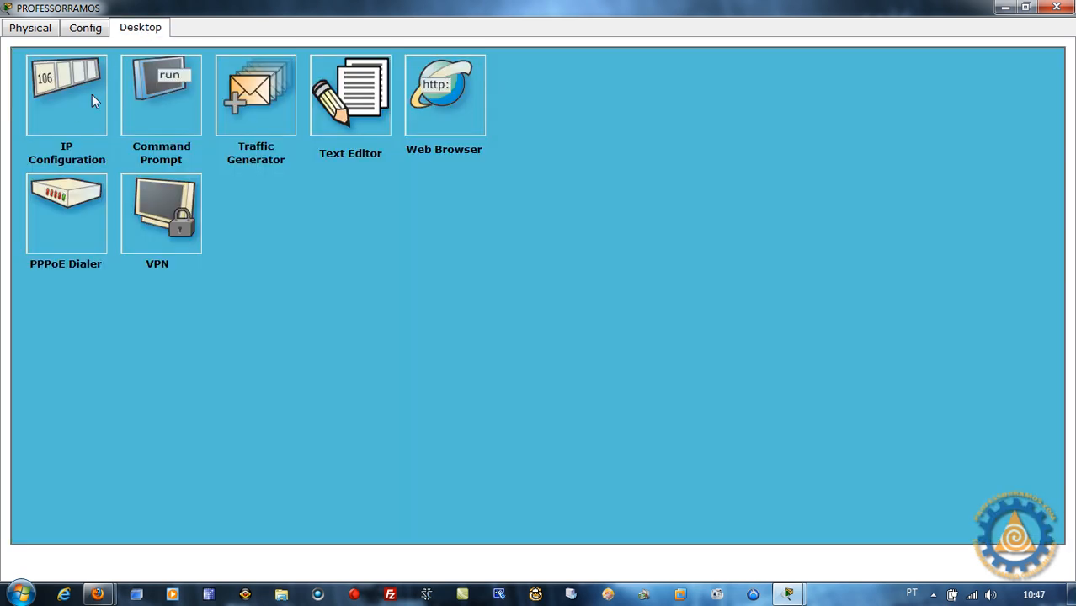
pyautogui.click(73, 106)
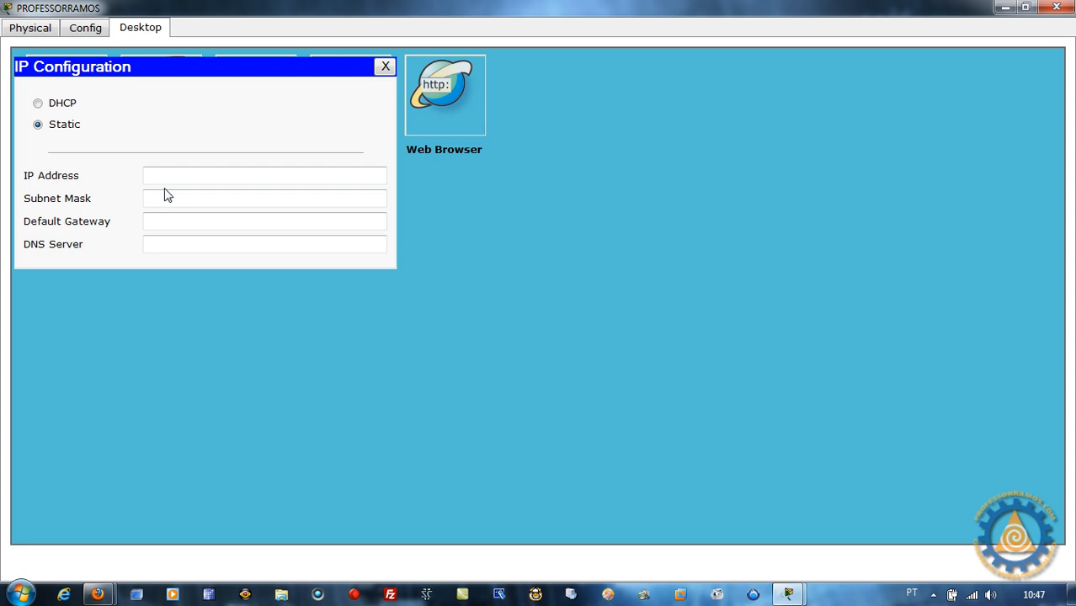
pyautogui.click(166, 177)
pyautogui.write('10.0.0.1')
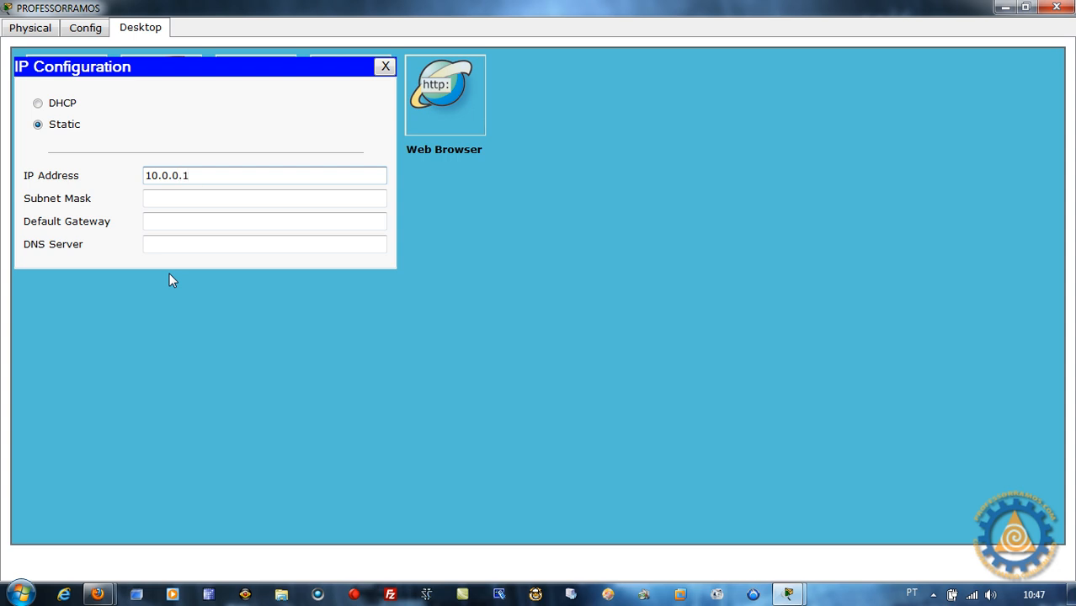
pyautogui.click(178, 200)
# Set the server's default gateway to 10.0.0.2 and its DNS server to 10.0.0.1, and close the IP configuration.
pyautogui.click(154, 226)
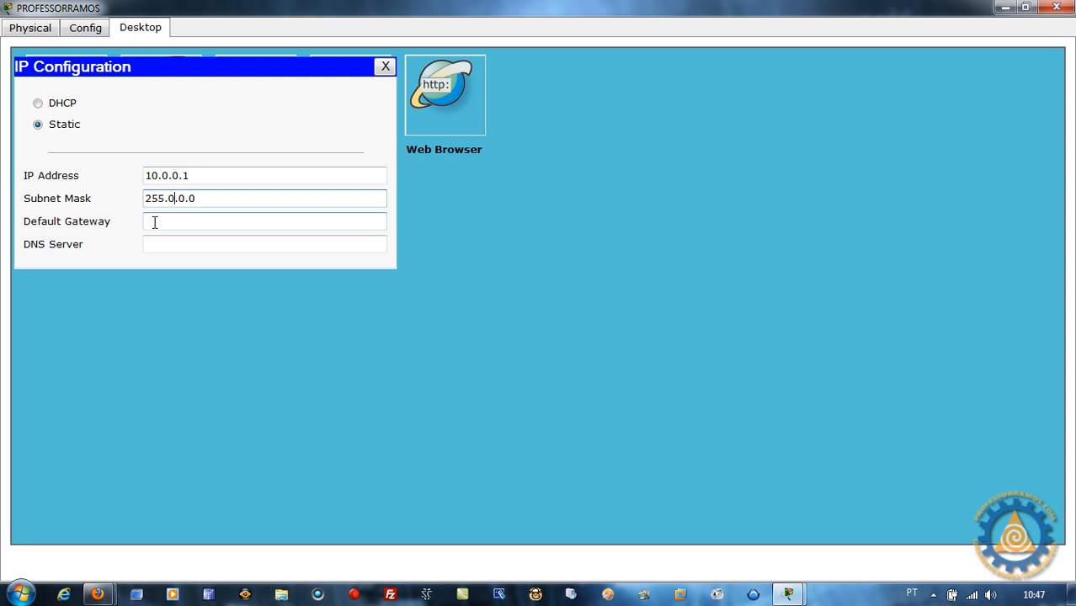
pyautogui.click(154, 223)
pyautogui.write('10')
pyautogui.write('.0.')
pyautogui.write('0.02')
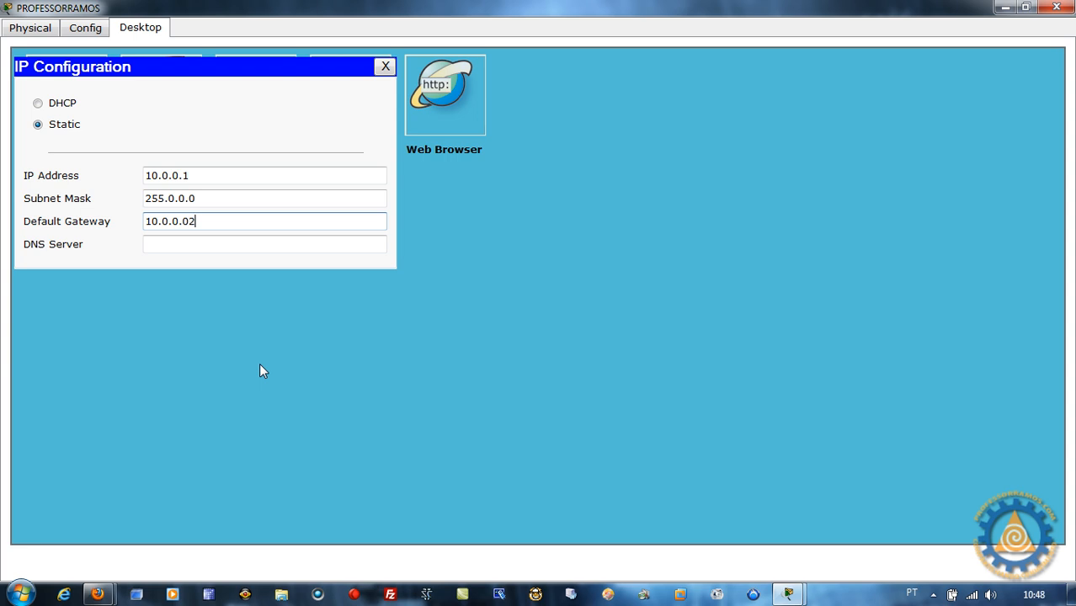
pyautogui.press('BackSpace')
pyautogui.press('BackSpace')
pyautogui.write('2')
pyautogui.click(229, 245)
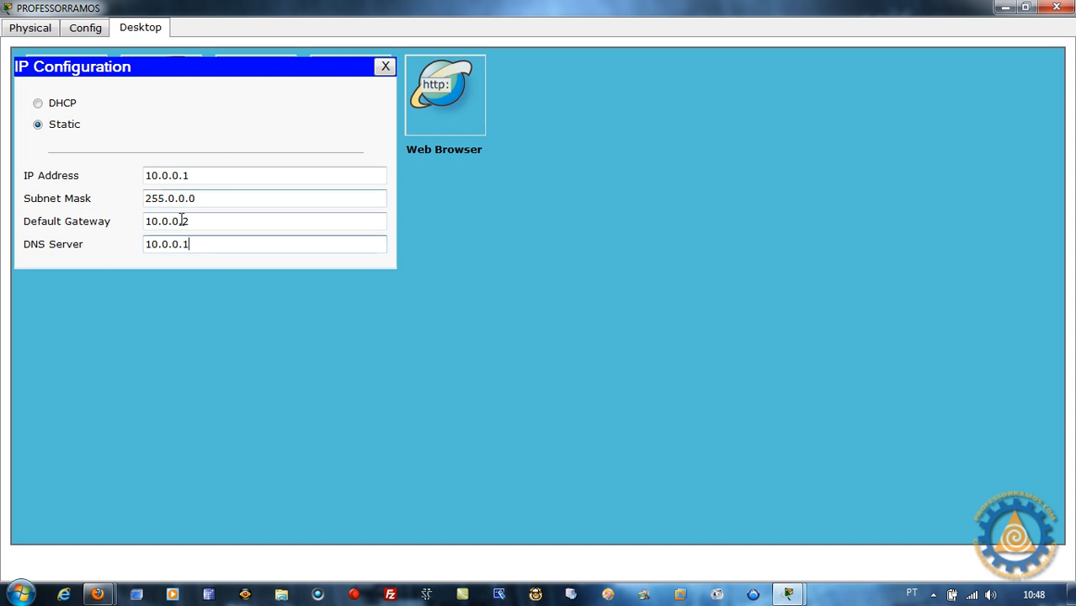
pyautogui.click(385, 66)
pyautogui.click(35, 83)
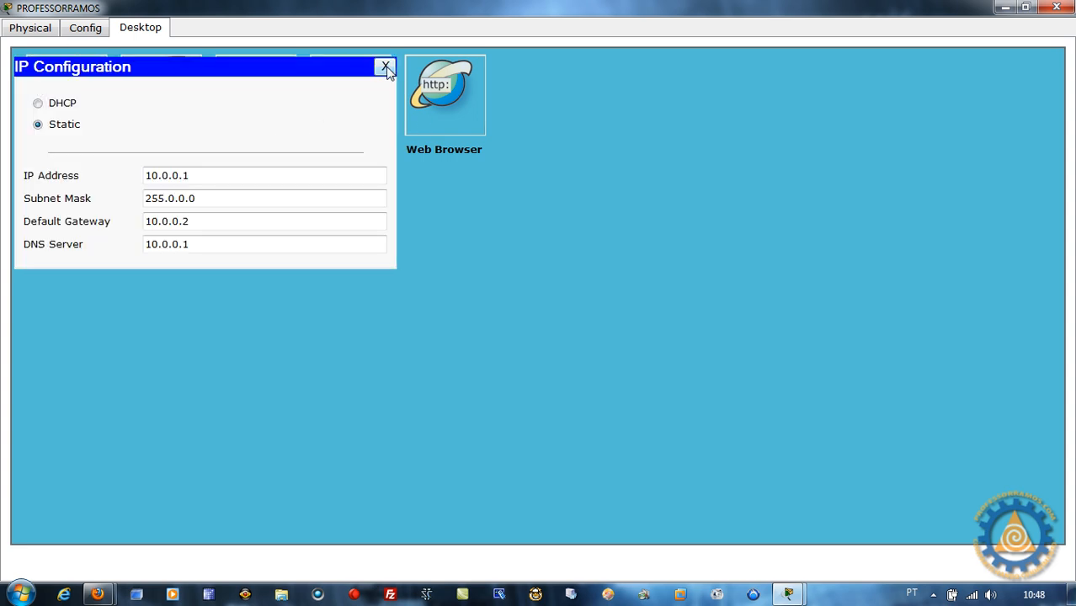
pyautogui.click(385, 67)
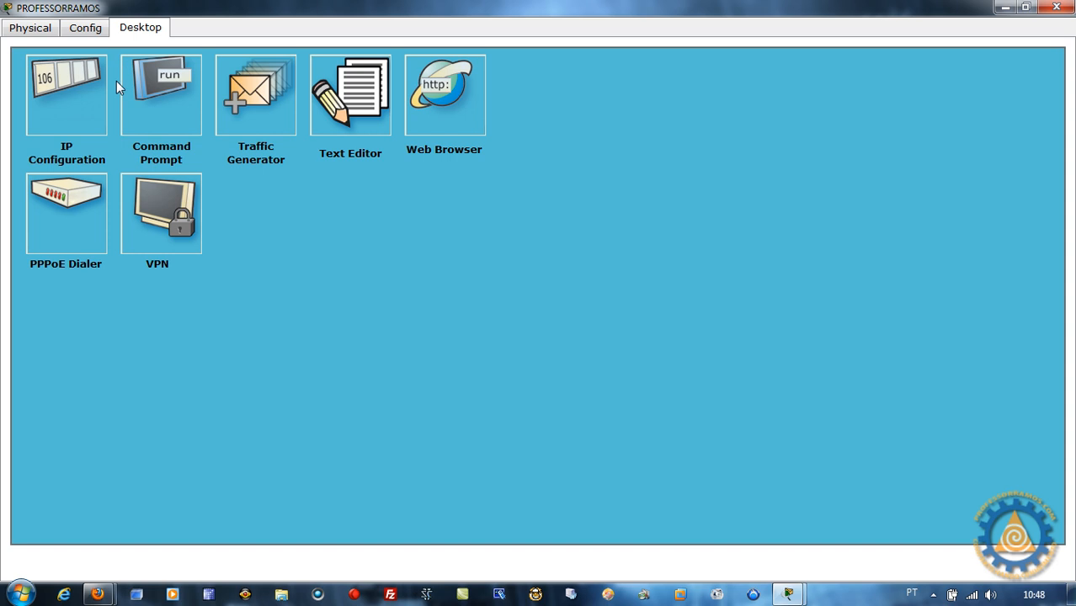
# In the server's DHCP service, set the serverPool default gateway to 10.0.0.2 and its DNS server to 10.0.0.1.
pyautogui.click(89, 31)
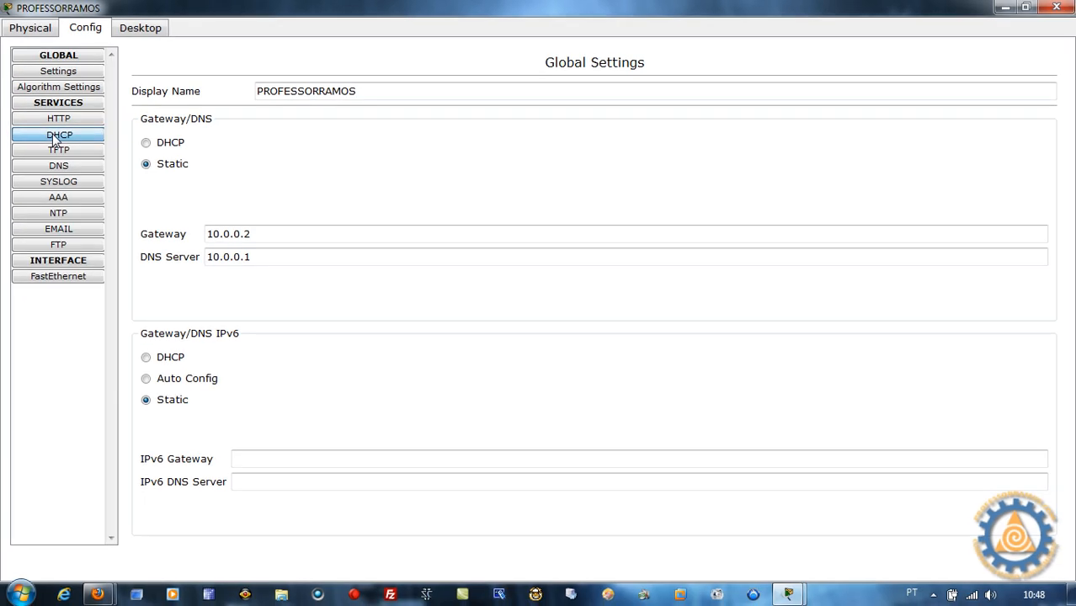
pyautogui.click(111, 277)
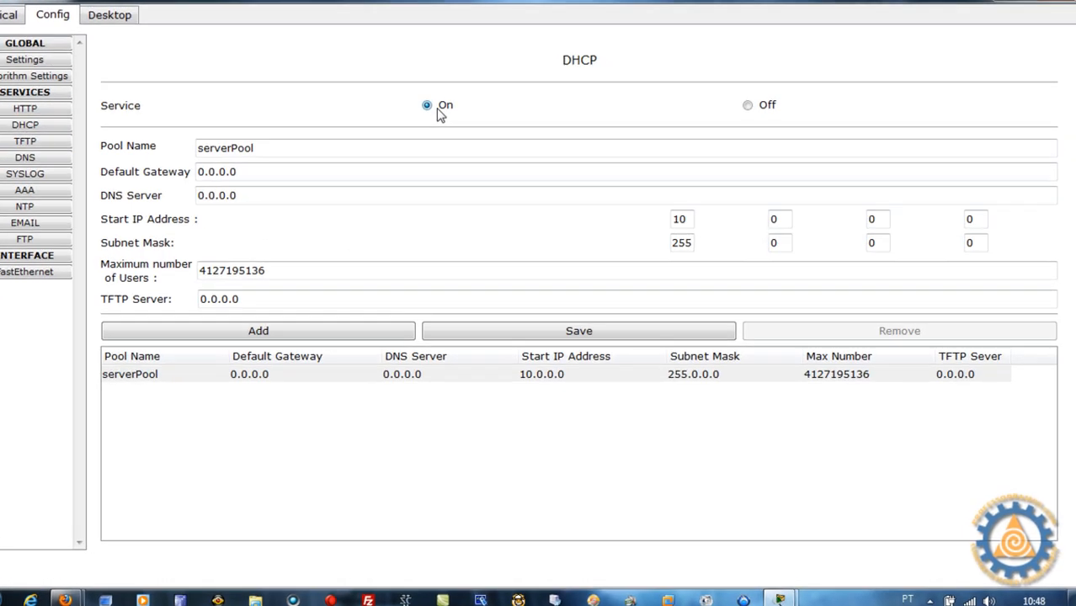
pyautogui.click(186, 150)
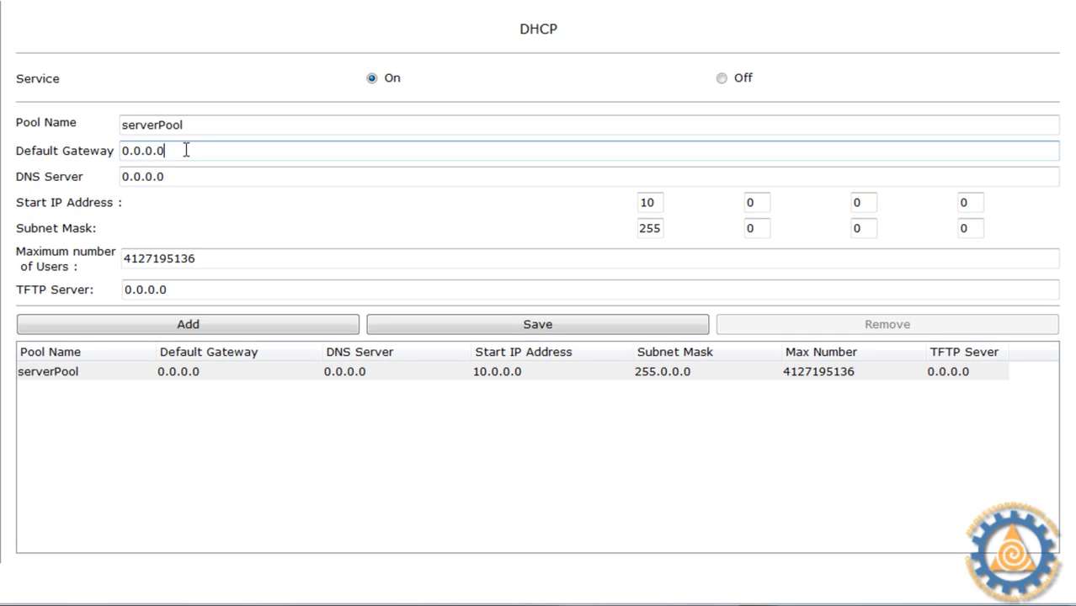
pyautogui.moveTo(186, 150); pyautogui.dragTo(113, 150)
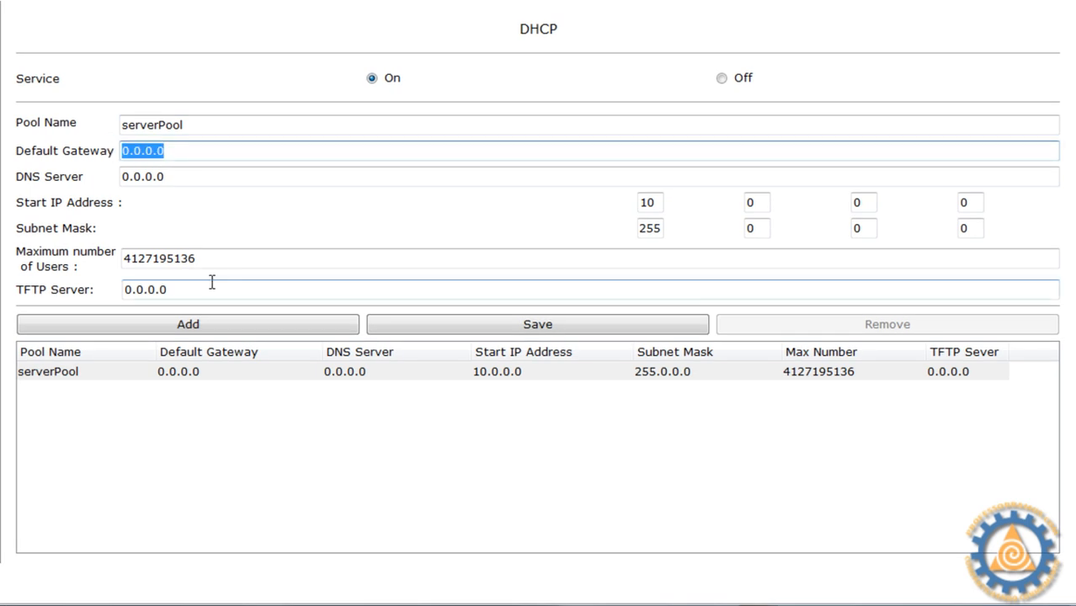
pyautogui.write('10')
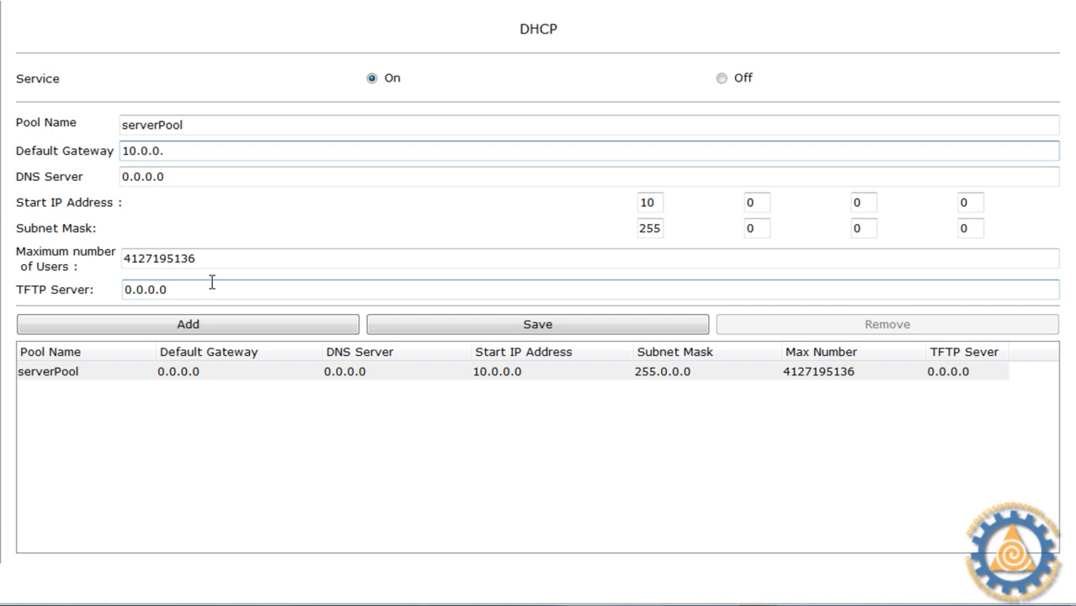
pyautogui.click(186, 180)
pyautogui.click(185, 181)
pyautogui.moveTo(186, 181); pyautogui.dragTo(123, 173)
pyautogui.write('10.0.')
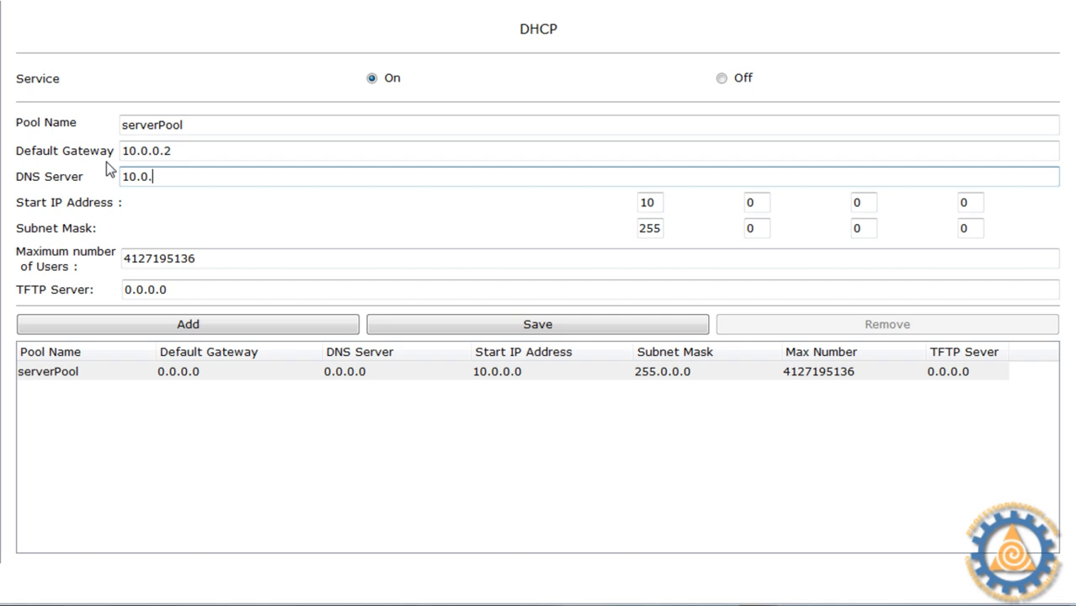
pyautogui.write('0.1')
# Set the DHCP pool's start address to 10.0.0.10 with a maximum of 50 users, then save the pool and close the server's configuration.
pyautogui.doubleClick(968, 202)
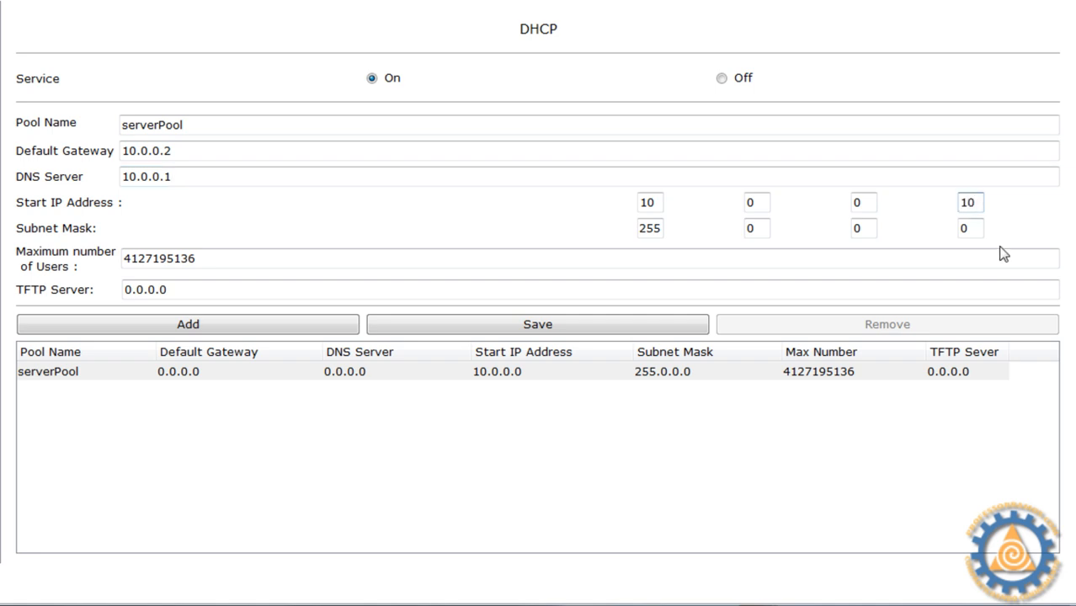
pyautogui.write('10')
pyautogui.click(970, 228)
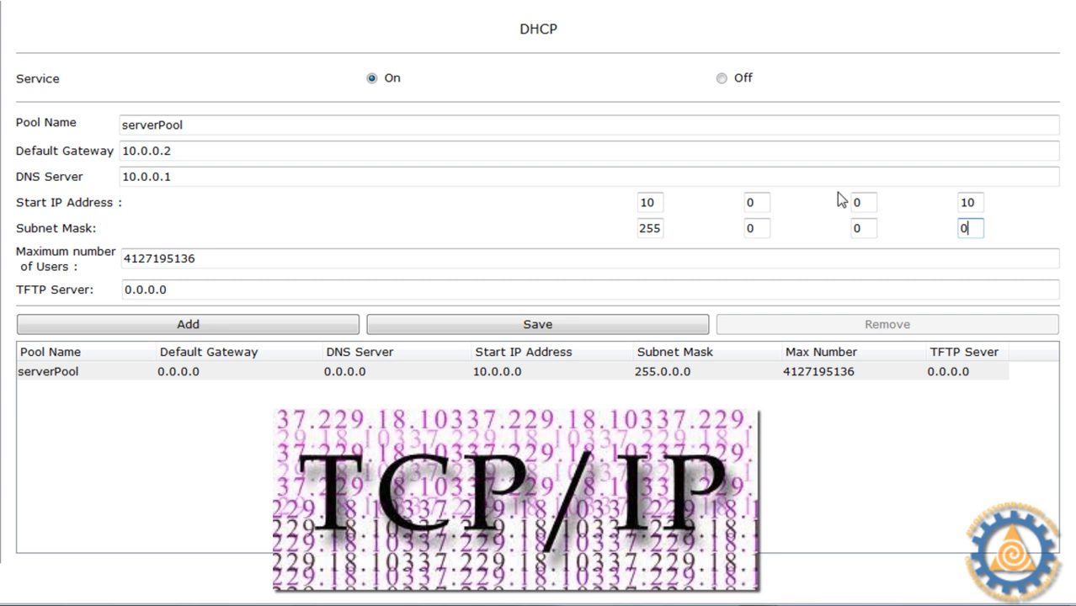
pyautogui.click(214, 256)
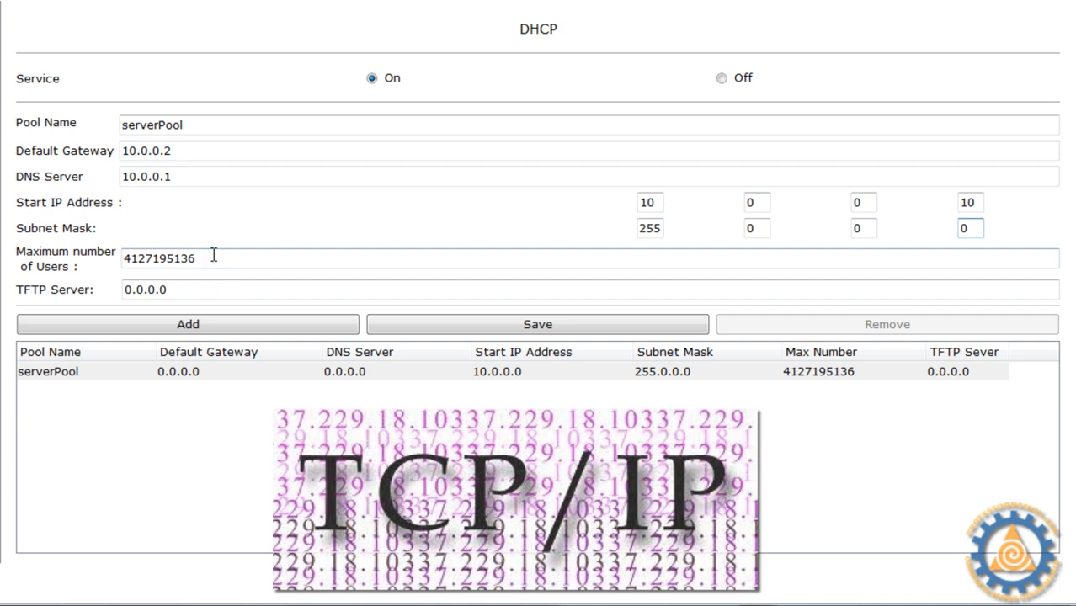
pyautogui.moveTo(214, 257); pyautogui.dragTo(63, 266)
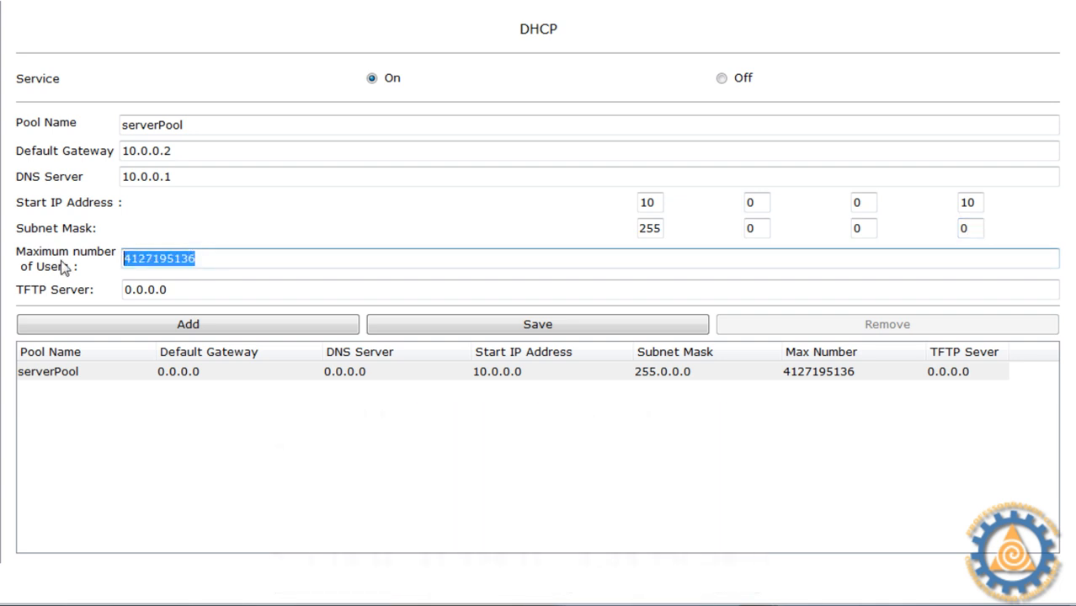
pyautogui.write('50')
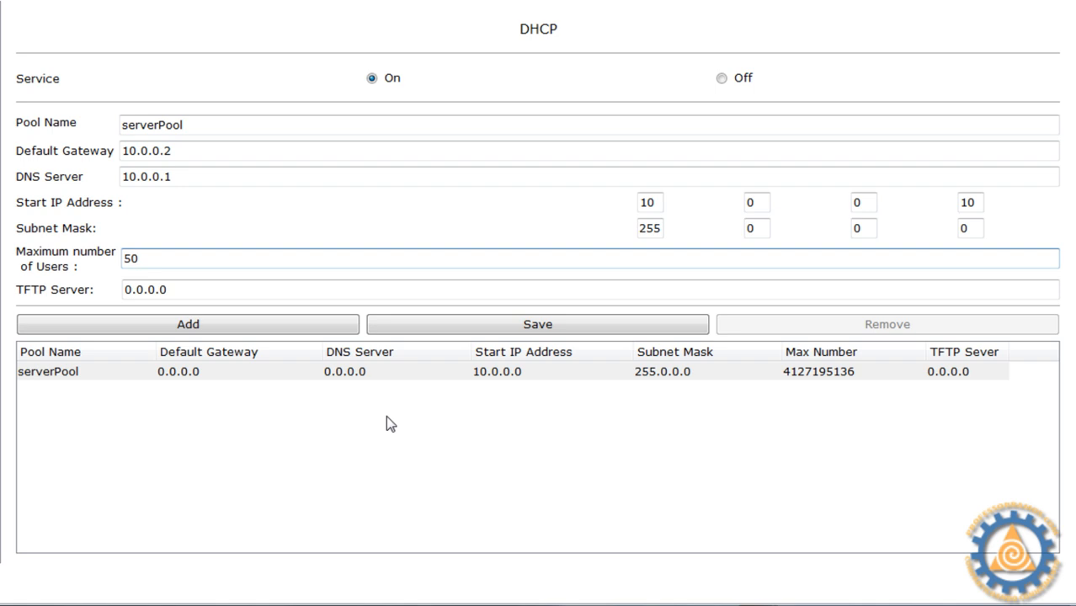
pyautogui.click(522, 326)
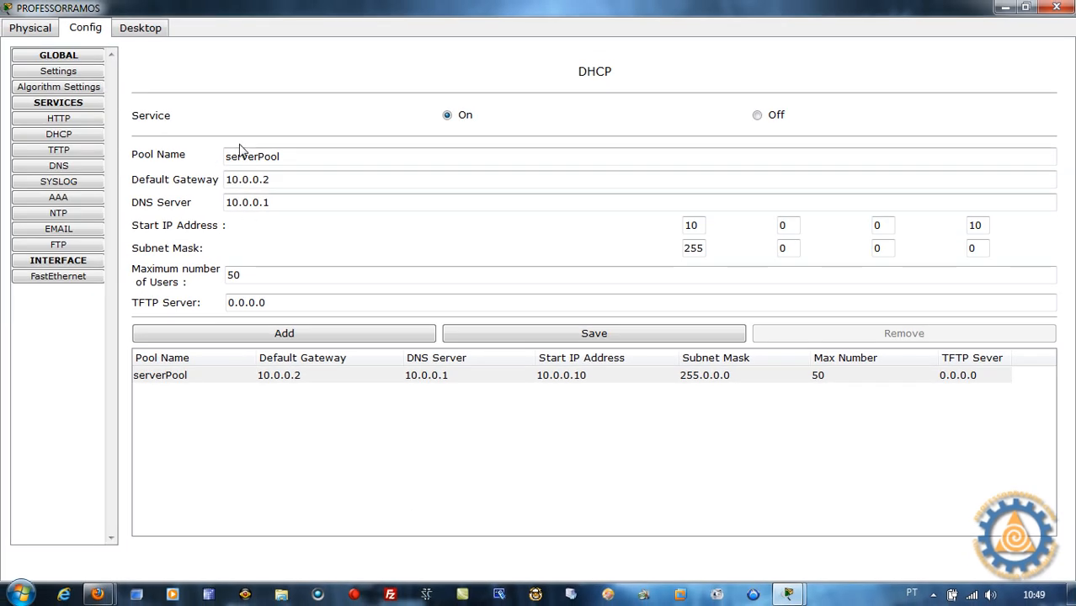
pyautogui.click(1065, 10)
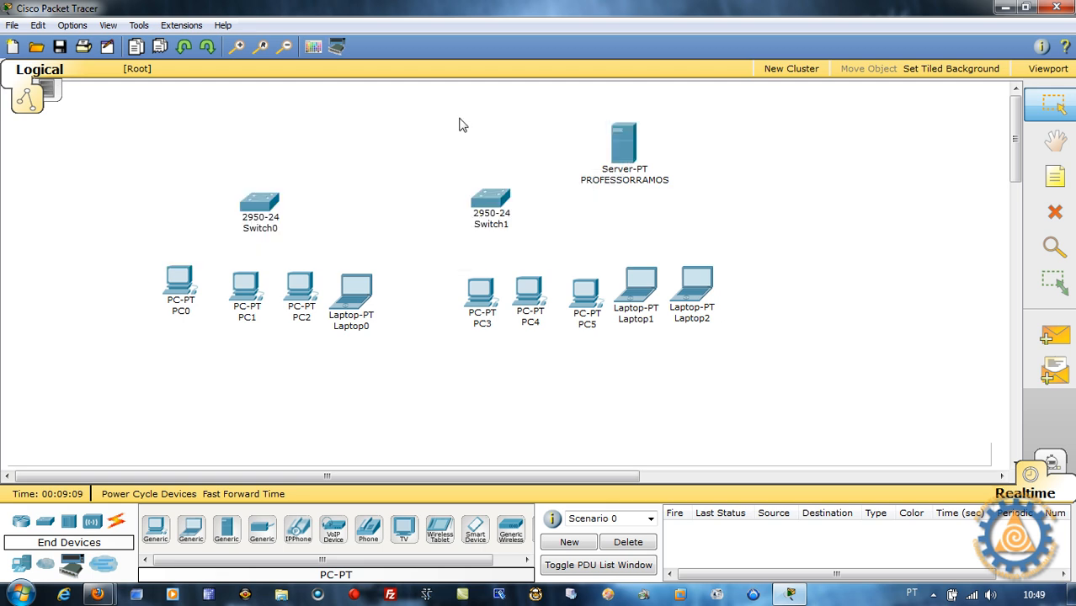
# Connect the server's FastEthernet port to FastEthernet0/23 on Switch1 with a copper straight-through cable.
pyautogui.click(116, 522)
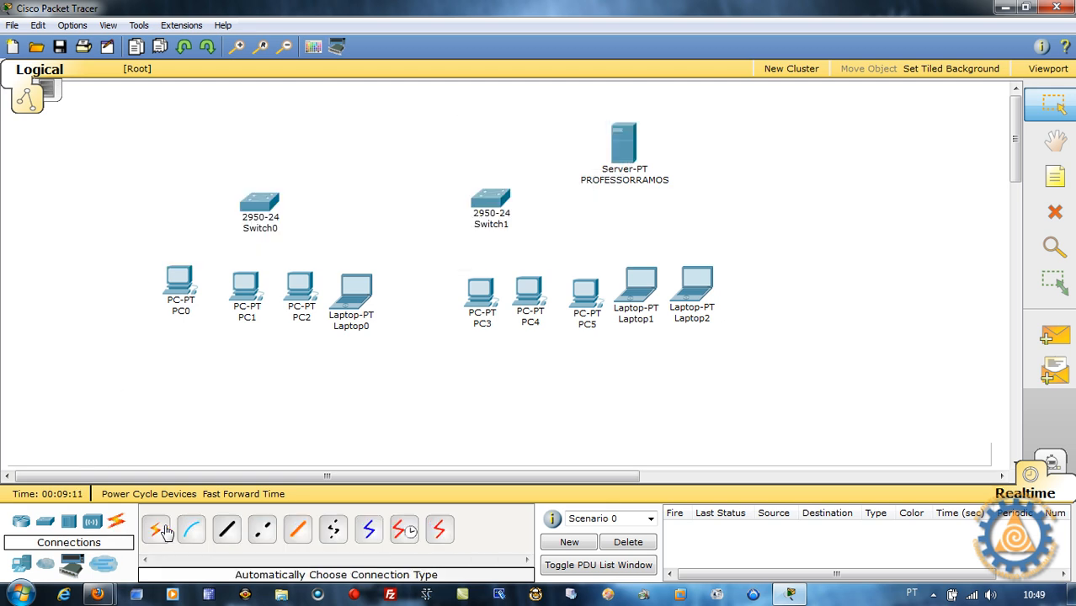
pyautogui.click(238, 534)
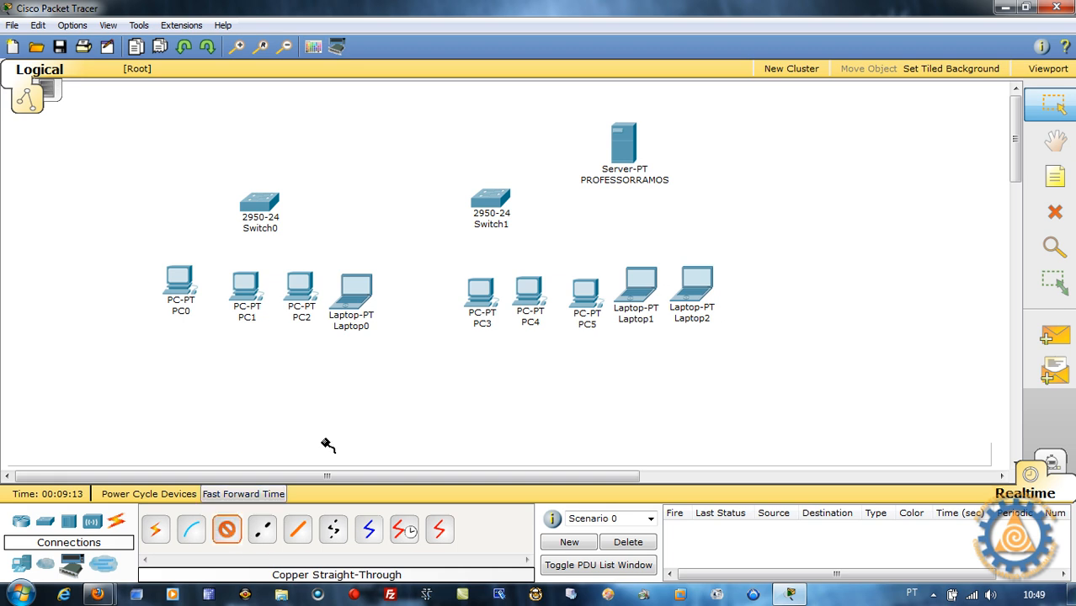
pyautogui.click(619, 157)
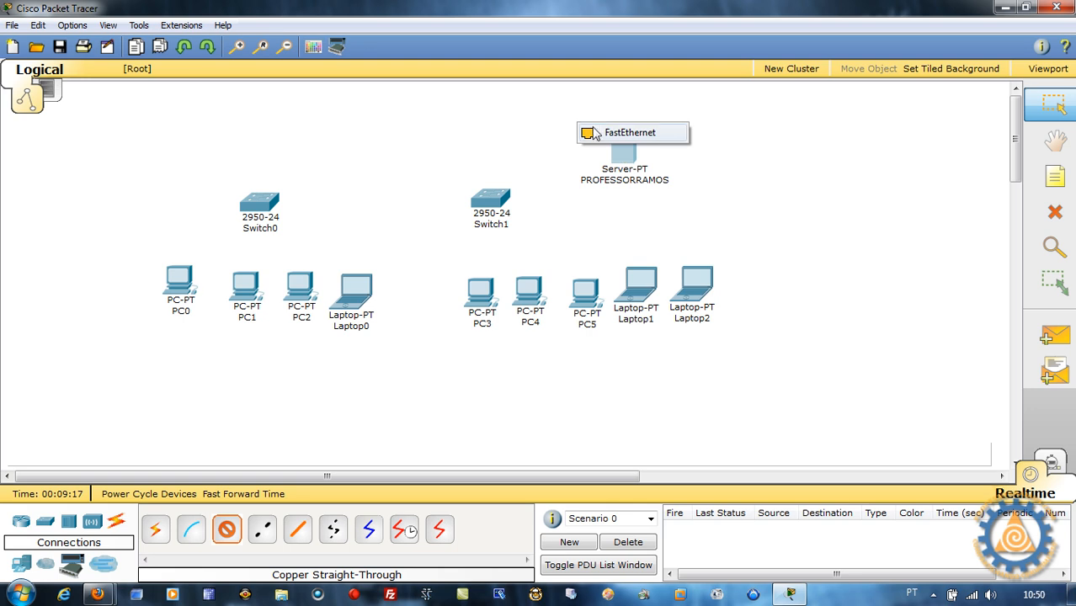
pyautogui.click(595, 132)
pyautogui.click(493, 206)
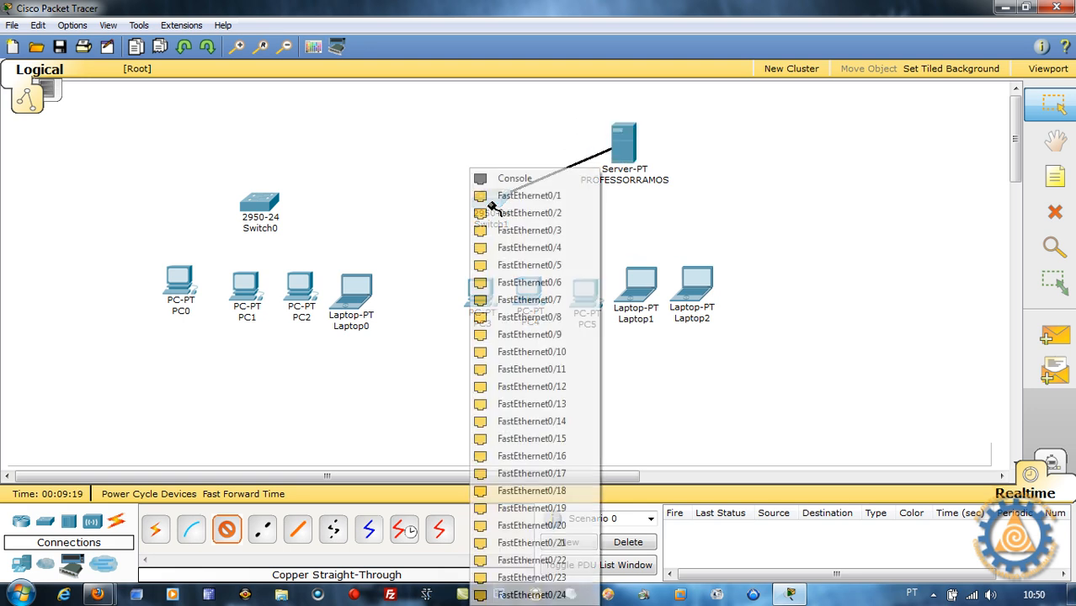
pyautogui.click(574, 581)
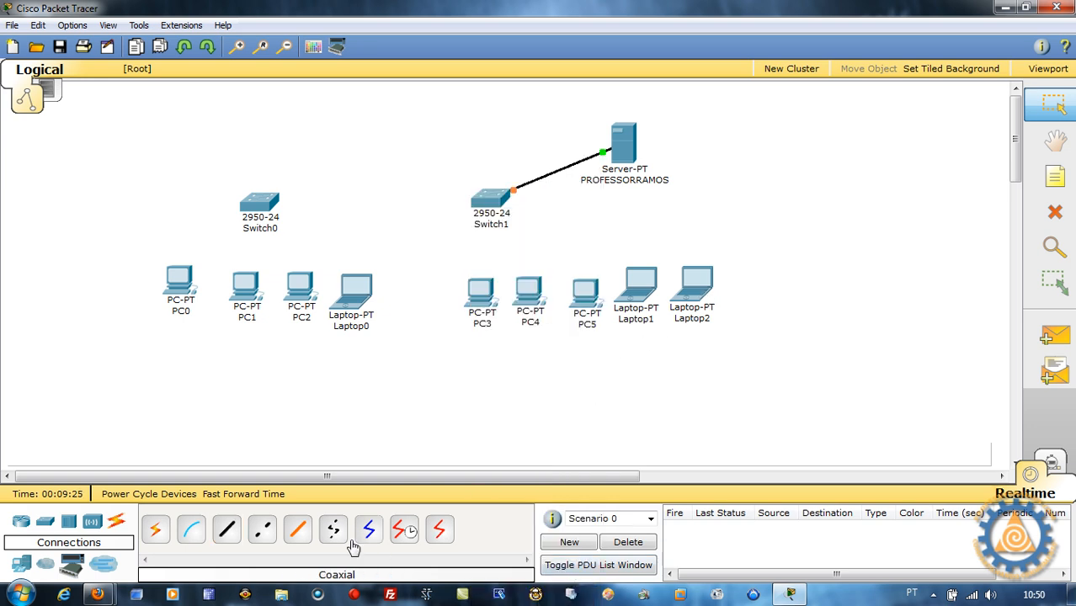
# Connect Laptop2 to FastEthernet0/1 on Switch1 with a copper straight-through cable.
pyautogui.click(226, 528)
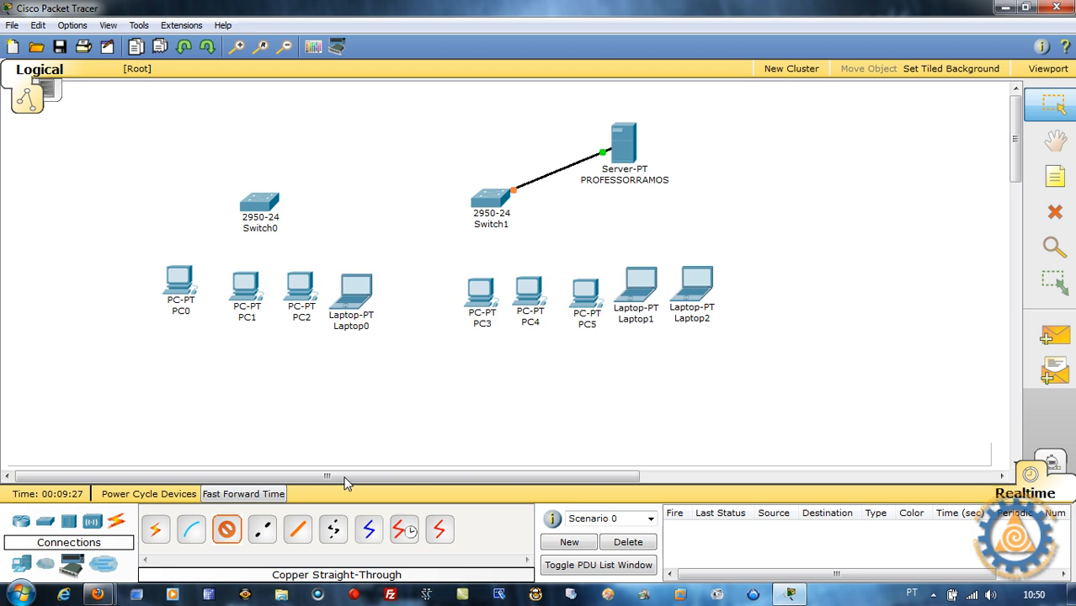
pyautogui.click(695, 291)
pyautogui.click(692, 294)
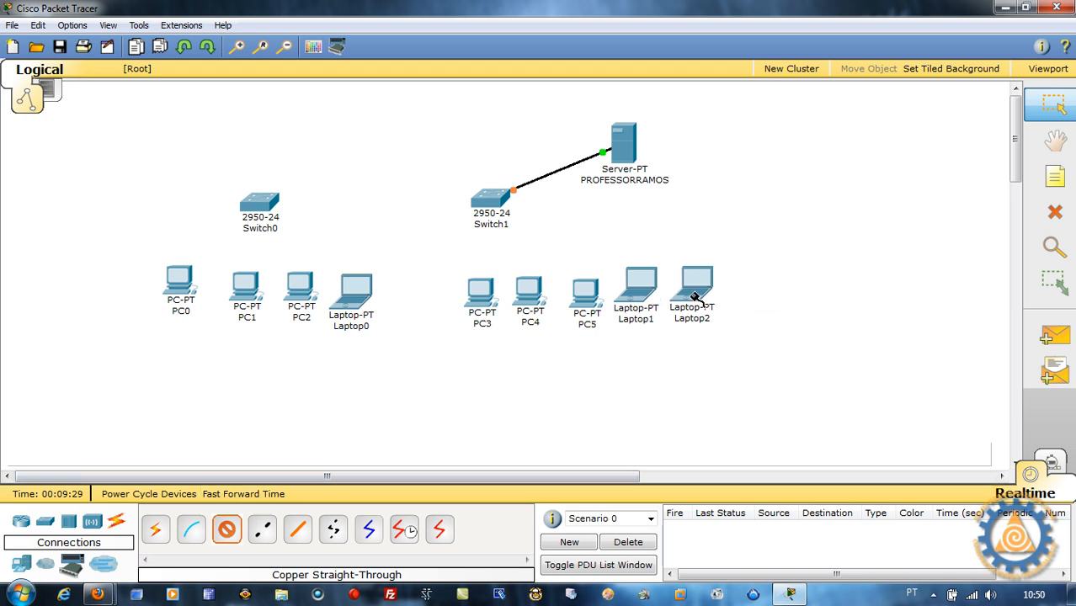
pyautogui.click(491, 199)
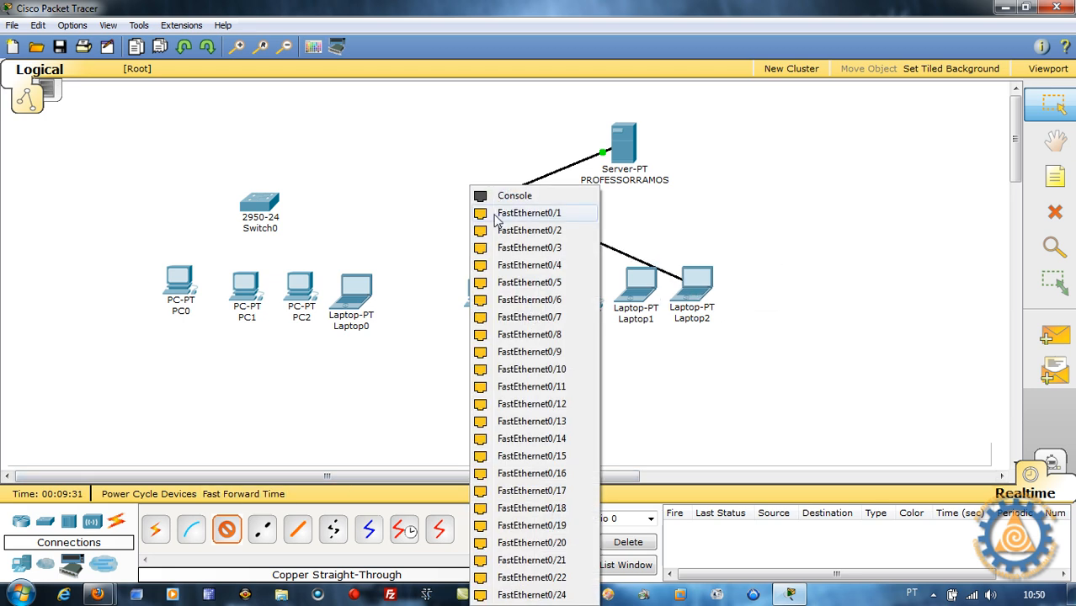
pyautogui.click(522, 213)
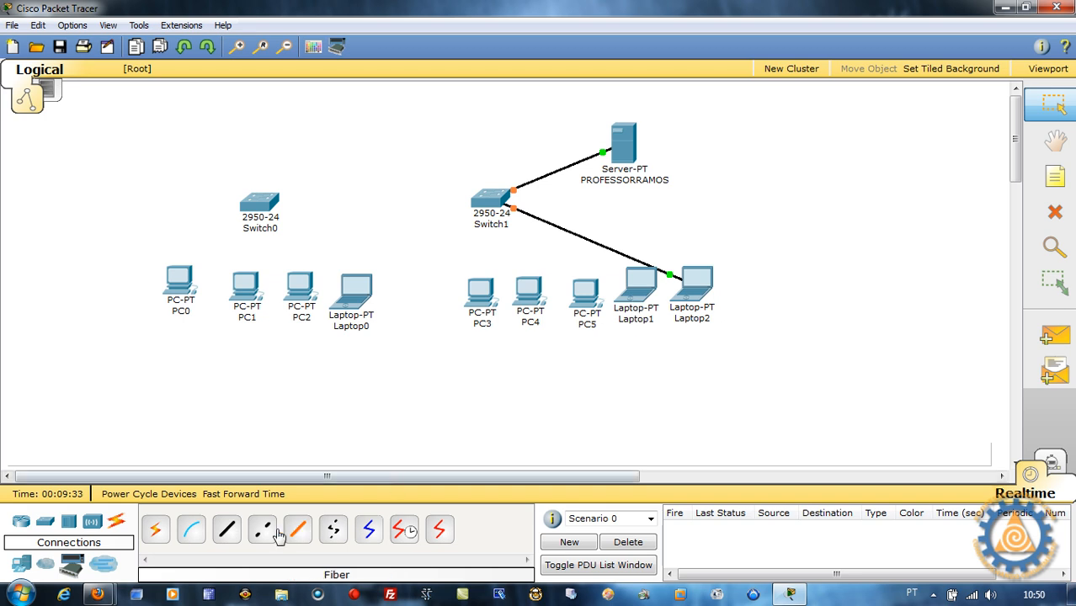
# Connect Laptop1 to FastEthernet0/2 on Switch1 with a copper straight-through cable.
pyautogui.click(227, 529)
pyautogui.click(640, 294)
pyautogui.click(650, 292)
pyautogui.click(490, 200)
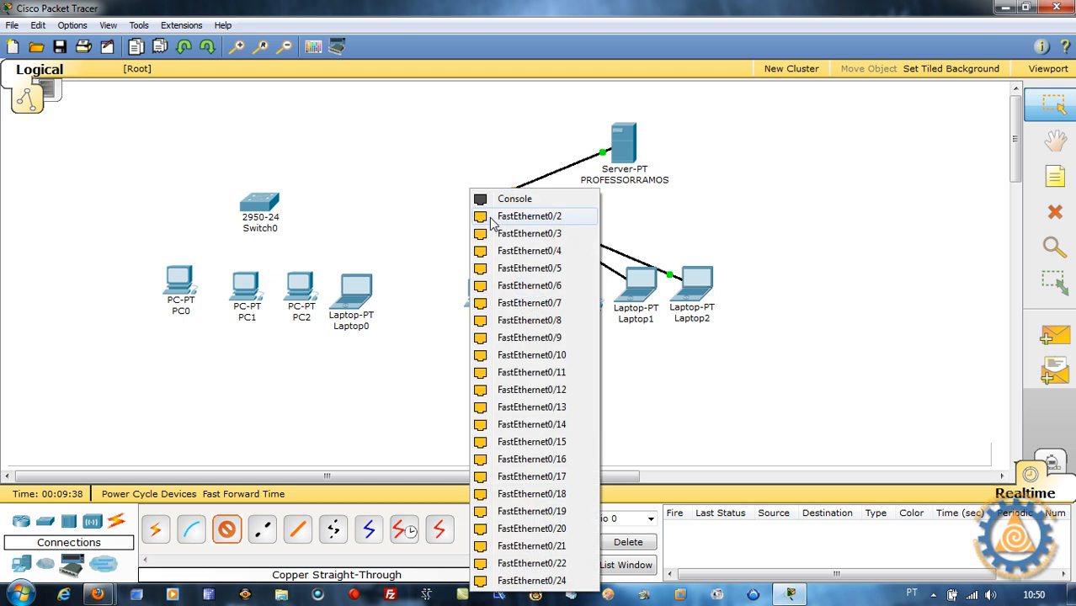
pyautogui.click(497, 217)
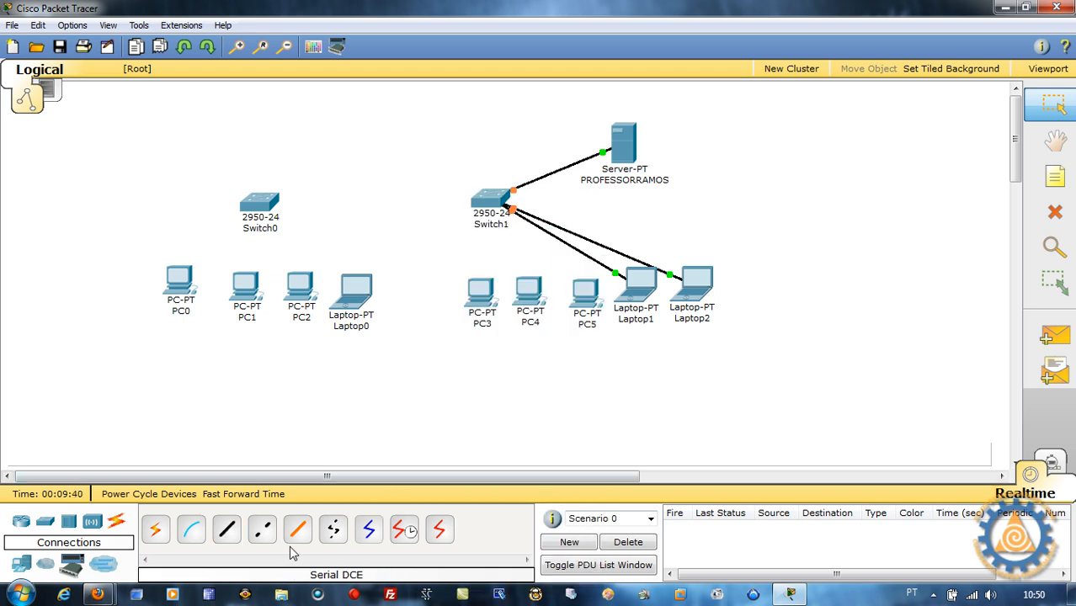
# Connect PC5 to FastEthernet0/3 on Switch1 with a copper straight-through cable.
pyautogui.click(227, 529)
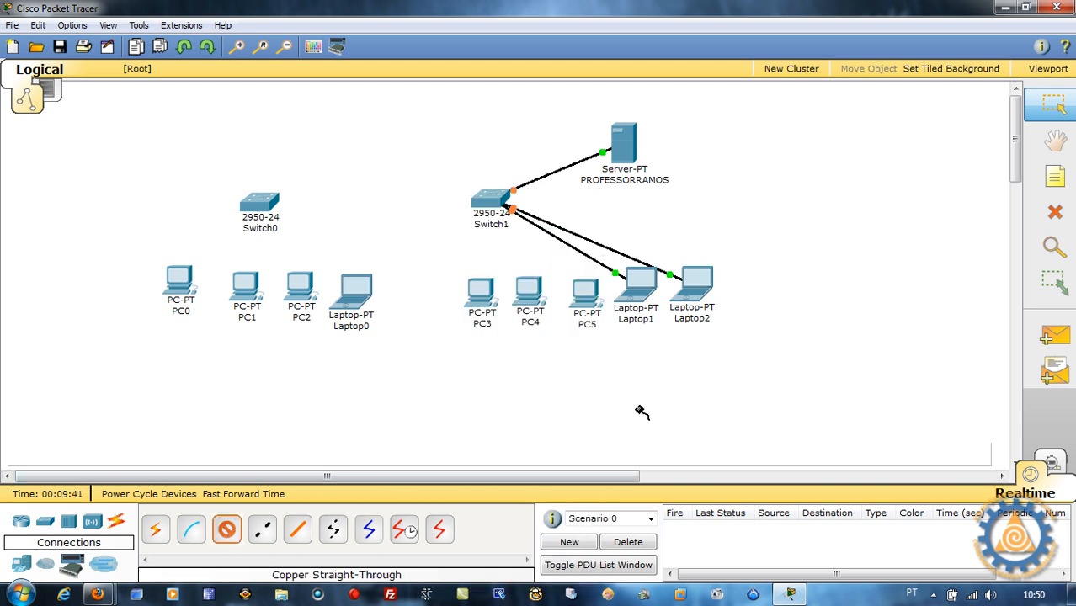
pyautogui.click(585, 293)
pyautogui.click(620, 305)
pyautogui.click(490, 201)
pyautogui.click(483, 221)
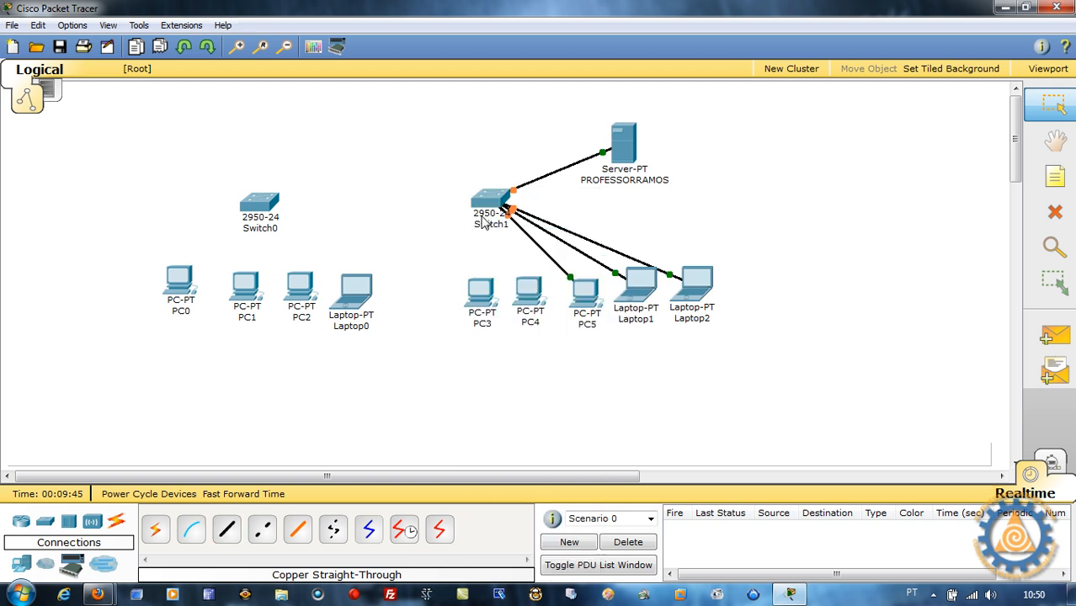
# Connect PC4 to FastEthernet0/4 on Switch1 with a copper straight-through cable.
pyautogui.click(227, 528)
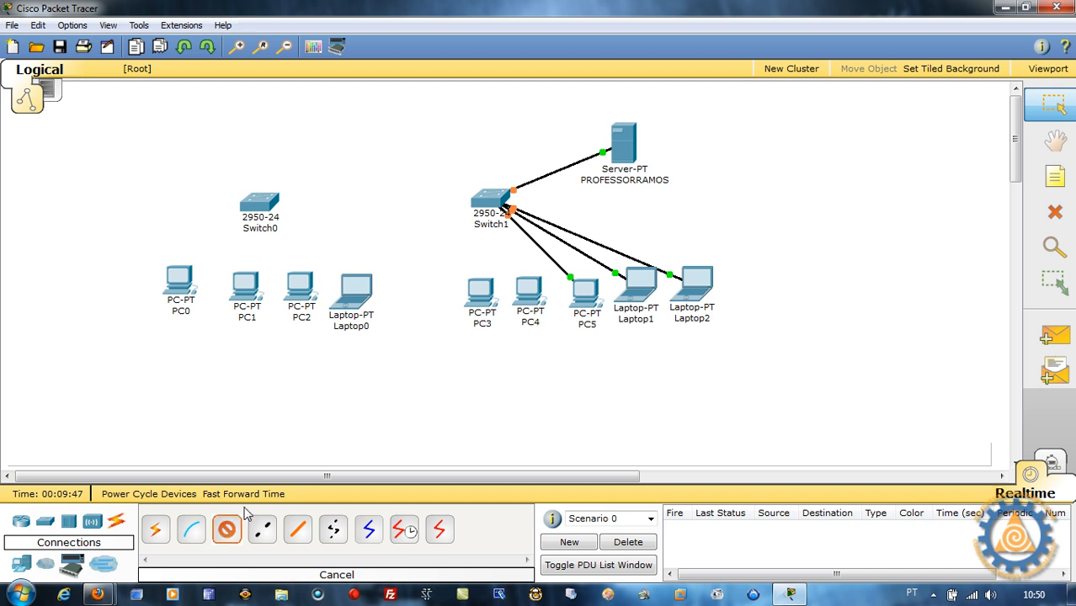
pyautogui.click(538, 303)
pyautogui.click(546, 306)
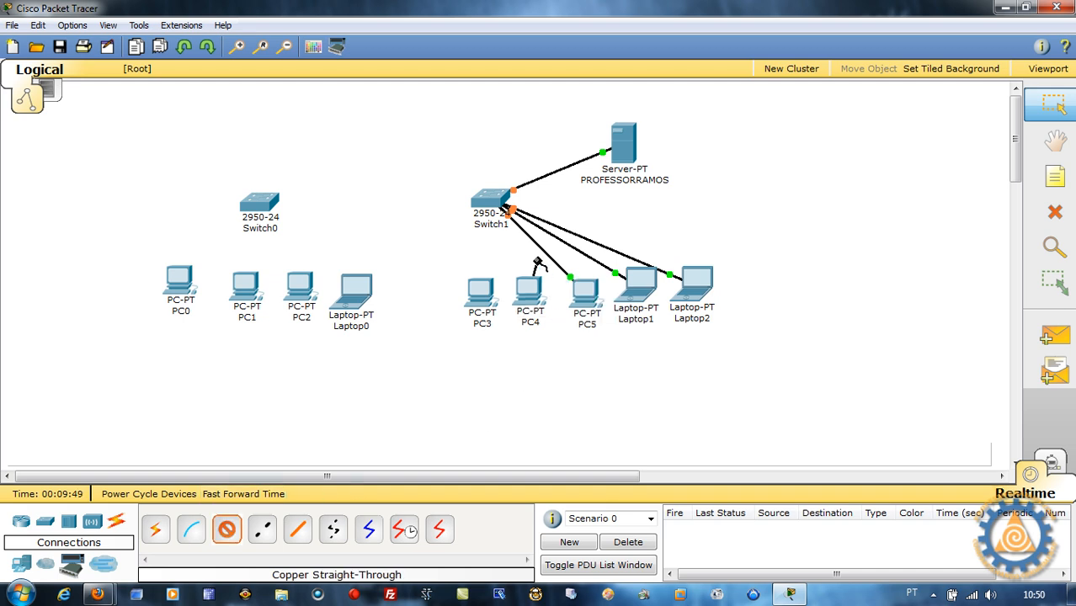
pyautogui.click(491, 202)
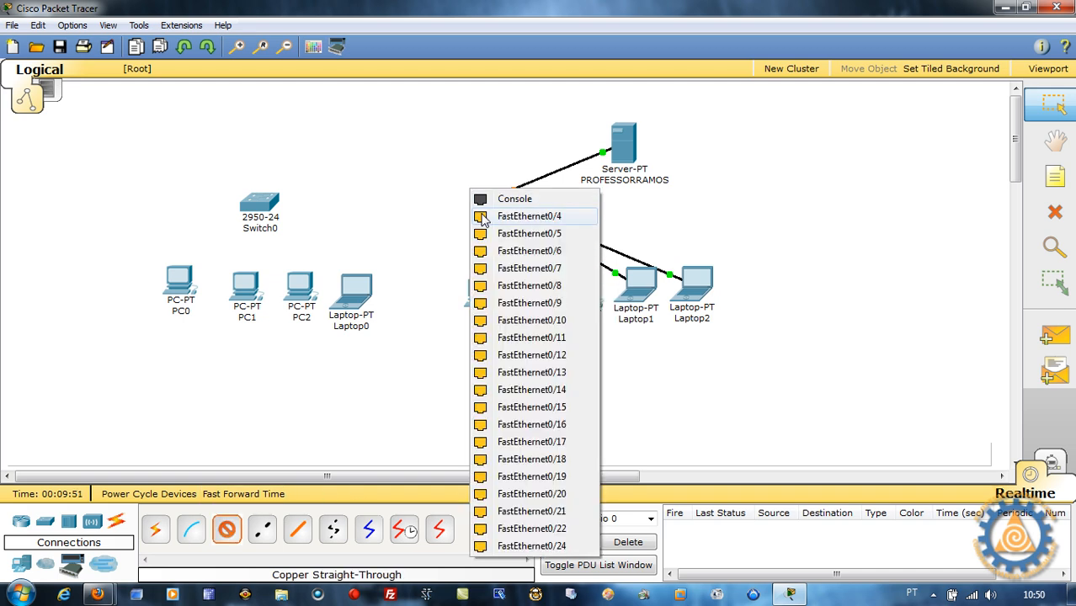
pyautogui.click(482, 217)
# Connect PC3 to FastEthernet0/5 on Switch1 with a copper straight-through cable.
pyautogui.click(227, 530)
pyautogui.click(482, 303)
pyautogui.click(482, 305)
pyautogui.click(489, 207)
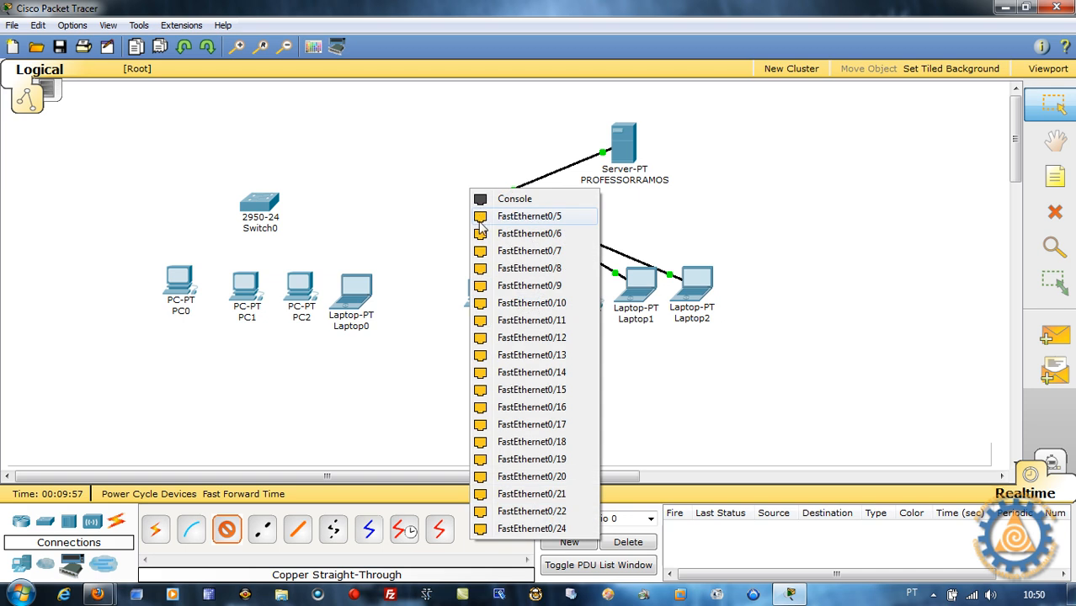
pyautogui.click(480, 217)
# Spread PC3, PC4, PC5, Laptop1 and Laptop2 in a wider row farther below Switch1, and move the server to just above and right of Laptop2.
pyautogui.moveTo(480, 291); pyautogui.dragTo(457, 348)
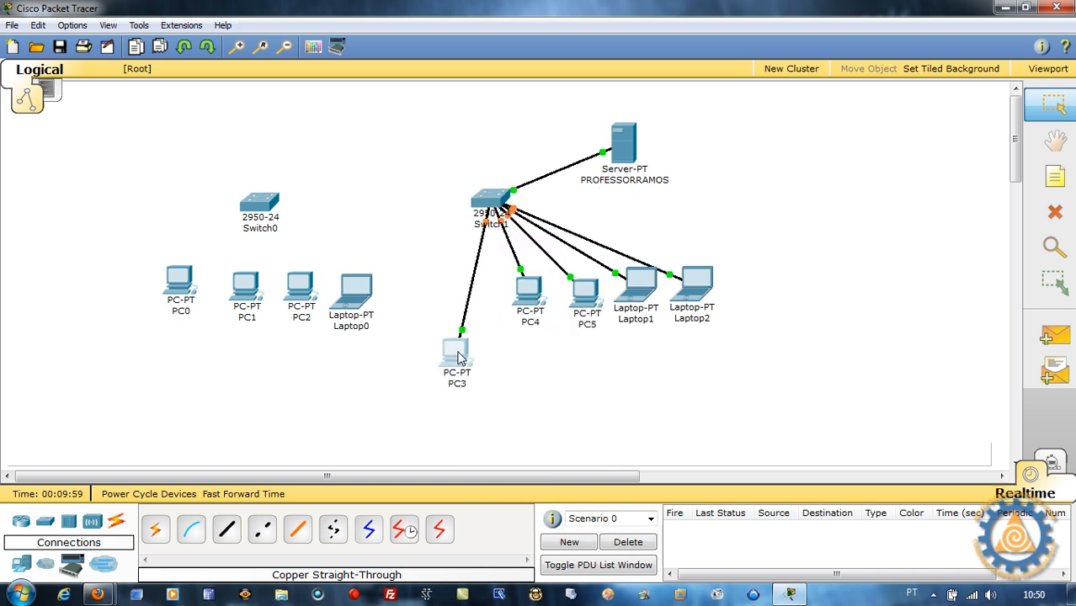
pyautogui.moveTo(520, 305); pyautogui.dragTo(517, 361)
pyautogui.click(589, 296)
pyautogui.moveTo(589, 296); pyautogui.dragTo(590, 354)
pyautogui.moveTo(634, 299); pyautogui.dragTo(655, 360)
pyautogui.moveTo(704, 294); pyautogui.dragTo(739, 360)
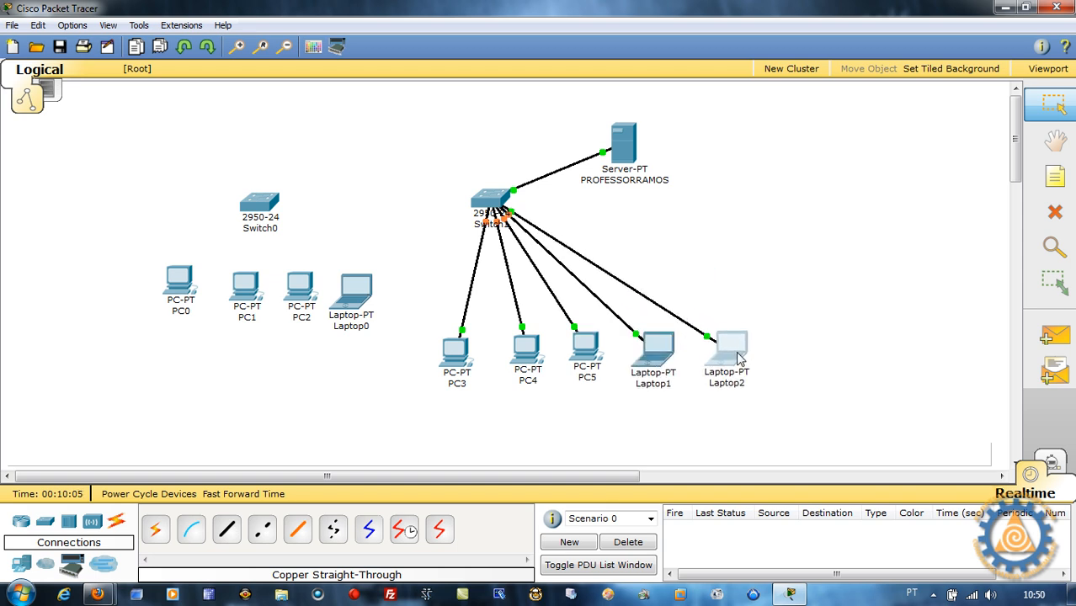
pyautogui.moveTo(628, 158); pyautogui.dragTo(773, 250)
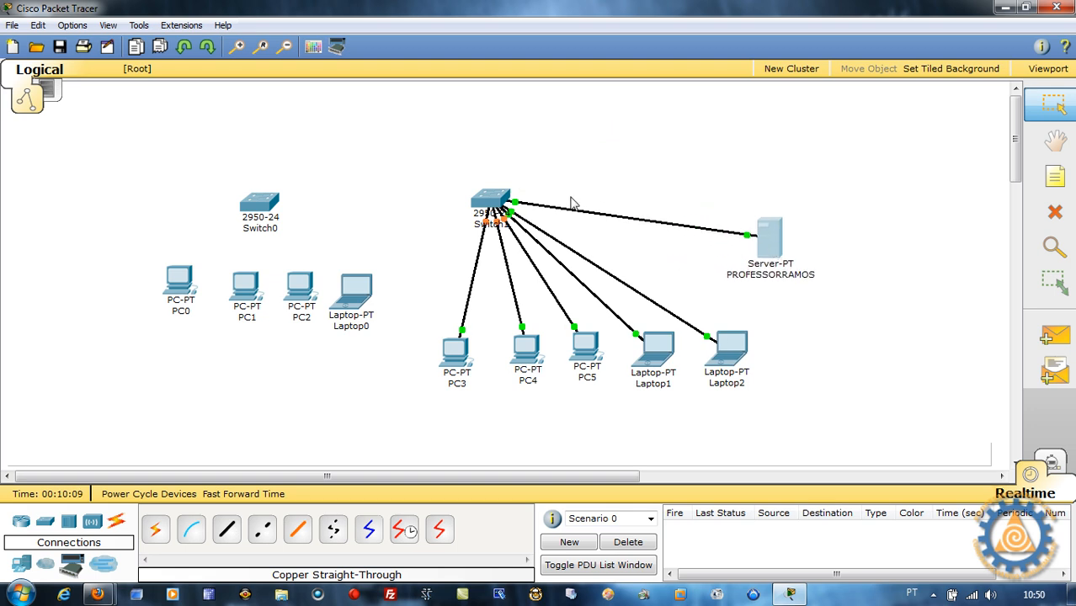
# Set Laptop2's IP configuration to DHCP and close its configuration window.
pyautogui.moveTo(729, 355)
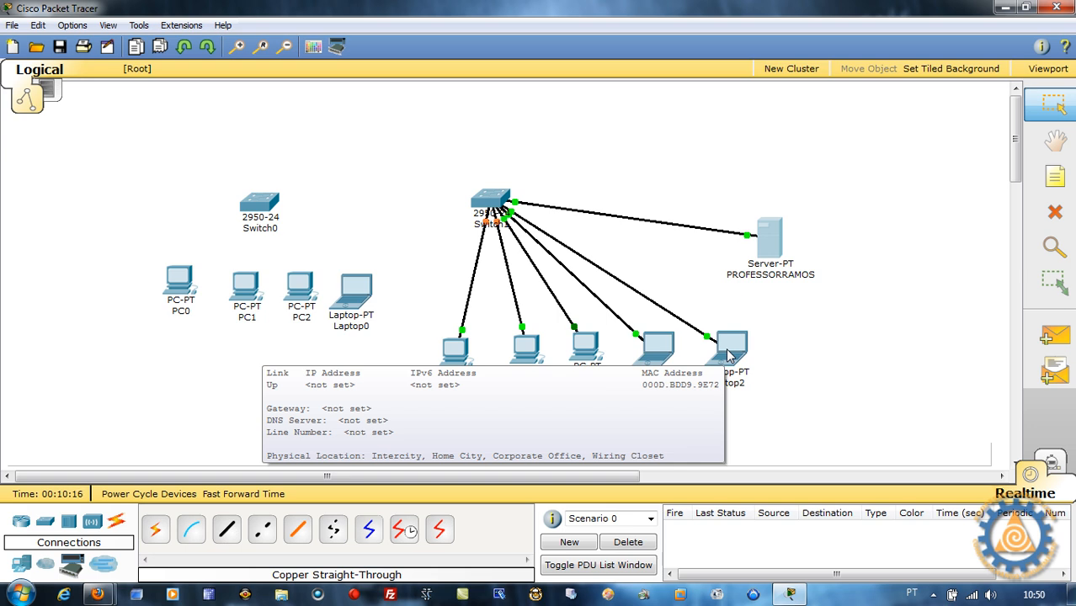
pyautogui.doubleClick(730, 355)
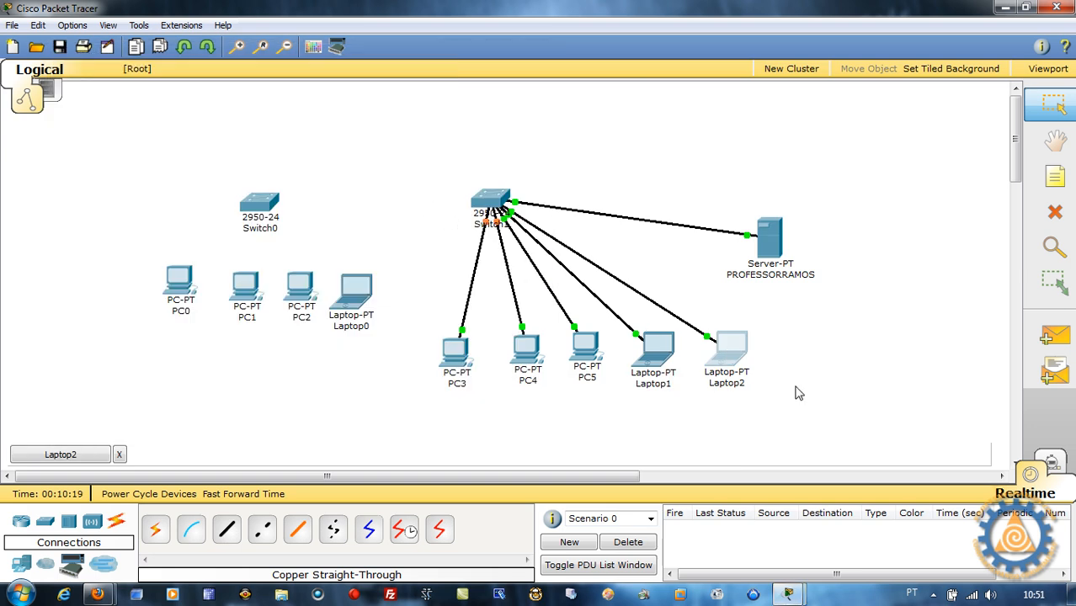
pyautogui.click(733, 354)
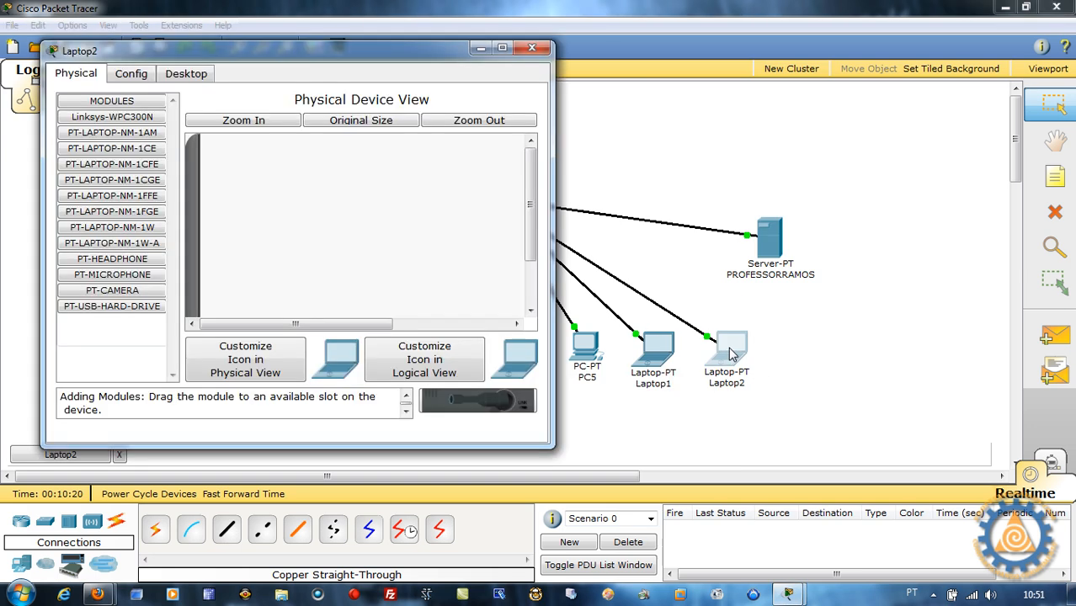
pyautogui.click(170, 77)
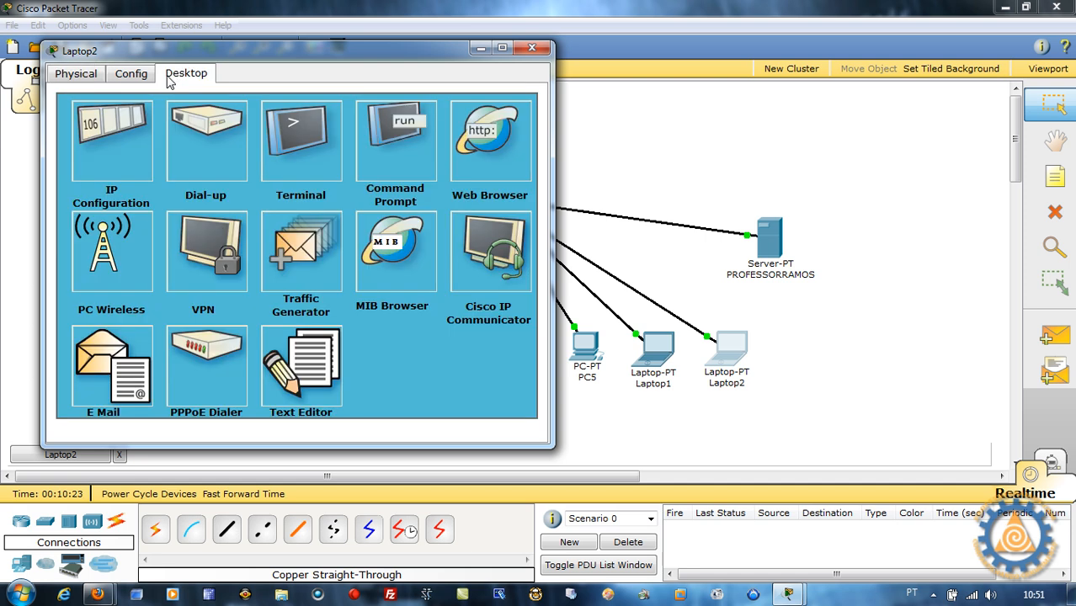
pyautogui.click(102, 139)
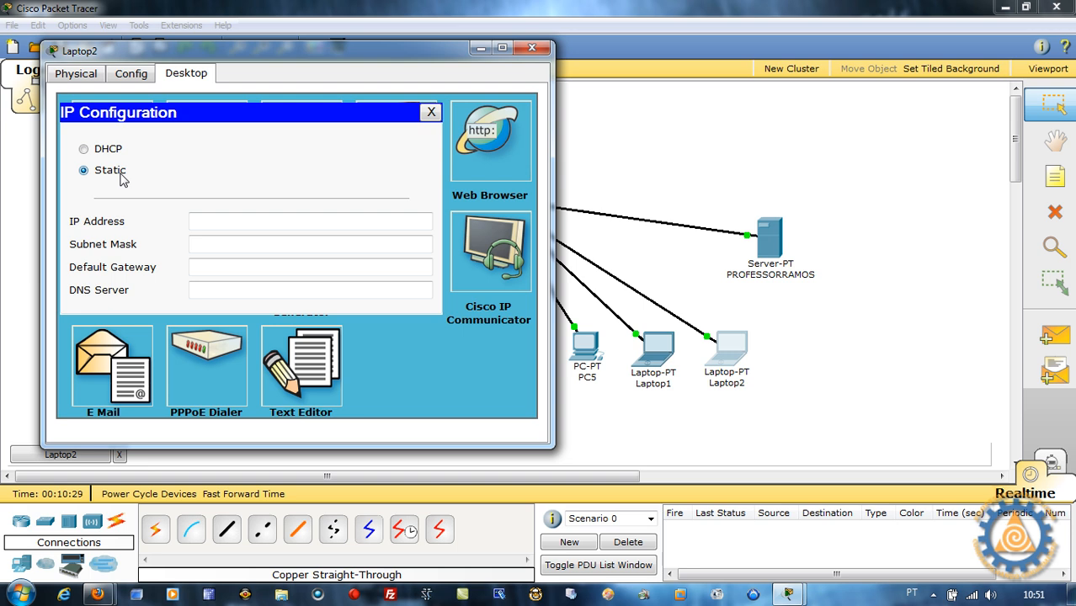
pyautogui.click(83, 149)
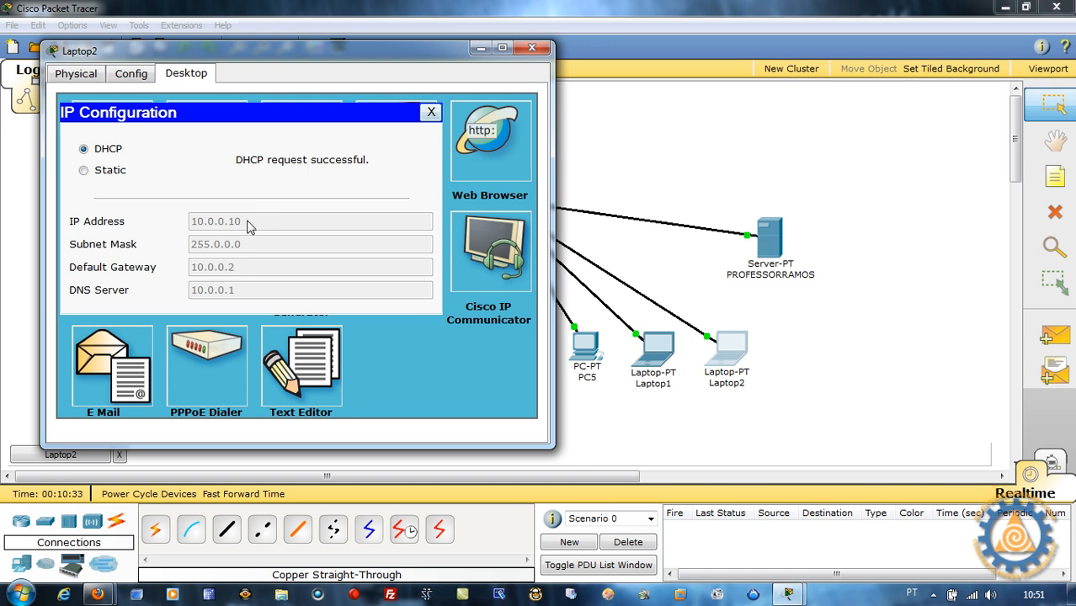
pyautogui.click(431, 113)
pyautogui.click(533, 48)
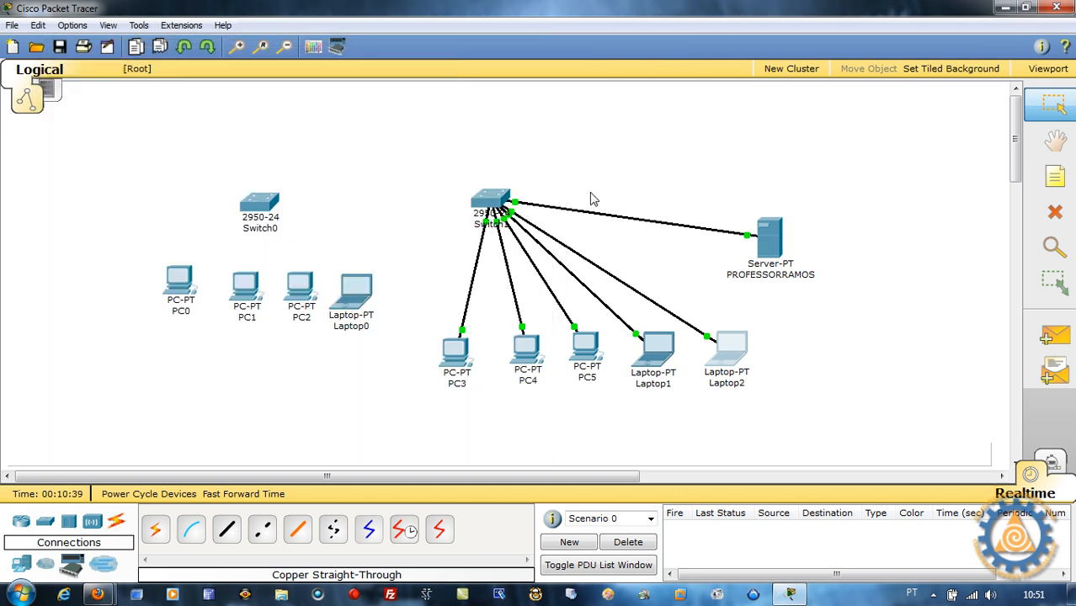
# Set Laptop1's IP configuration to DHCP and close its configuration window.
pyautogui.click(658, 345)
pyautogui.click(657, 362)
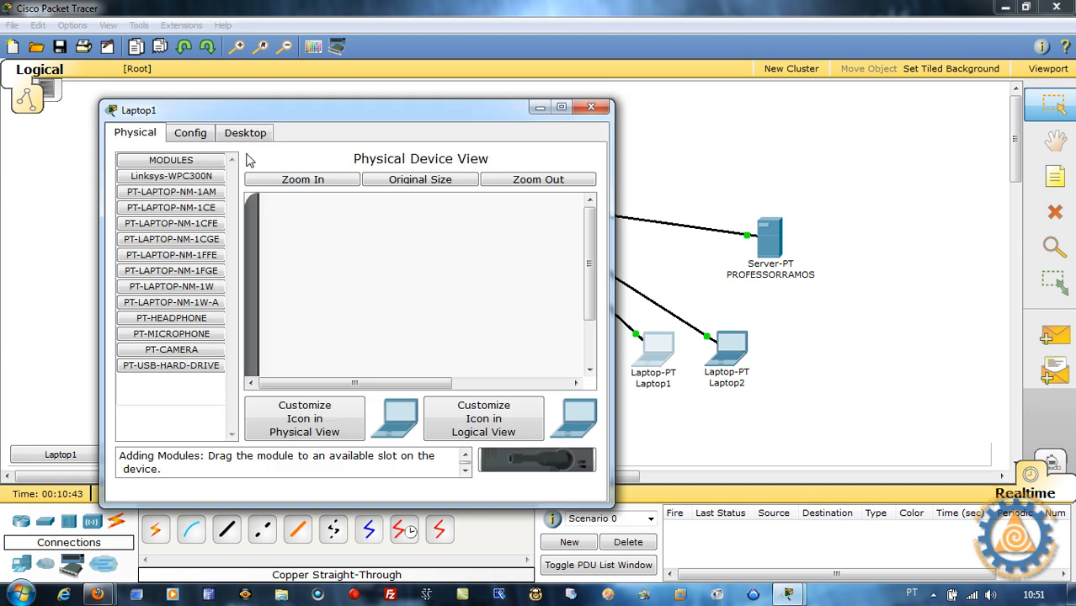
pyautogui.click(236, 137)
pyautogui.click(151, 197)
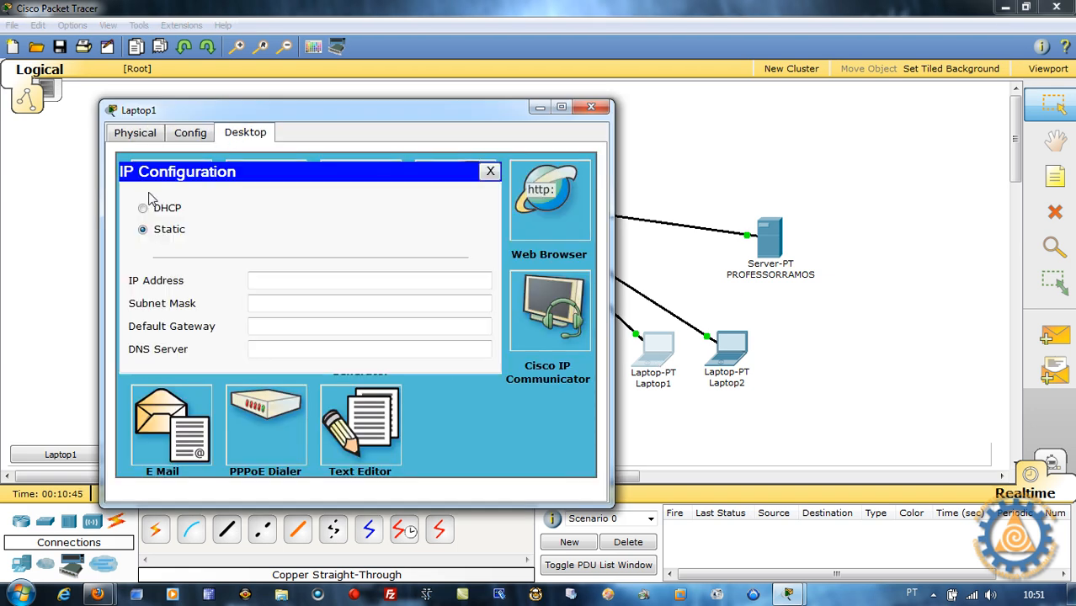
pyautogui.click(192, 208)
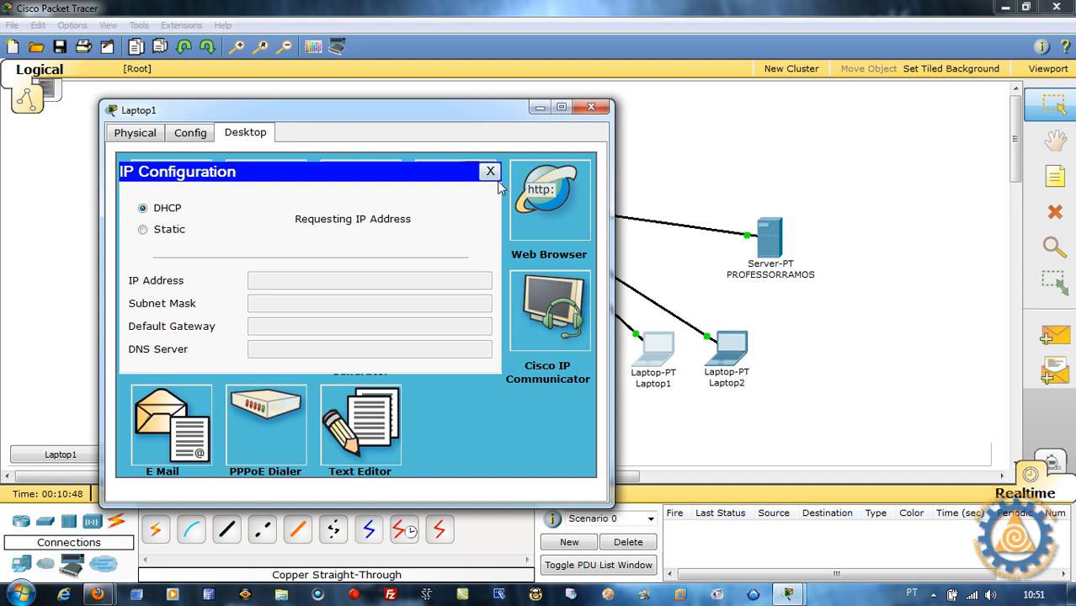
pyautogui.click(492, 173)
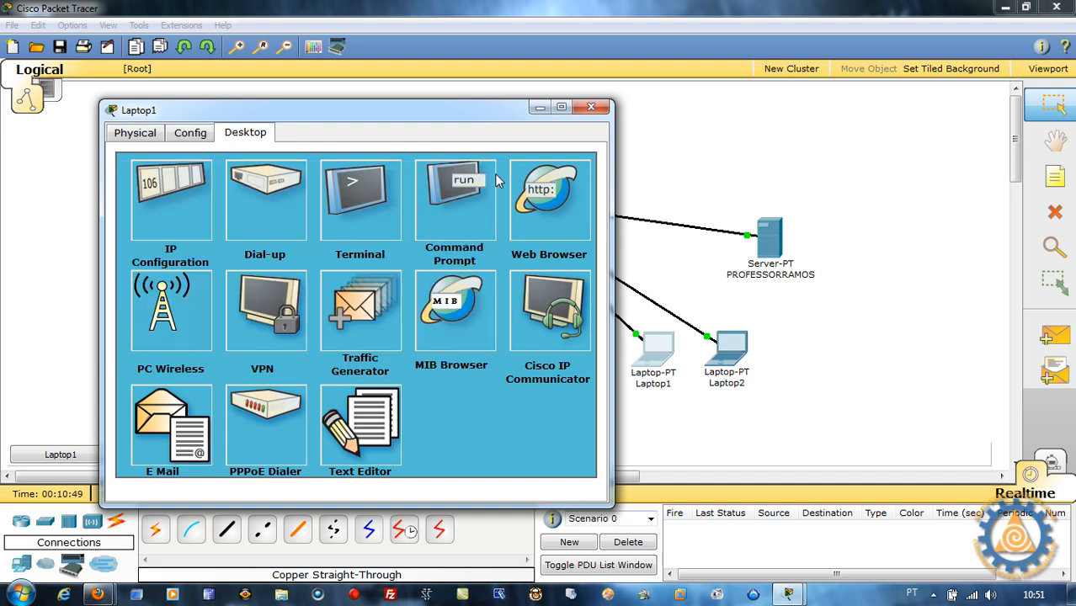
pyautogui.click(591, 107)
# Set PC5's IP configuration to DHCP and close its configuration window.
pyautogui.click(587, 343)
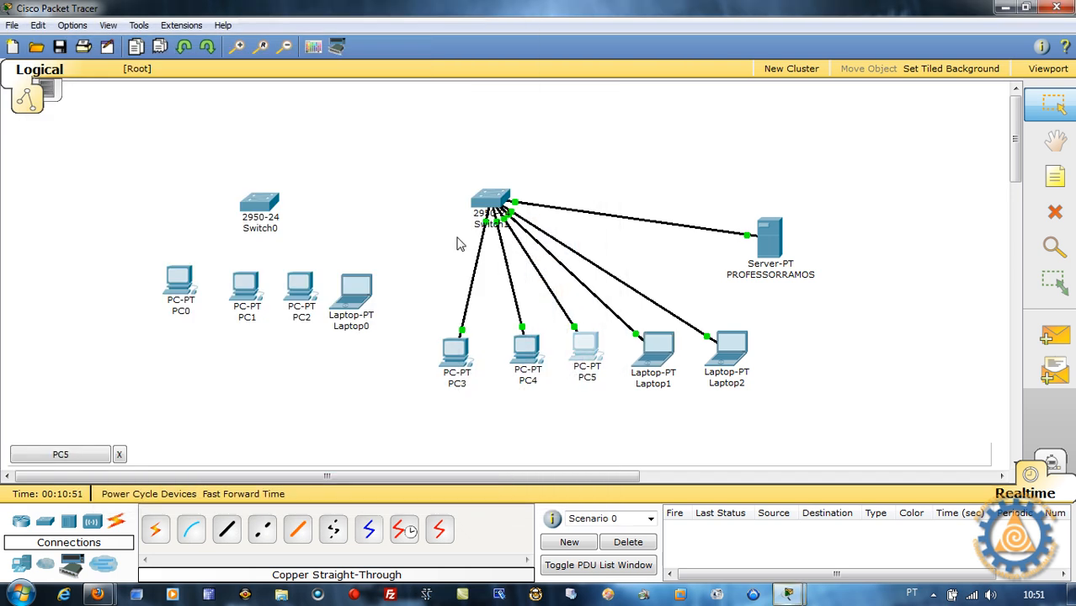
pyautogui.click(579, 347)
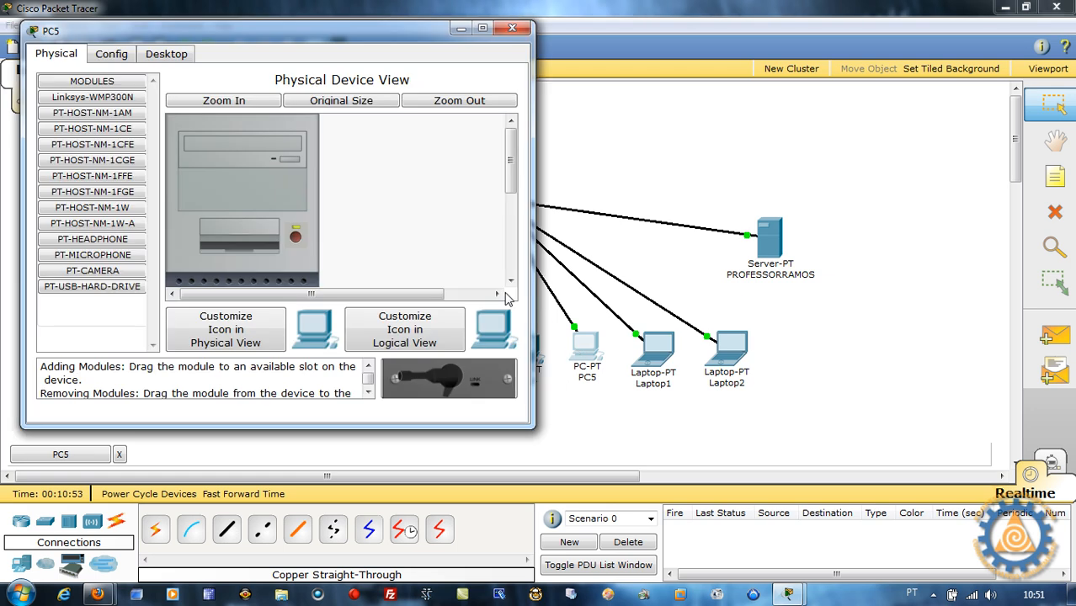
pyautogui.click(124, 55)
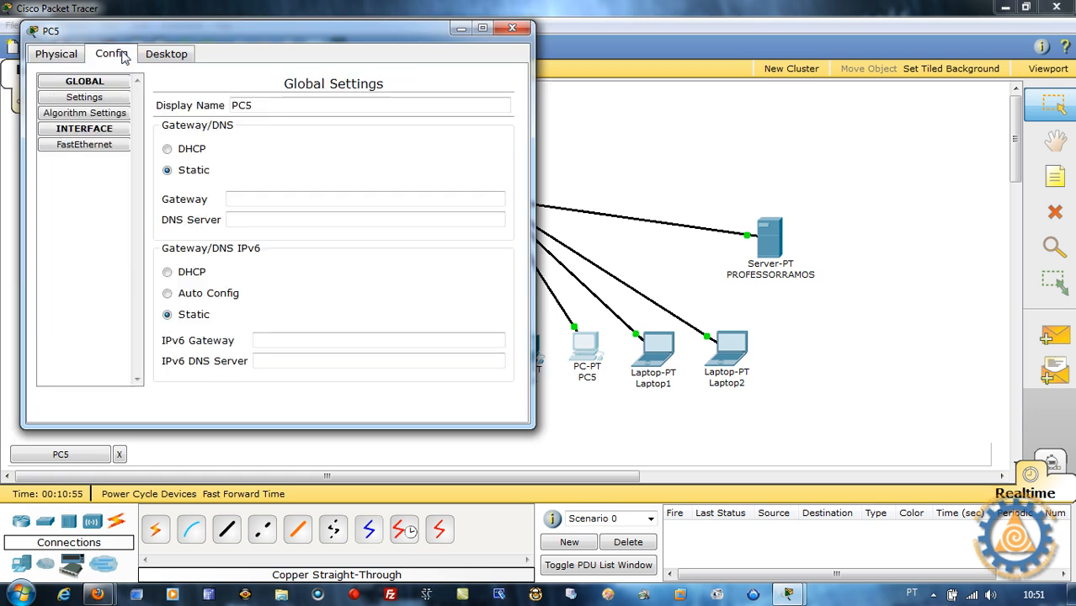
pyautogui.click(171, 65)
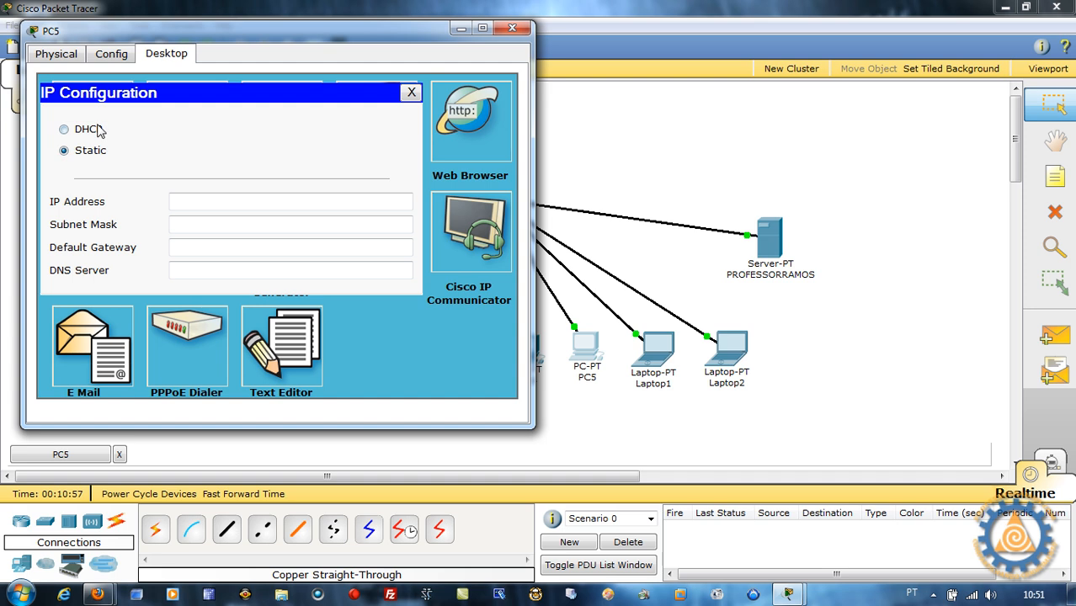
pyautogui.click(99, 130)
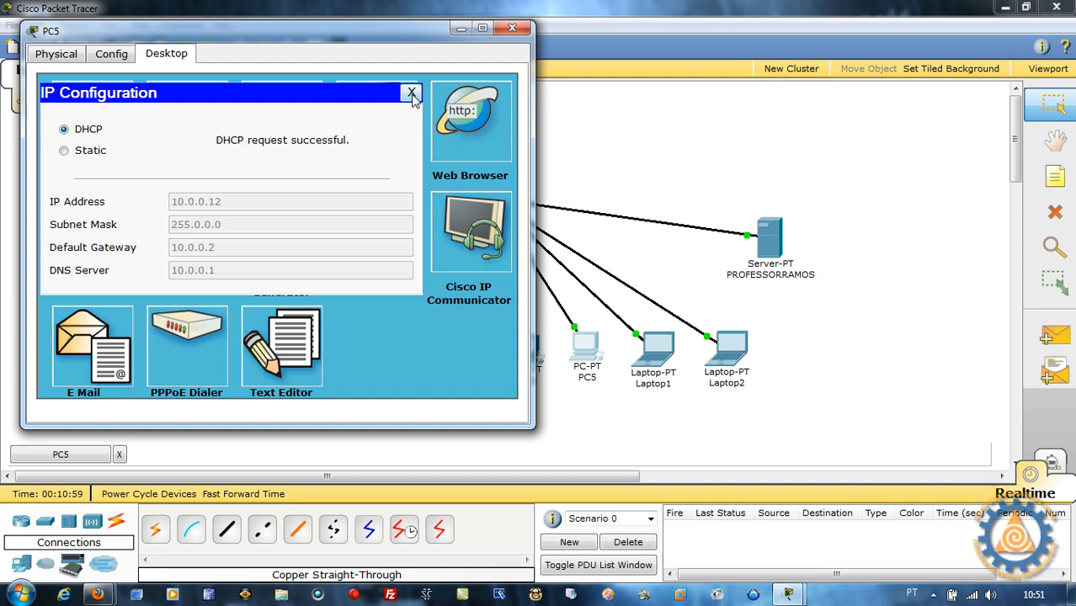
pyautogui.click(412, 93)
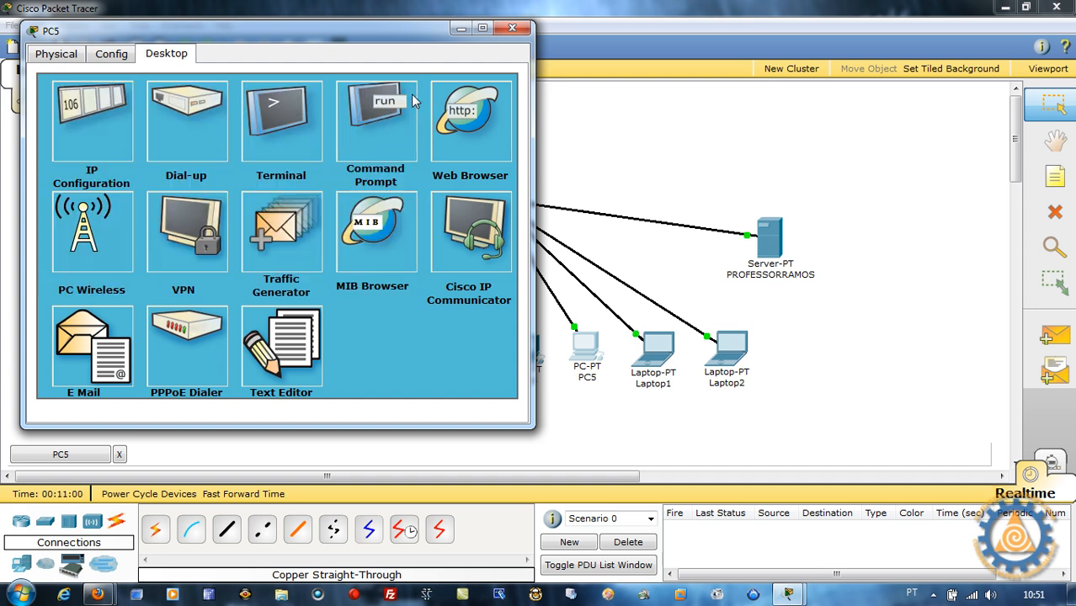
pyautogui.click(512, 28)
# Set PC4's IP configuration to DHCP and close its configuration window.
pyautogui.click(522, 346)
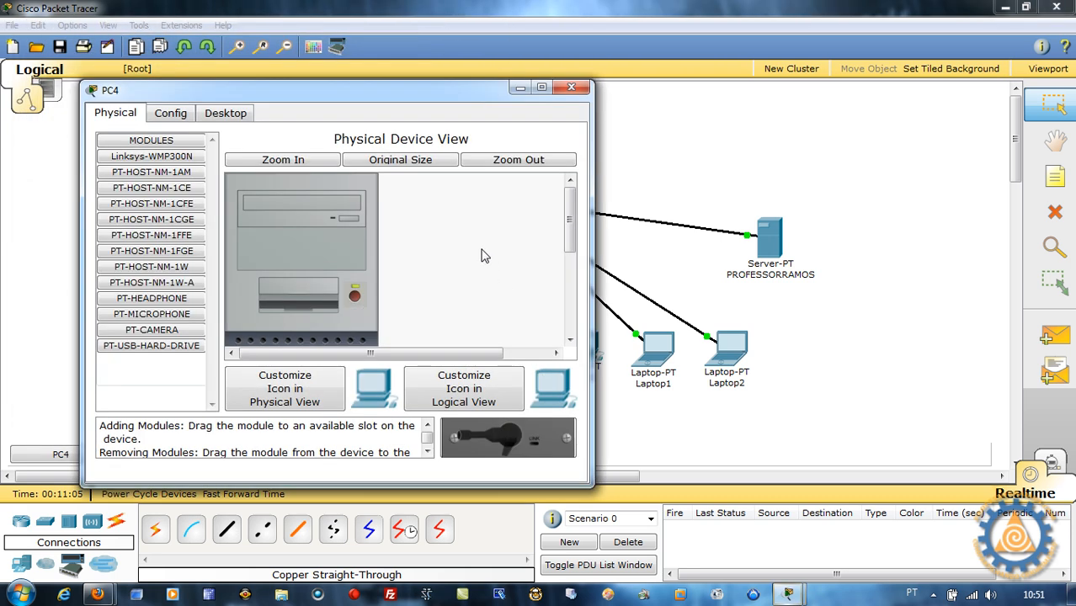
pyautogui.click(223, 112)
pyautogui.click(157, 174)
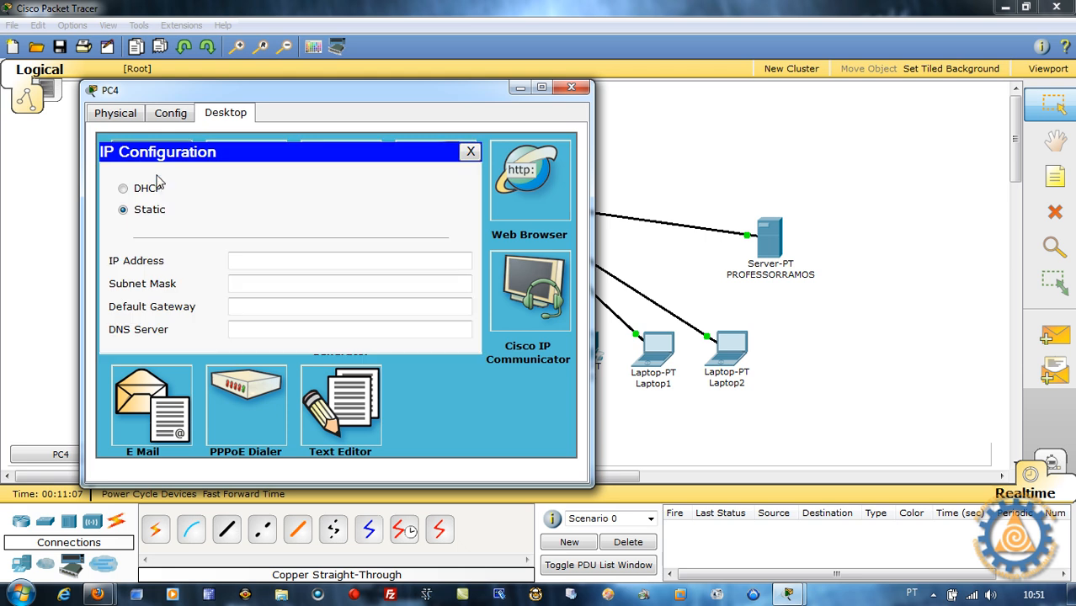
pyautogui.click(160, 190)
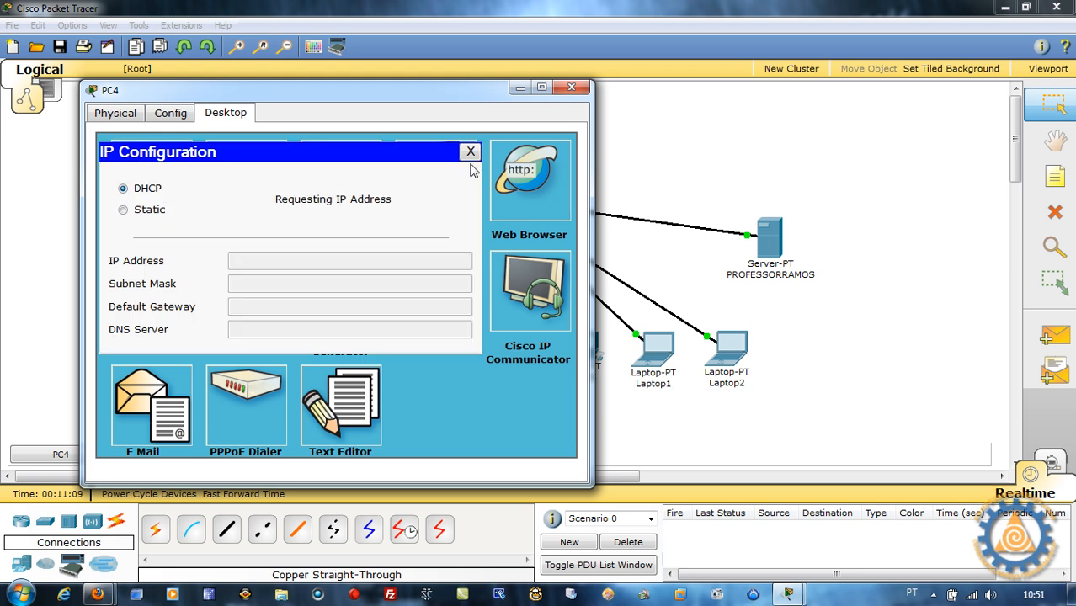
pyautogui.click(469, 152)
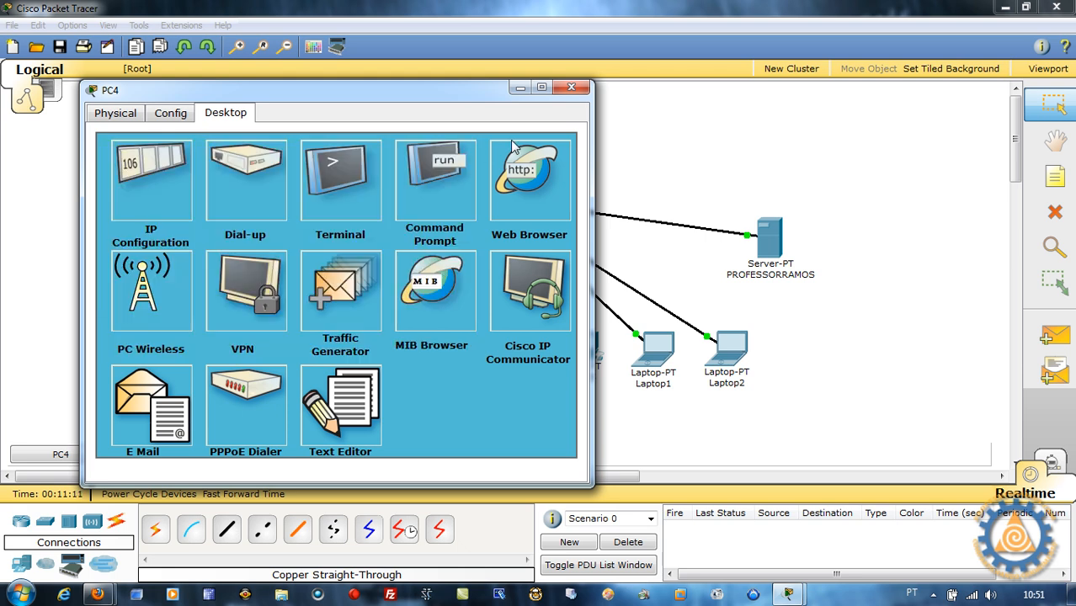
pyautogui.click(570, 87)
# Set PC3's IP configuration to DHCP and close its configuration window.
pyautogui.click(447, 352)
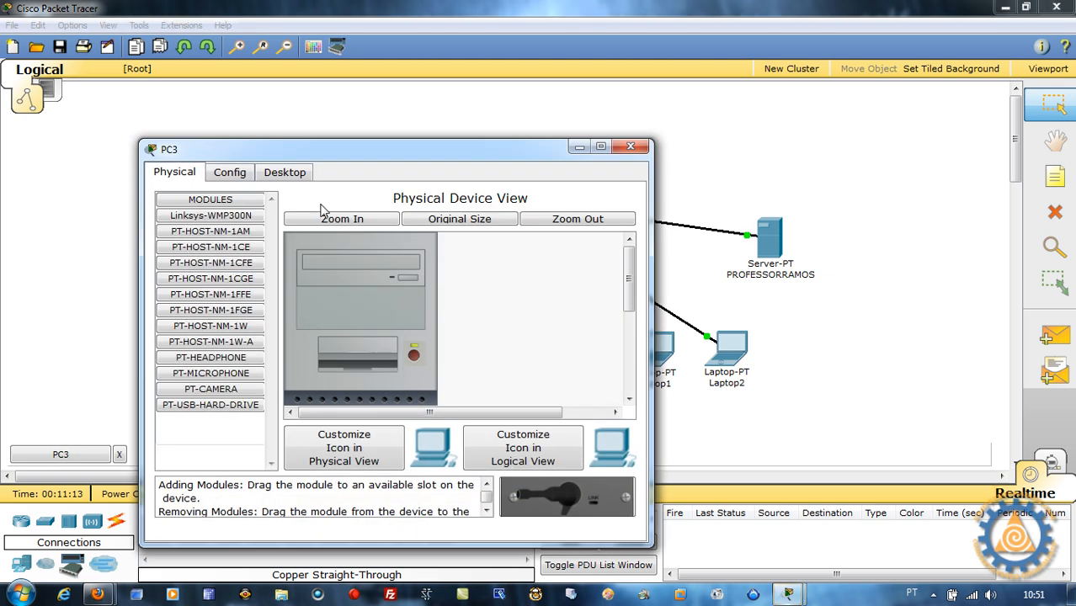
pyautogui.click(278, 174)
pyautogui.click(233, 220)
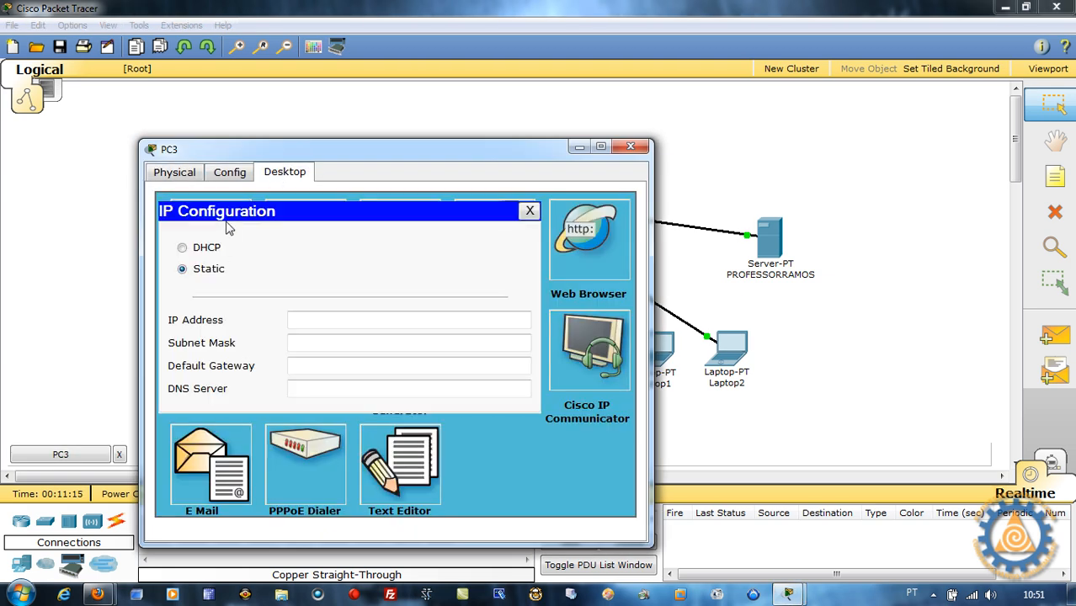
pyautogui.click(221, 249)
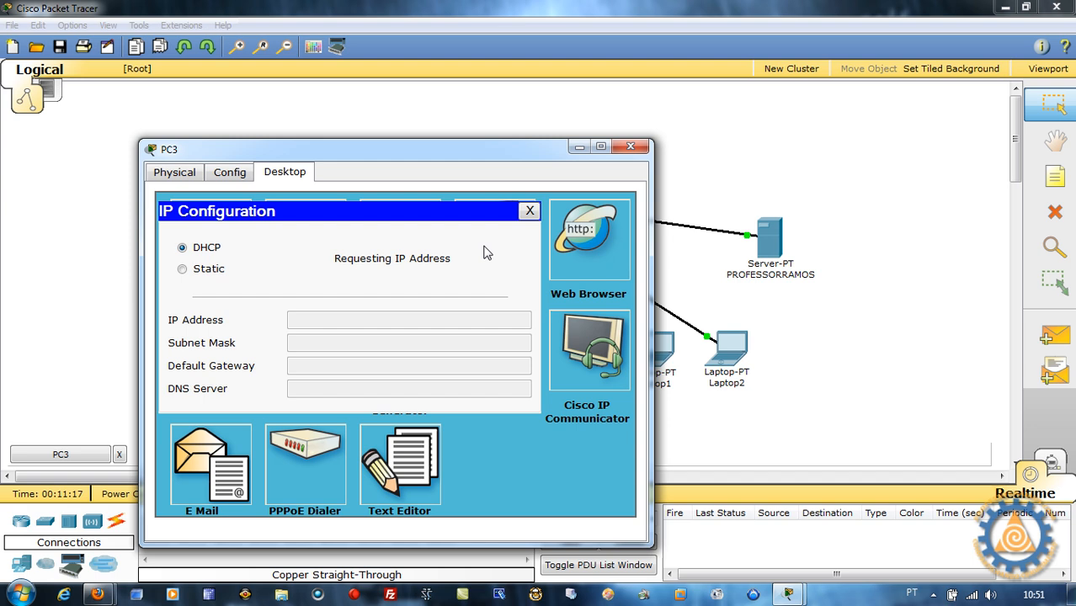
pyautogui.click(530, 212)
pyautogui.click(629, 150)
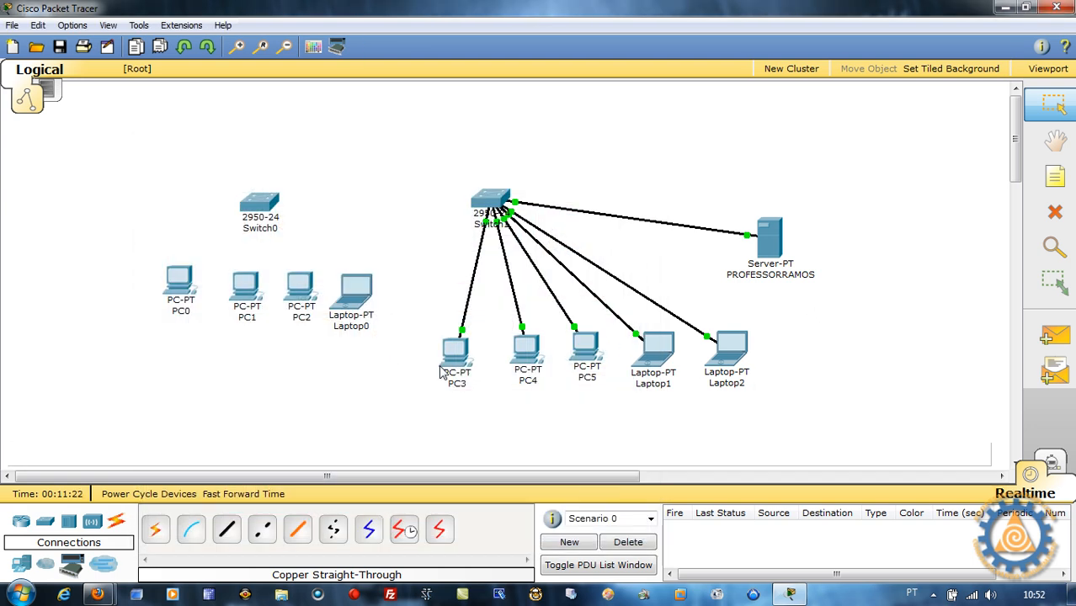
# Check Laptop2's address details, and ping Laptop2 at 10.0.0.10 from PC3's command prompt.
pyautogui.moveTo(453, 366)
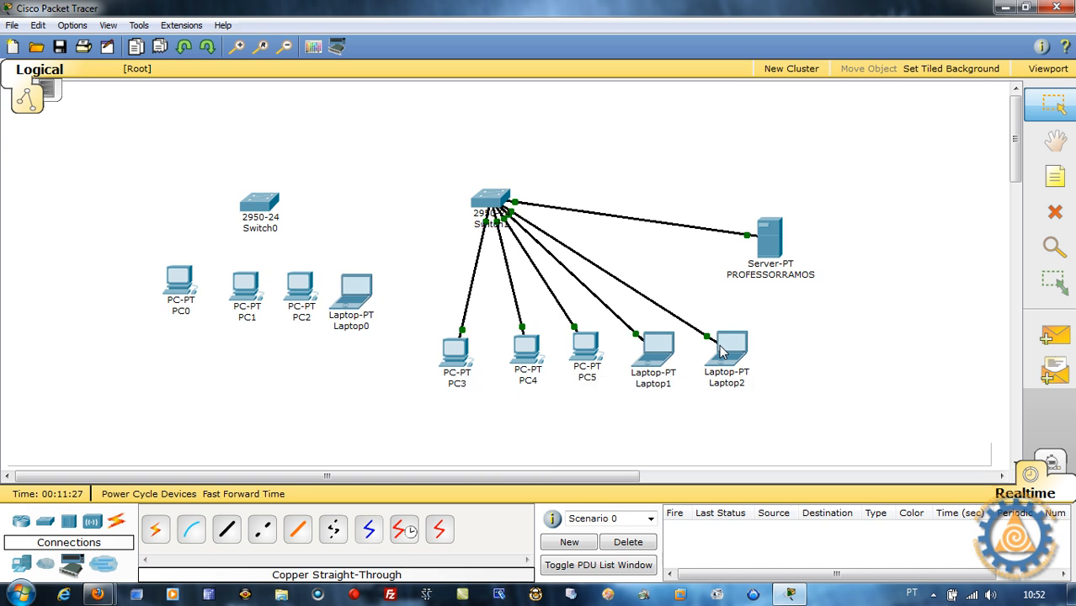
pyautogui.moveTo(721, 352)
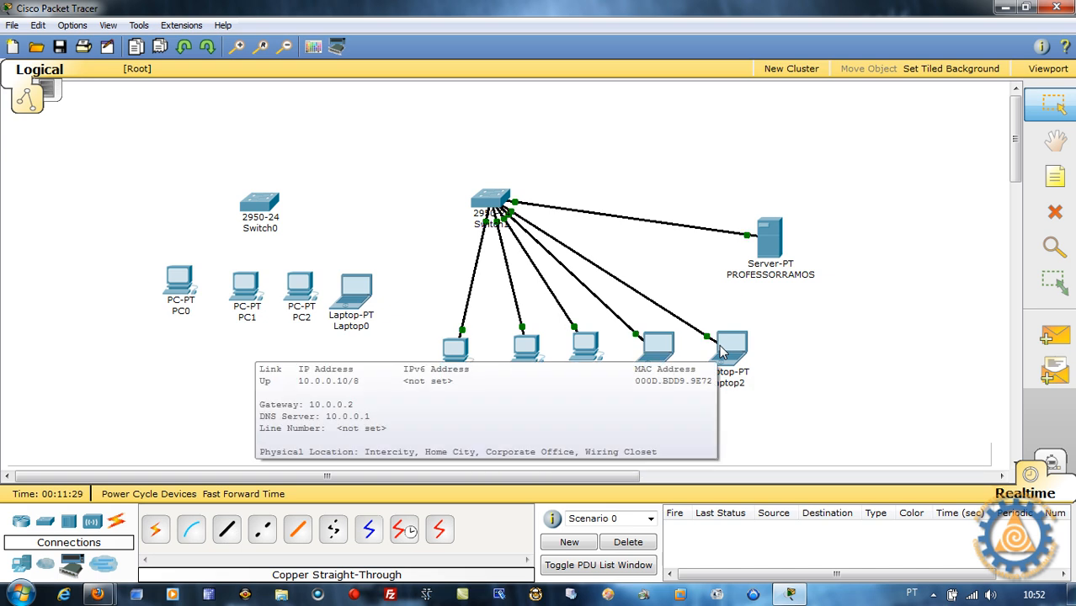
pyautogui.click(453, 349)
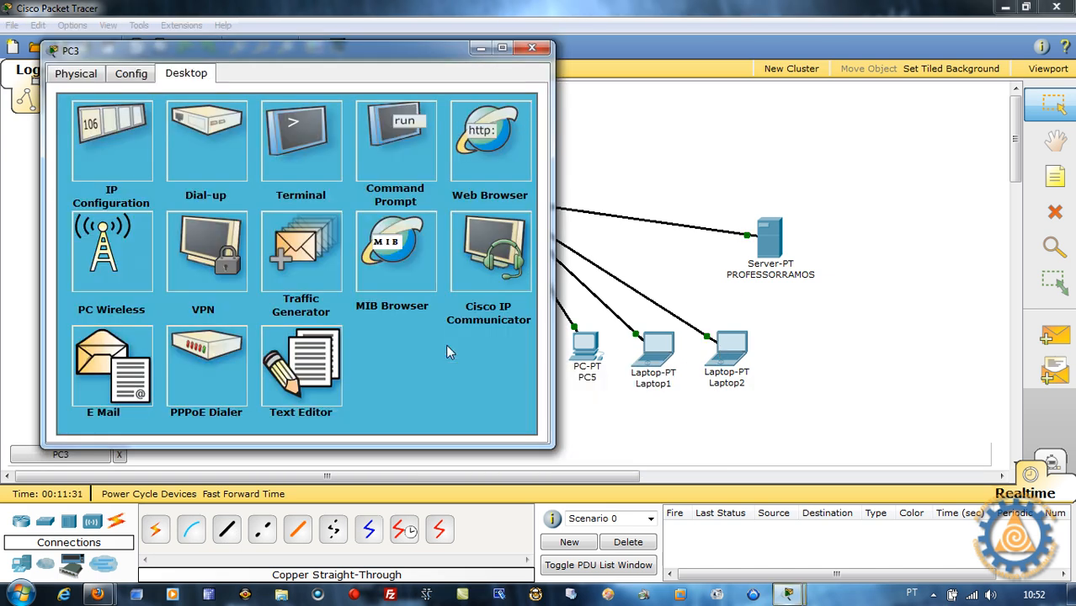
pyautogui.click(383, 165)
pyautogui.write('PI')
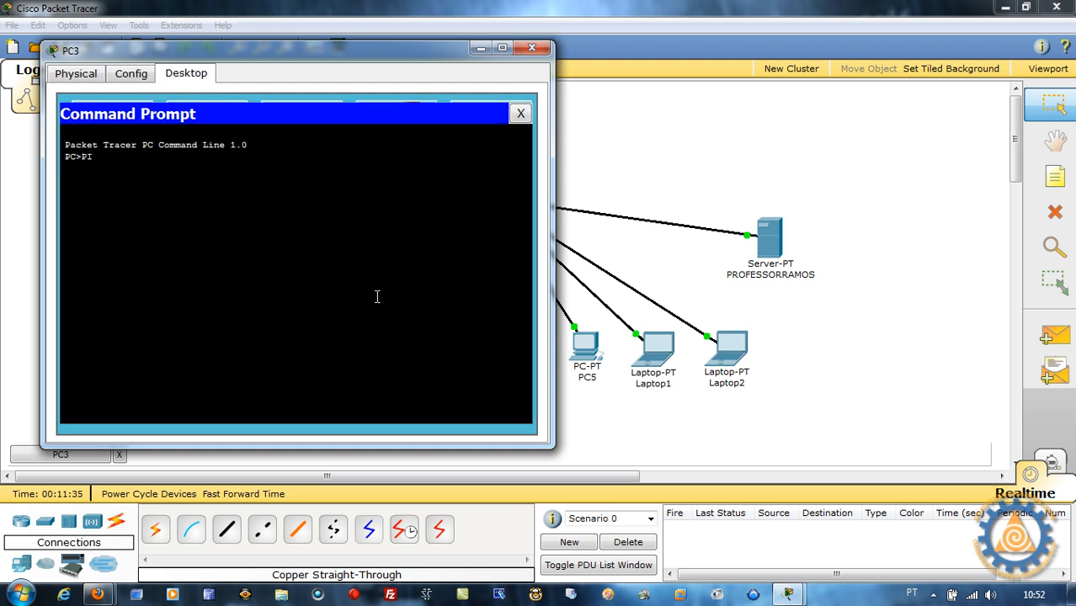
pyautogui.write('NG 10.0.0.10')
pyautogui.press('Return')
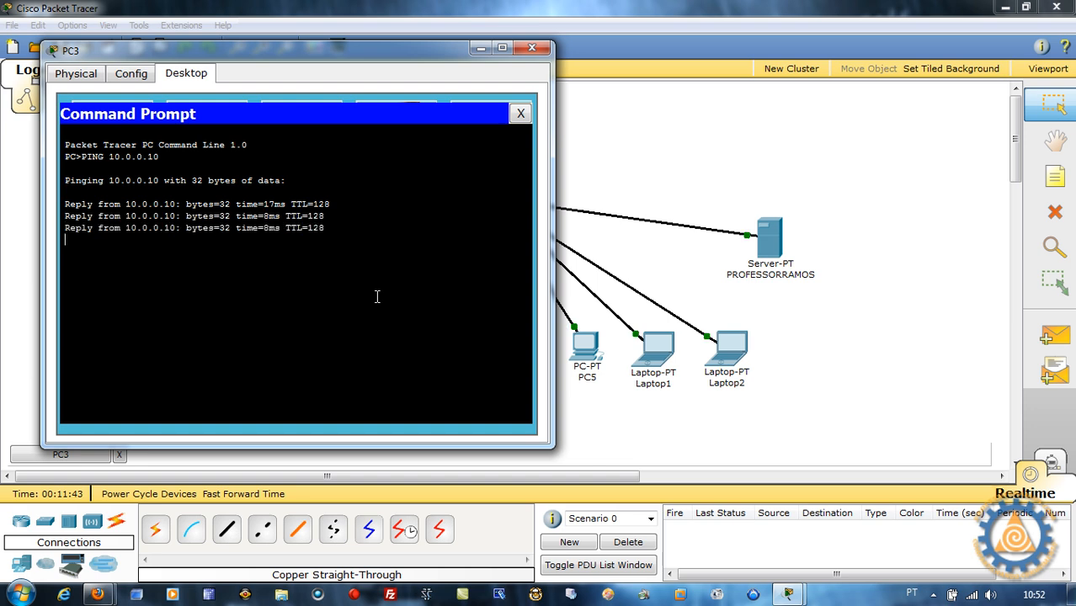
# Ping the server at 10.0.0.1 from PC3's command prompt and close PC3's window.
pyautogui.press('Up')
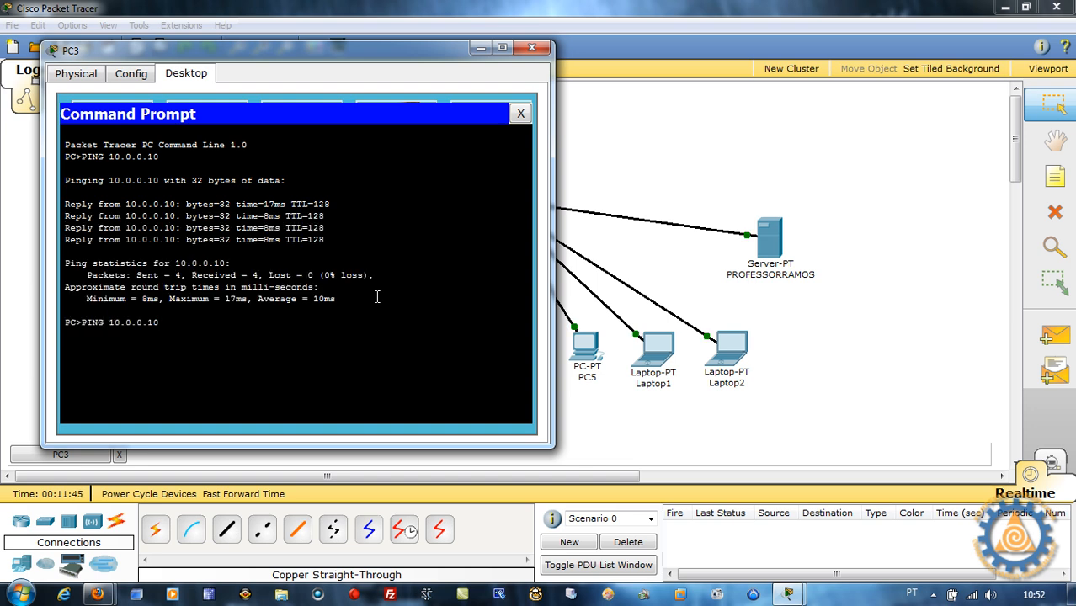
pyautogui.press('BackSpace')
pyautogui.press('Return')
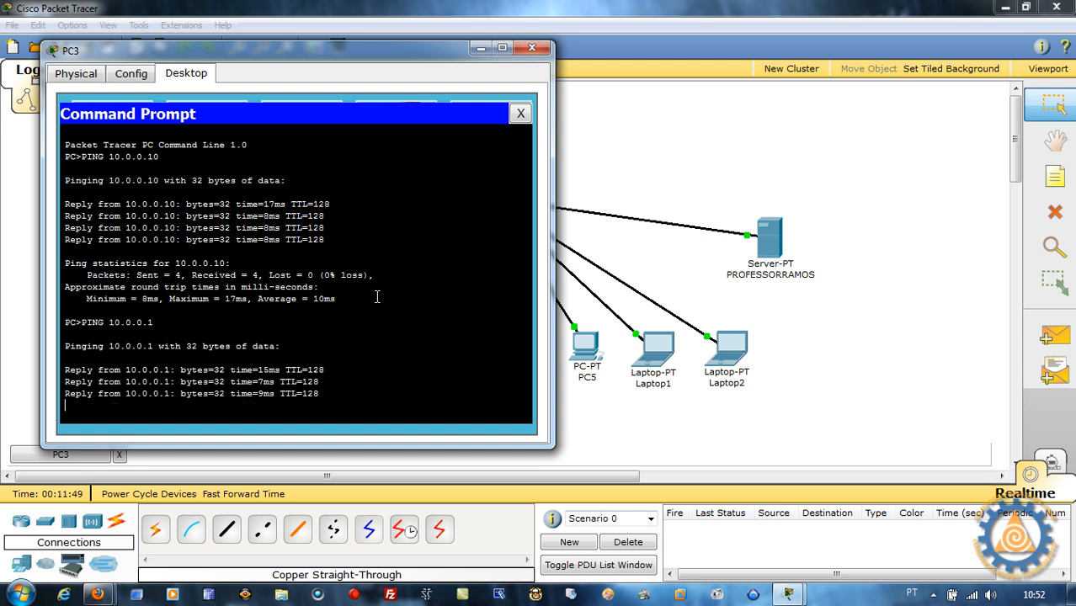
pyautogui.click(536, 50)
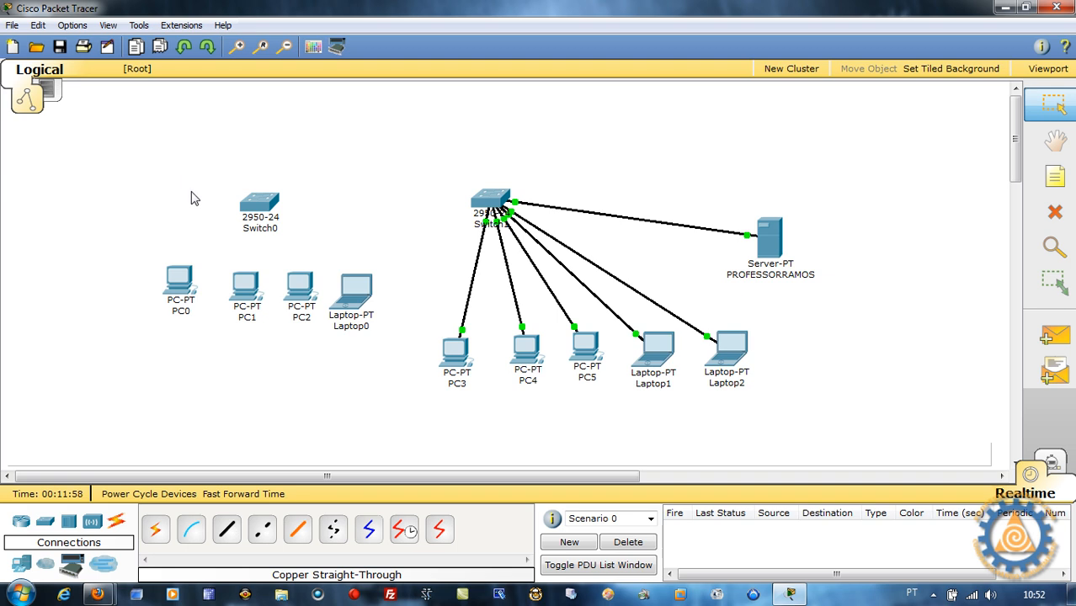
# Connect PC0 to Switch0 with a copper straight-through cable.
pyautogui.click(226, 529)
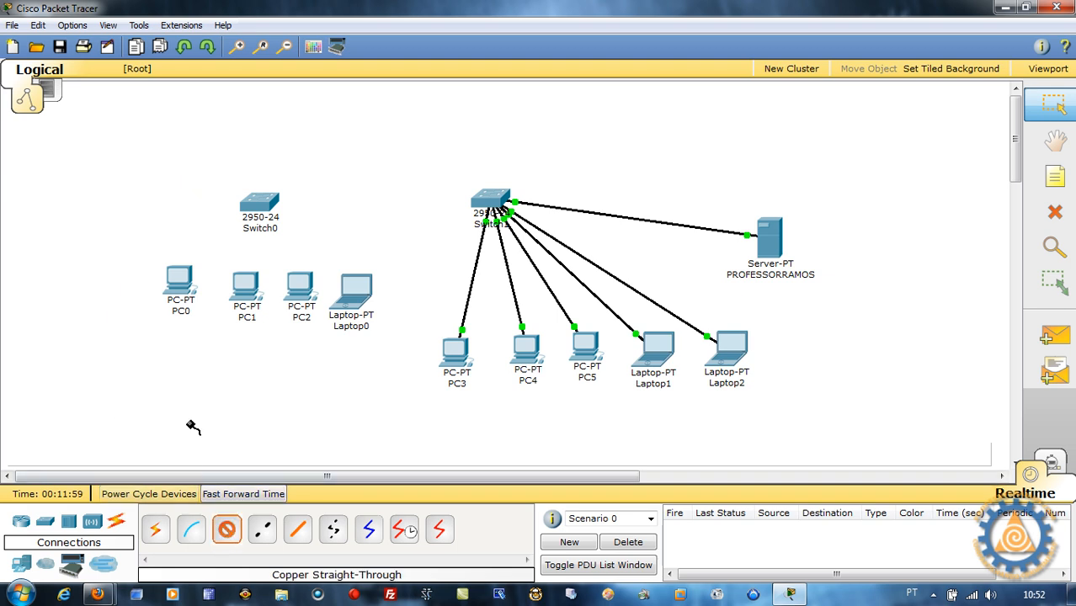
pyautogui.click(167, 268)
pyautogui.click(204, 294)
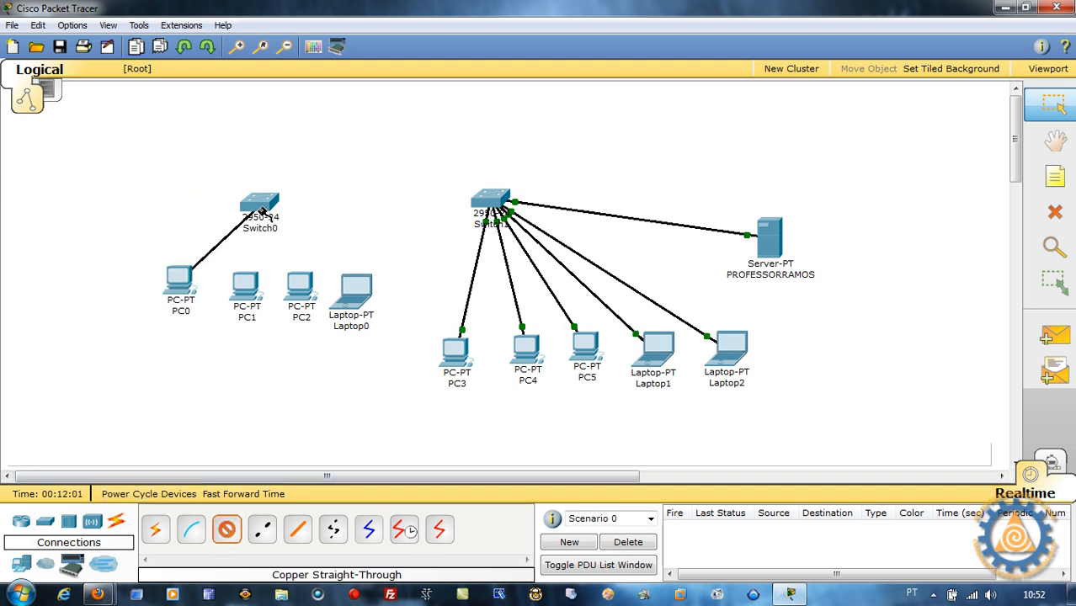
pyautogui.click(261, 211)
pyautogui.click(257, 195)
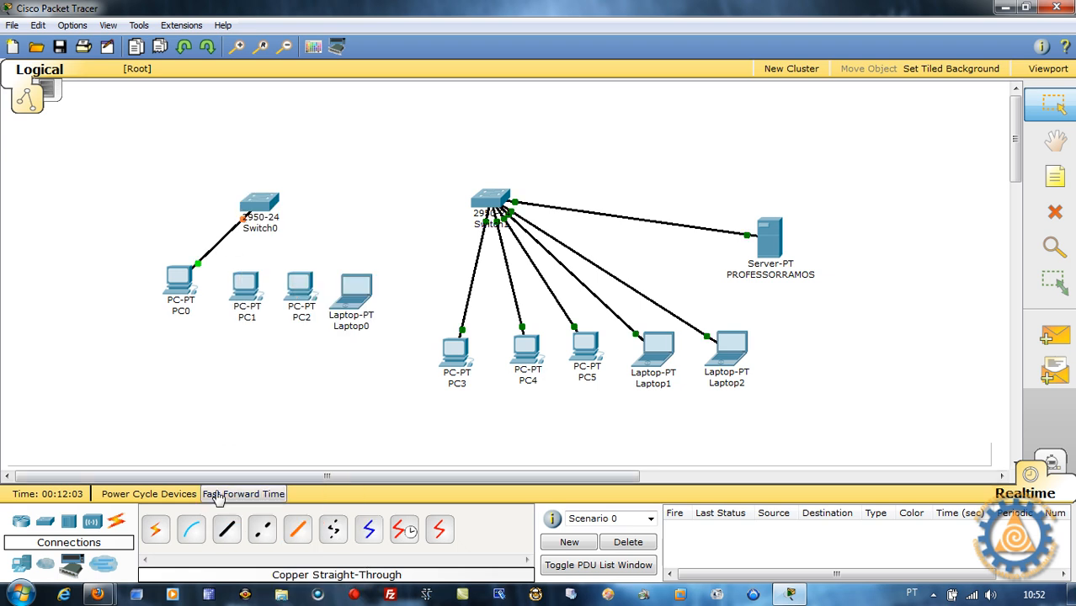
# Connect PC1 to Switch0 with a copper straight-through cable.
pyautogui.click(226, 528)
pyautogui.click(240, 288)
pyautogui.click(278, 298)
pyautogui.click(259, 208)
pyautogui.click(256, 224)
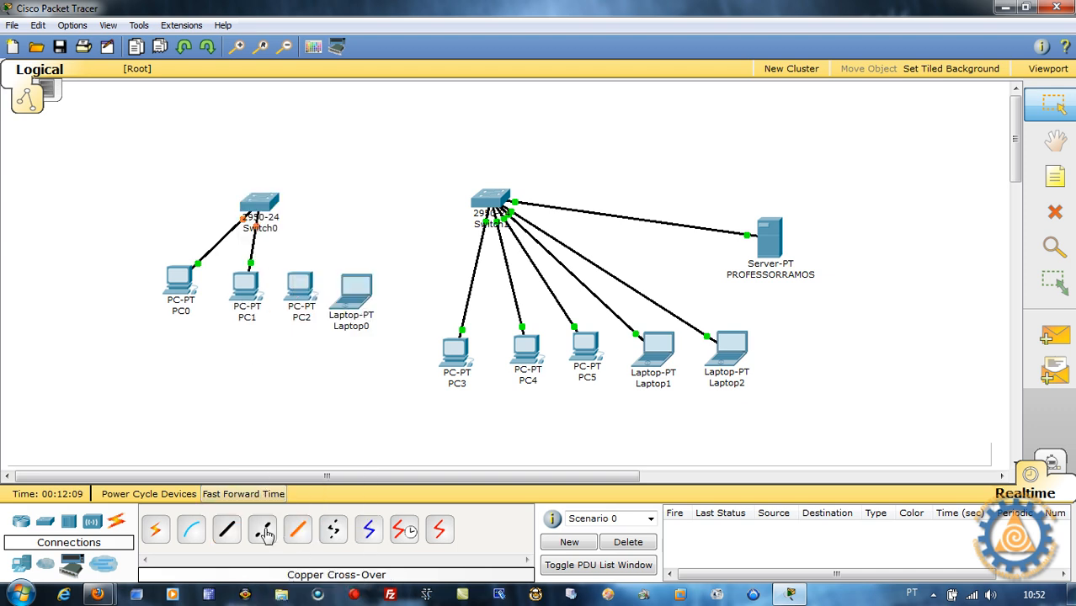
# Connect PC2 to FastEthernet0/3 on Switch0 with a copper straight-through cable.
pyautogui.click(226, 529)
pyautogui.click(300, 288)
pyautogui.click(296, 300)
pyautogui.click(258, 210)
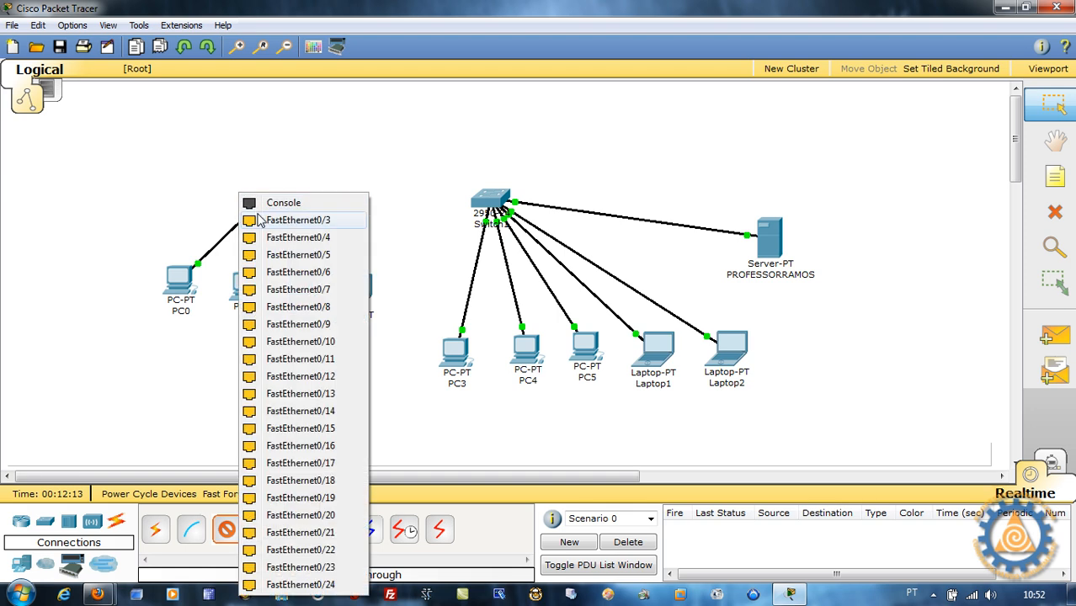
pyautogui.click(261, 219)
# Connect Laptop0 to FastEthernet0/4 on Switch0 with a copper straight-through cable.
pyautogui.click(231, 525)
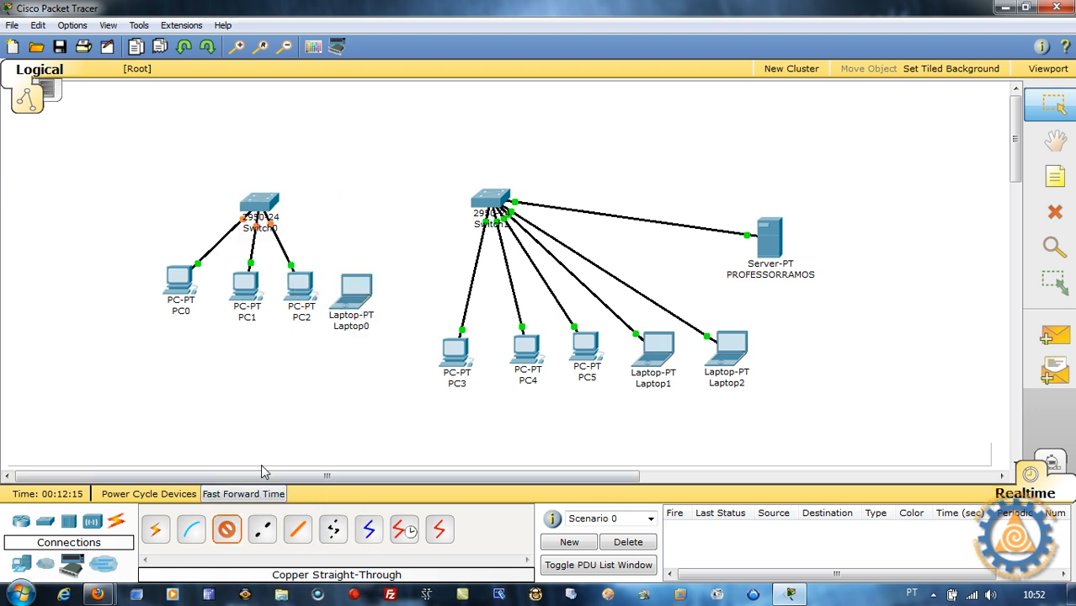
pyautogui.click(345, 287)
pyautogui.click(347, 305)
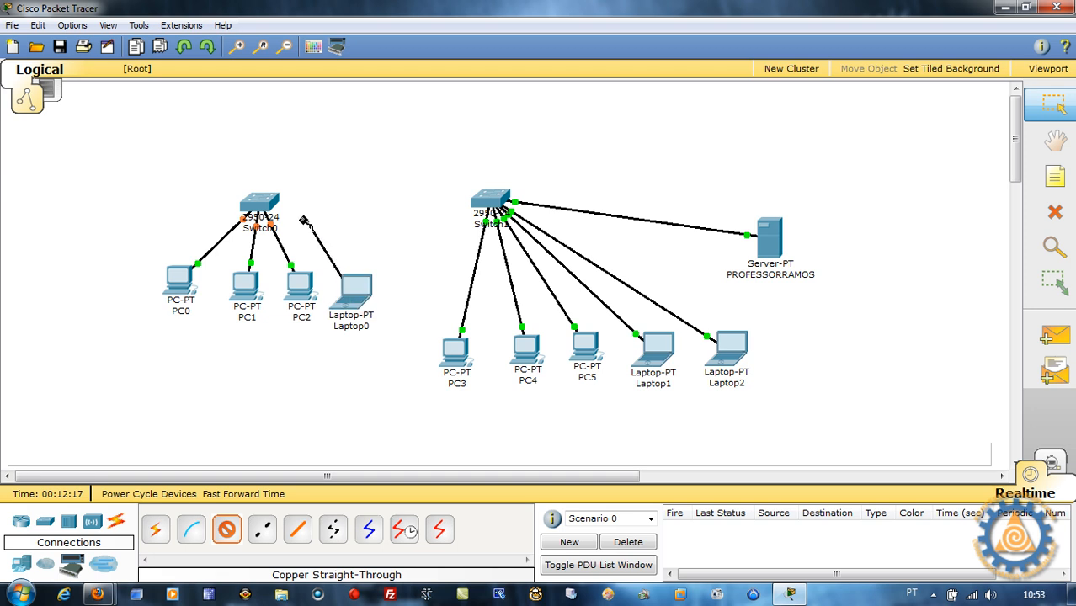
pyautogui.click(258, 207)
pyautogui.click(268, 219)
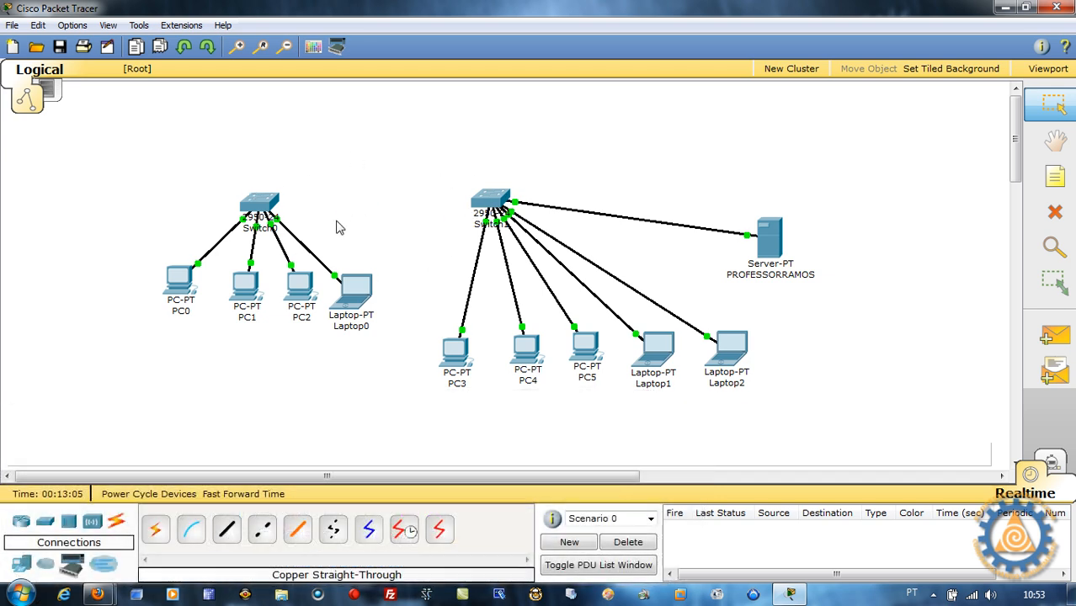
# Try linking Switch0 to Switch1 through FastEthernet0/24 on both with a copper straight-through cable, and remove that link.
pyautogui.click(227, 531)
pyautogui.click(266, 206)
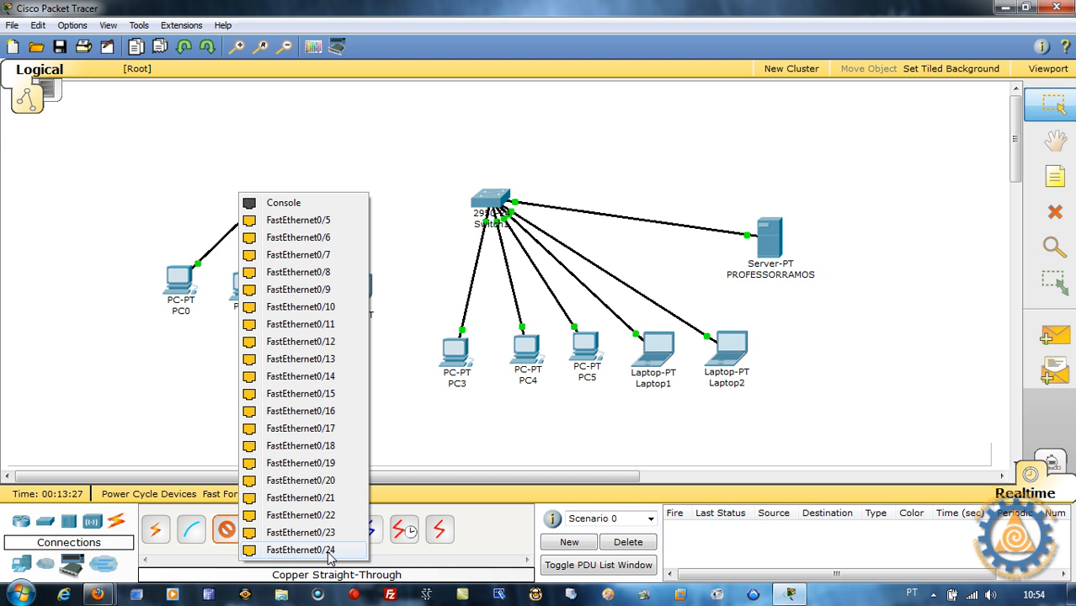
pyautogui.click(328, 550)
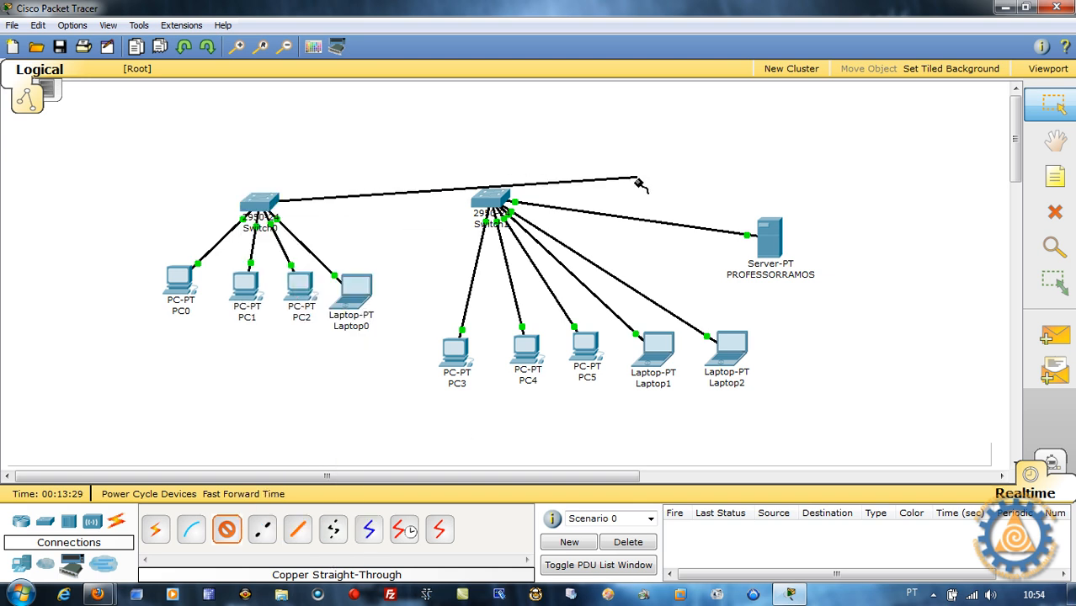
pyautogui.click(477, 202)
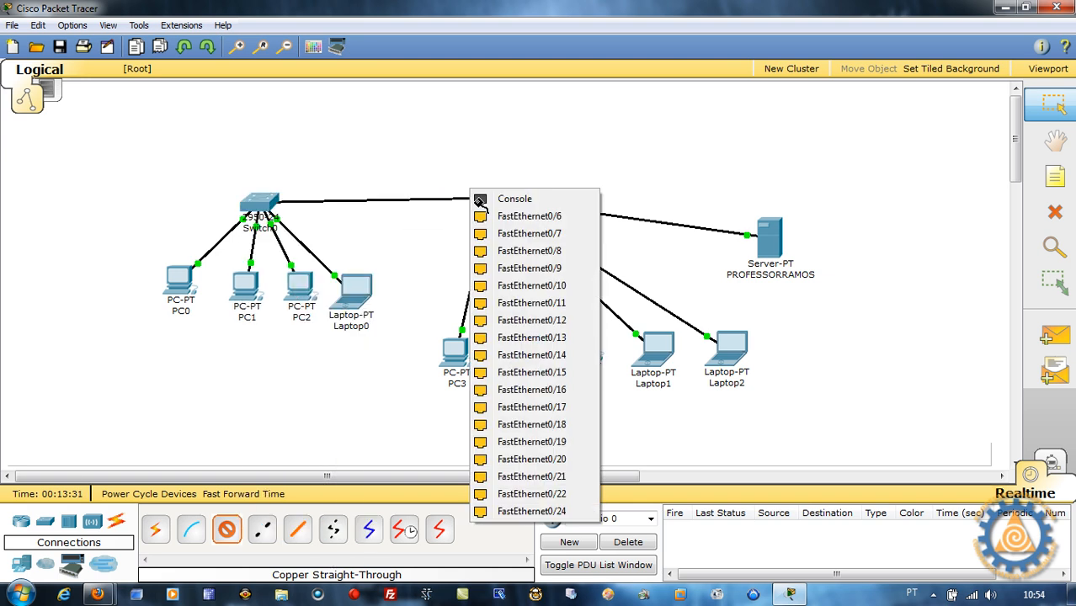
pyautogui.click(529, 511)
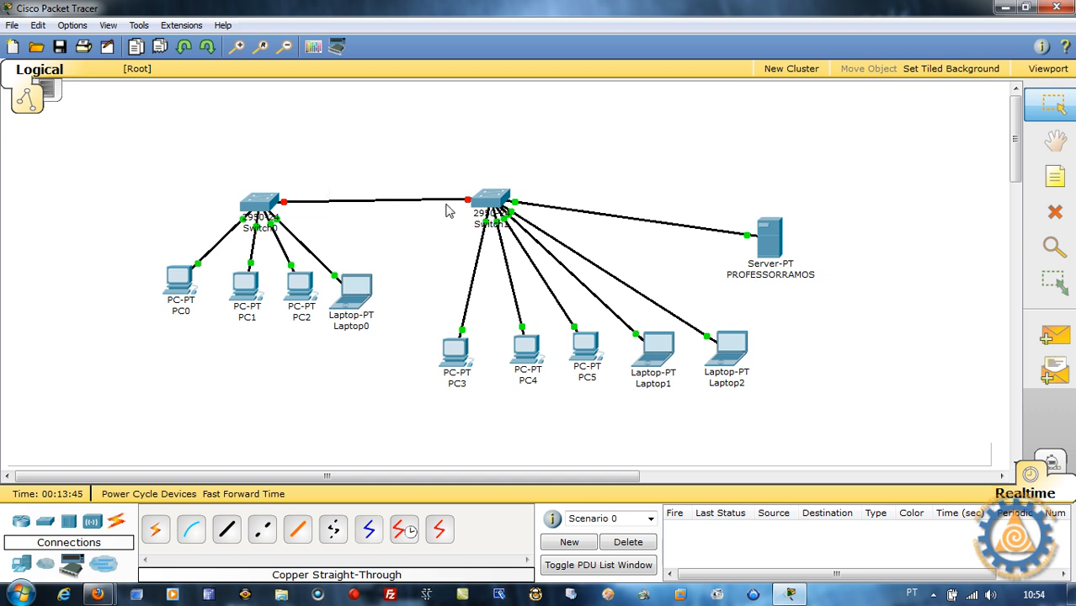
pyautogui.moveTo(468, 204); pyautogui.dragTo(433, 240)
pyautogui.click(433, 240)
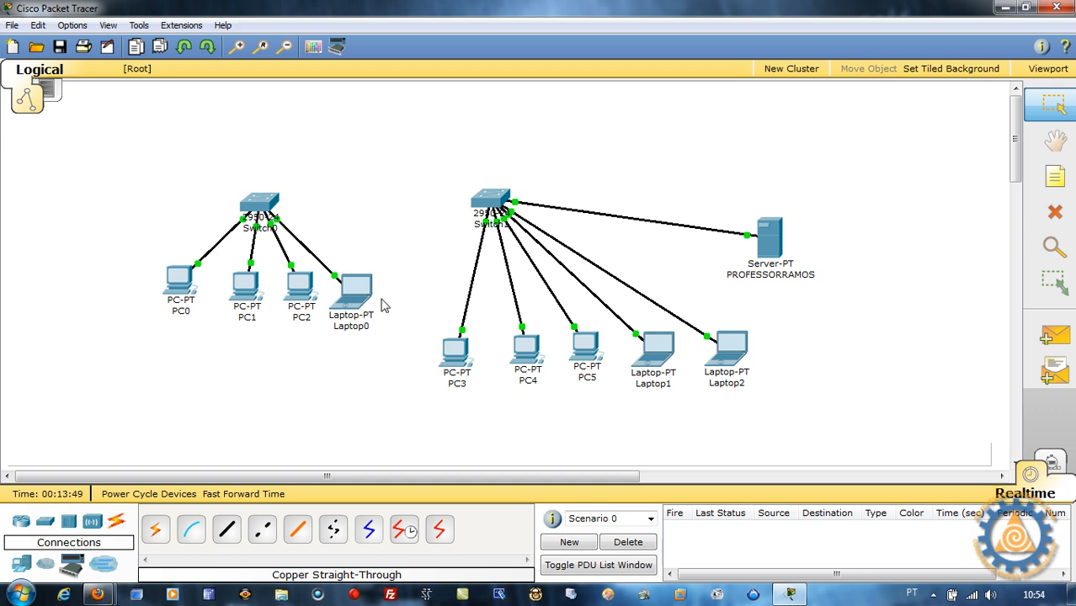
# Link Switch0 to Switch1 with a copper cross-over cable, using FastEthernet0/24 on both switches.
pyautogui.click(257, 530)
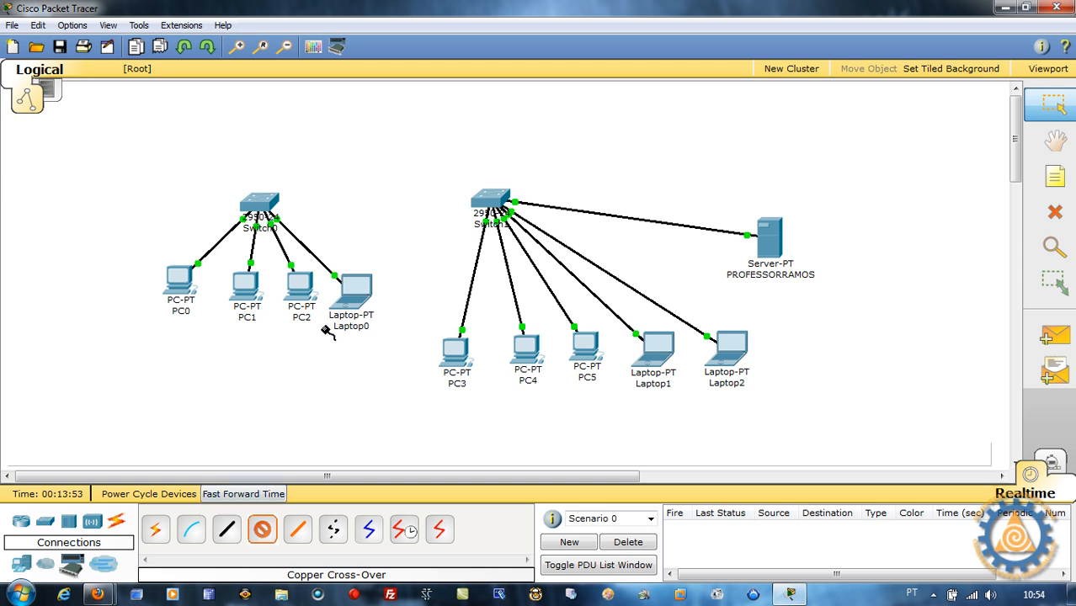
pyautogui.click(269, 200)
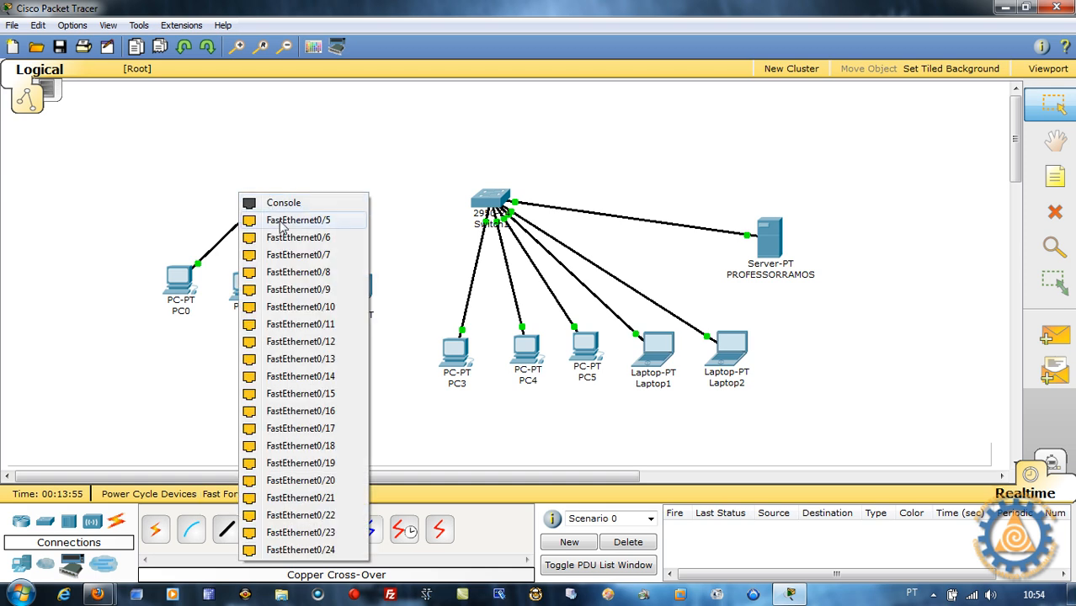
pyautogui.click(328, 552)
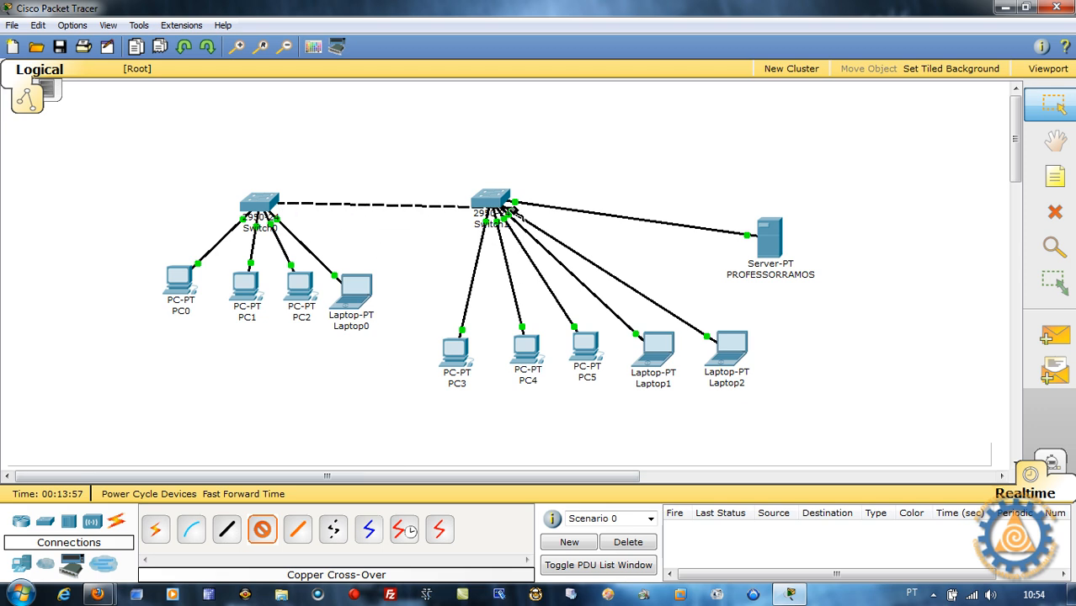
pyautogui.click(491, 201)
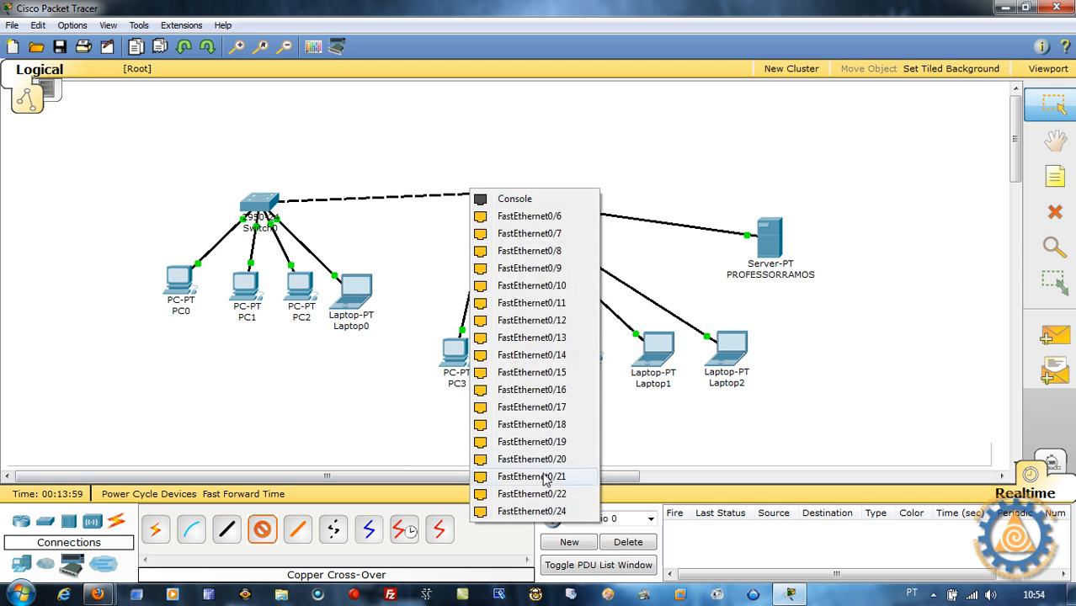
pyautogui.click(544, 511)
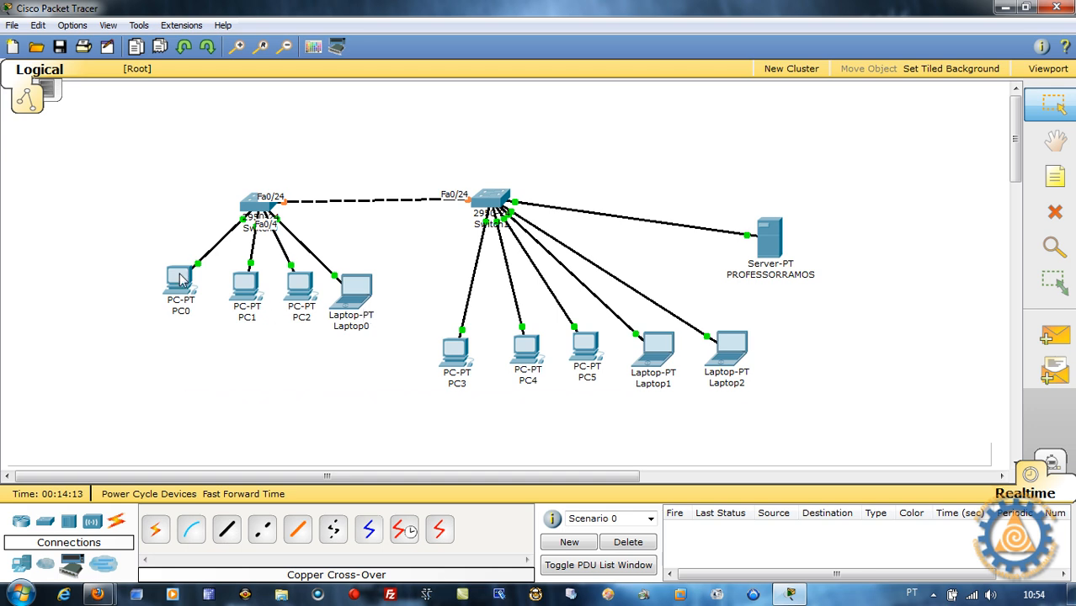
# Set PC0's IP configuration to DHCP and close its configuration window.
pyautogui.click(180, 273)
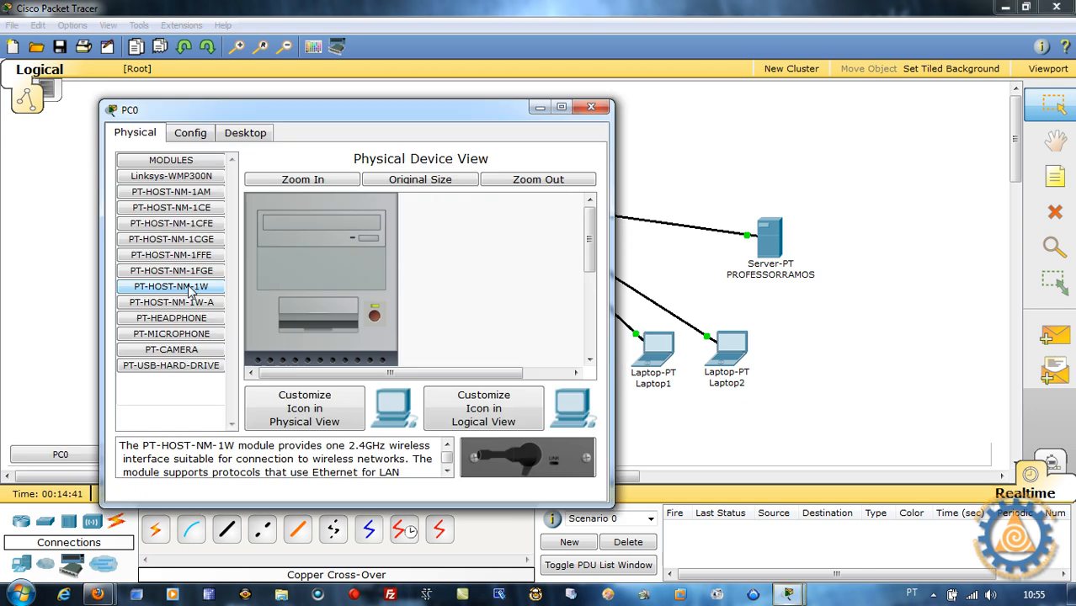
pyautogui.click(192, 188)
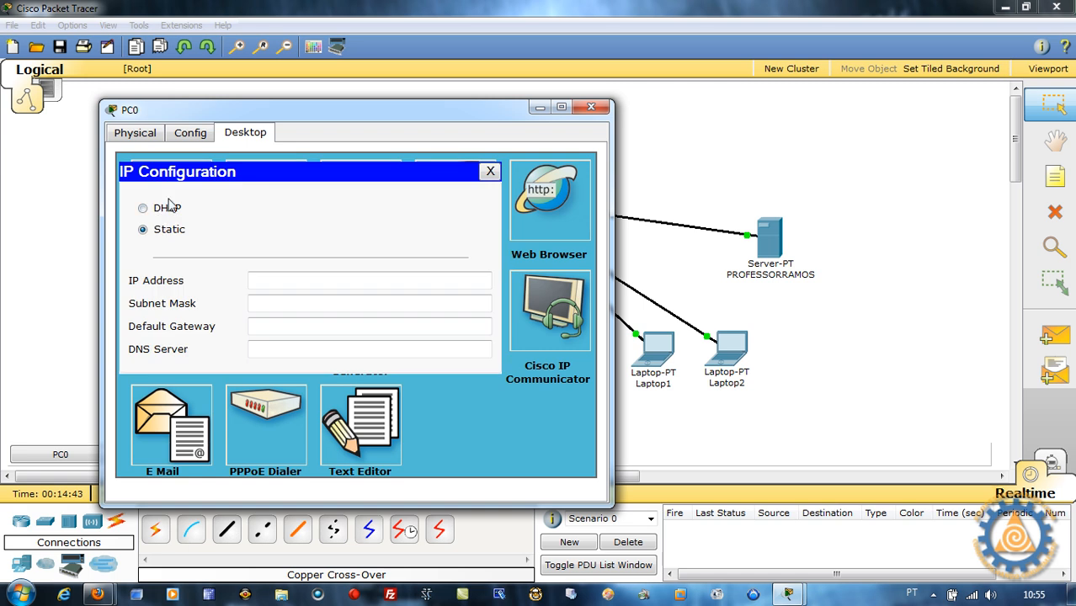
pyautogui.click(156, 209)
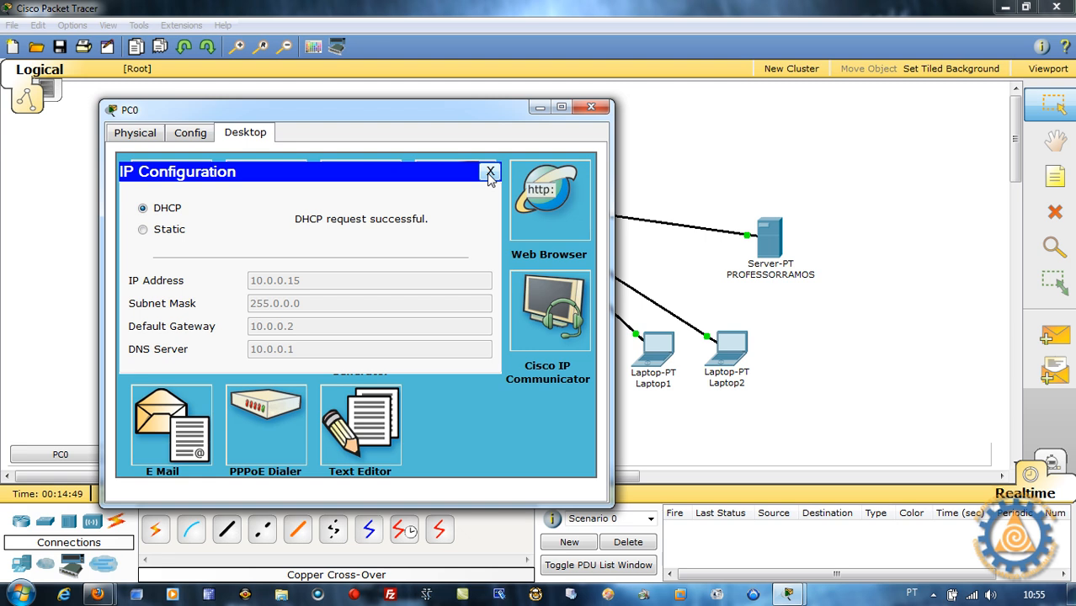
pyautogui.click(490, 172)
pyautogui.click(591, 107)
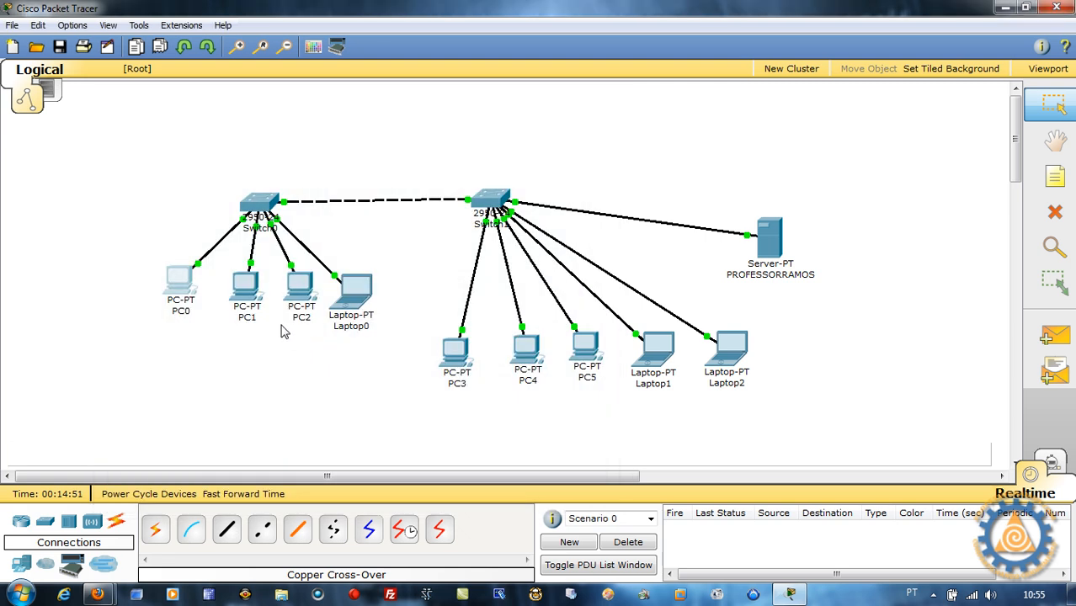
# Set PC1's IP configuration to DHCP and close its configuration window.
pyautogui.click(251, 293)
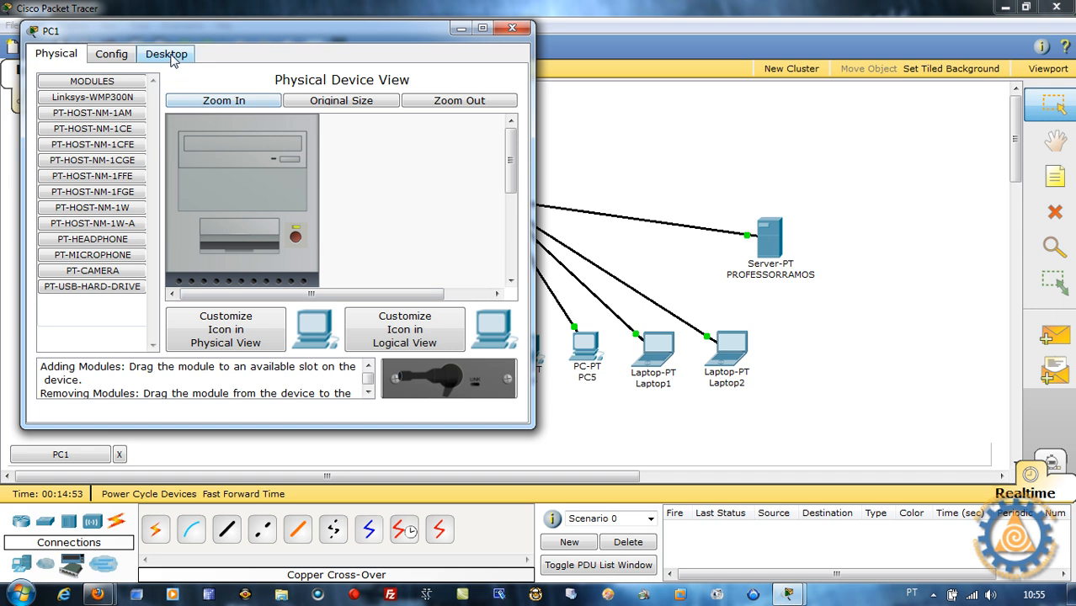
pyautogui.click(172, 62)
pyautogui.click(108, 130)
pyautogui.click(87, 131)
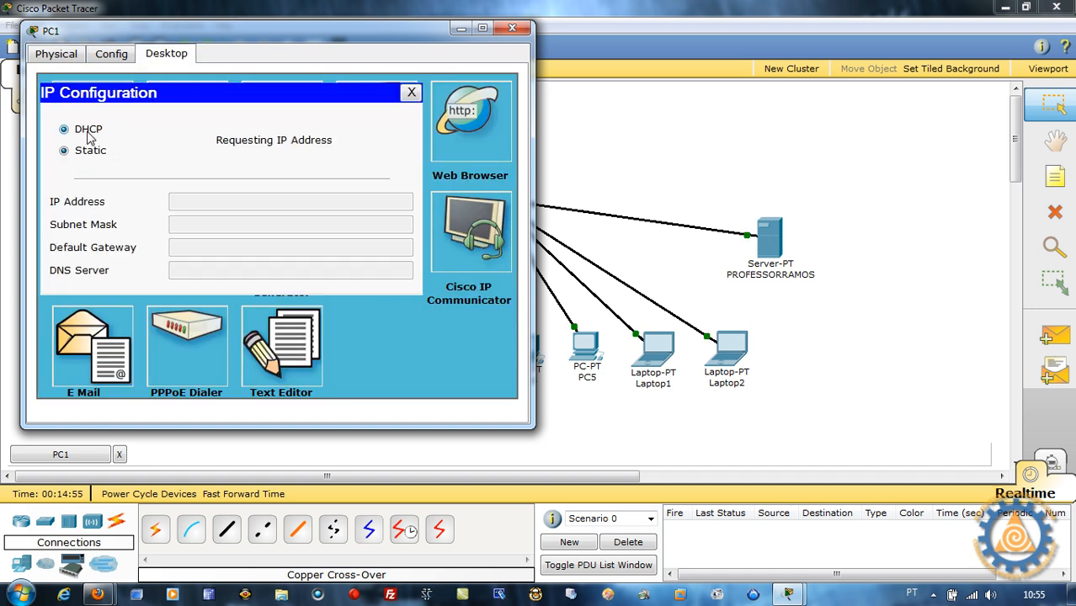
pyautogui.click(516, 33)
# Set PC2's IP configuration to DHCP and close its configuration window.
pyautogui.click(298, 282)
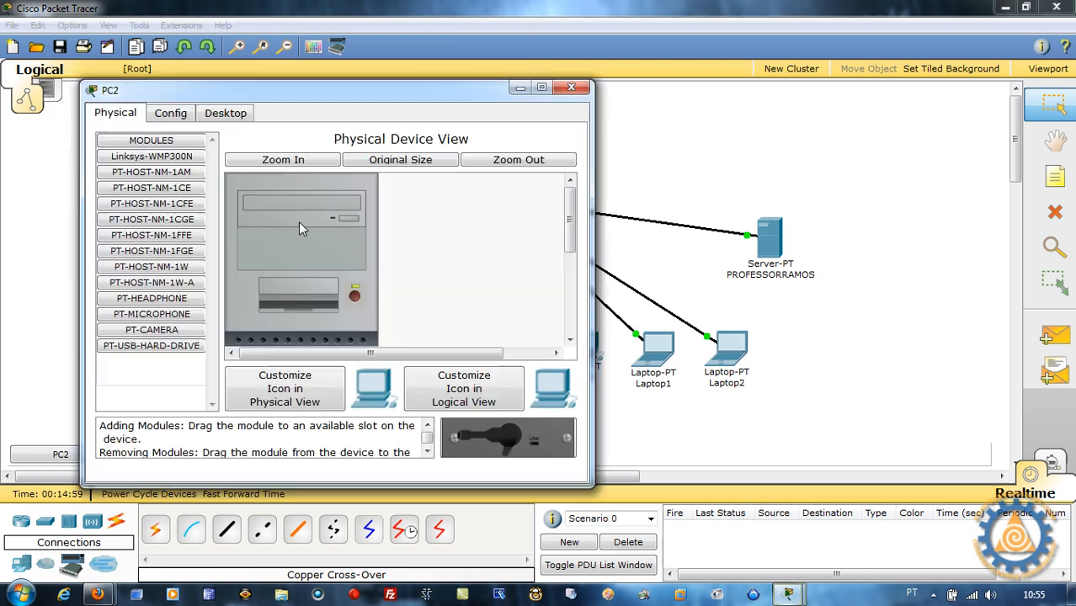
pyautogui.click(225, 113)
pyautogui.click(161, 175)
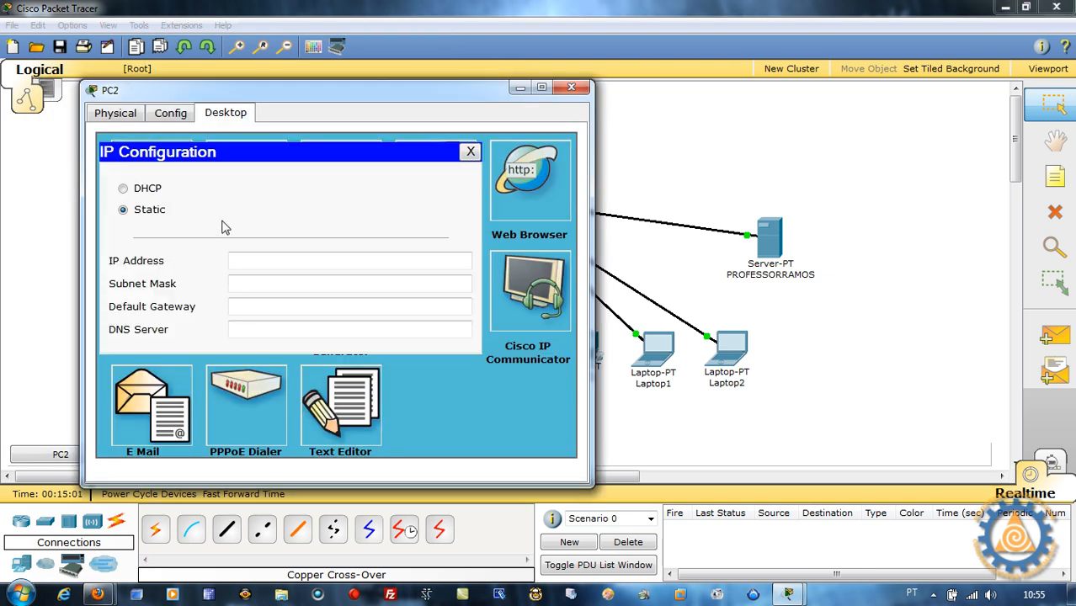
pyautogui.click(150, 188)
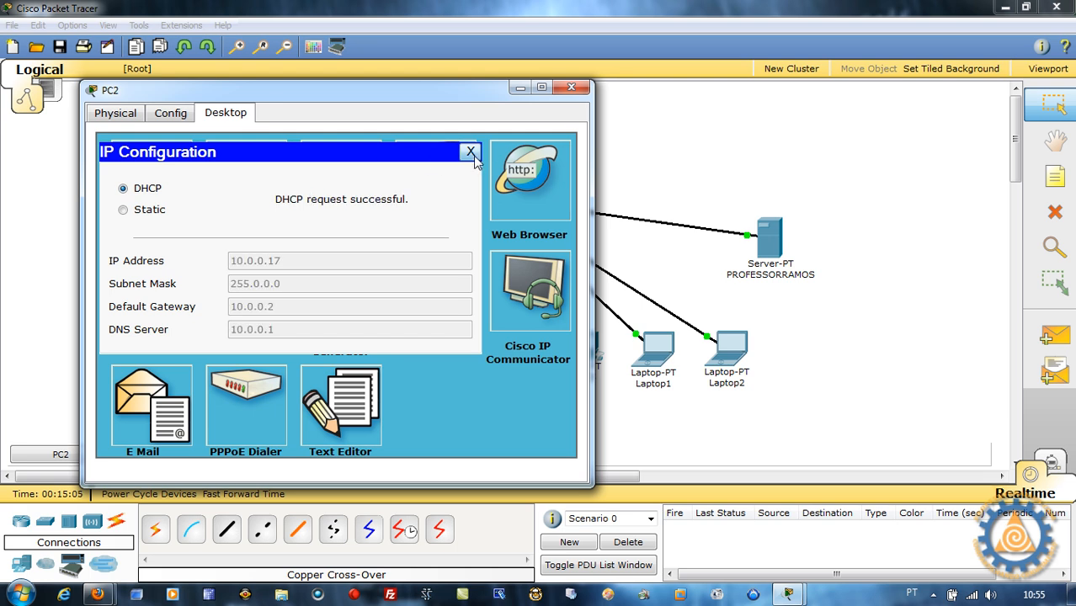
pyautogui.click(470, 152)
pyautogui.click(571, 87)
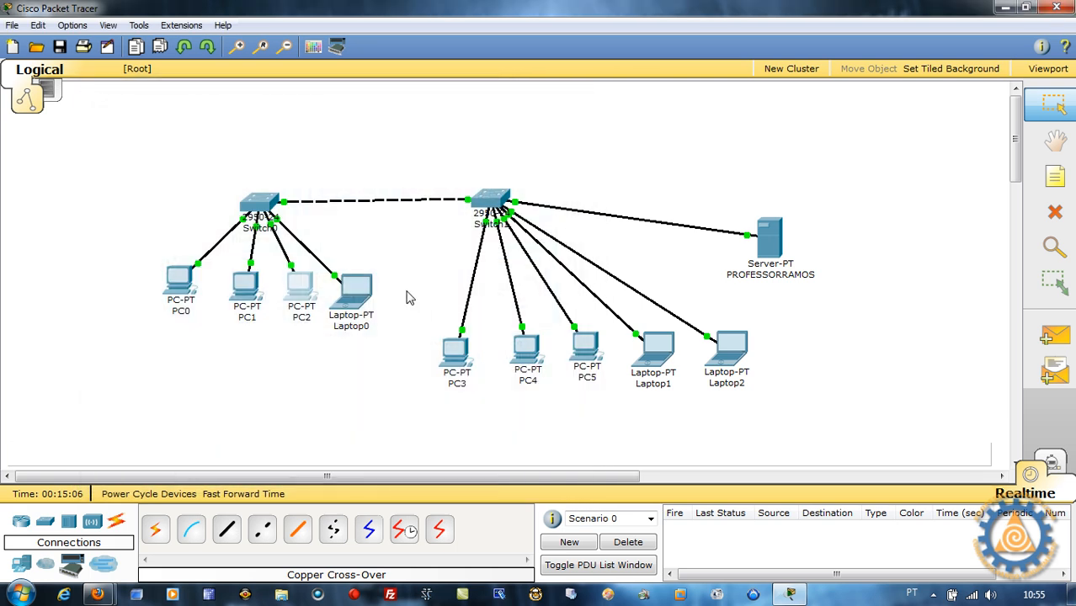
# Set Laptop0's IP configuration to DHCP and close its configuration window.
pyautogui.click(347, 294)
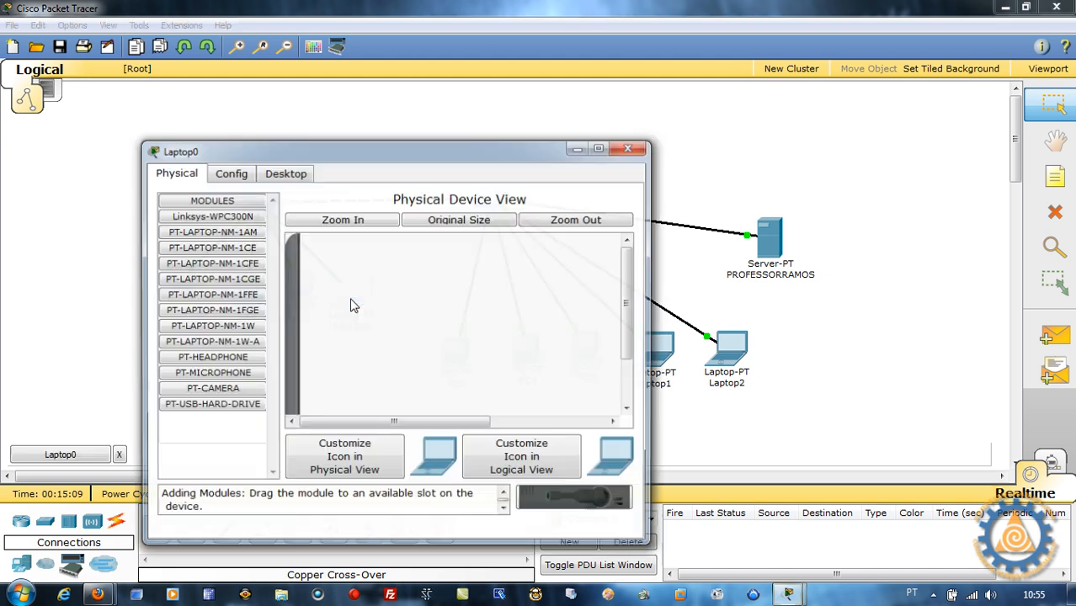
pyautogui.click(272, 172)
pyautogui.click(204, 233)
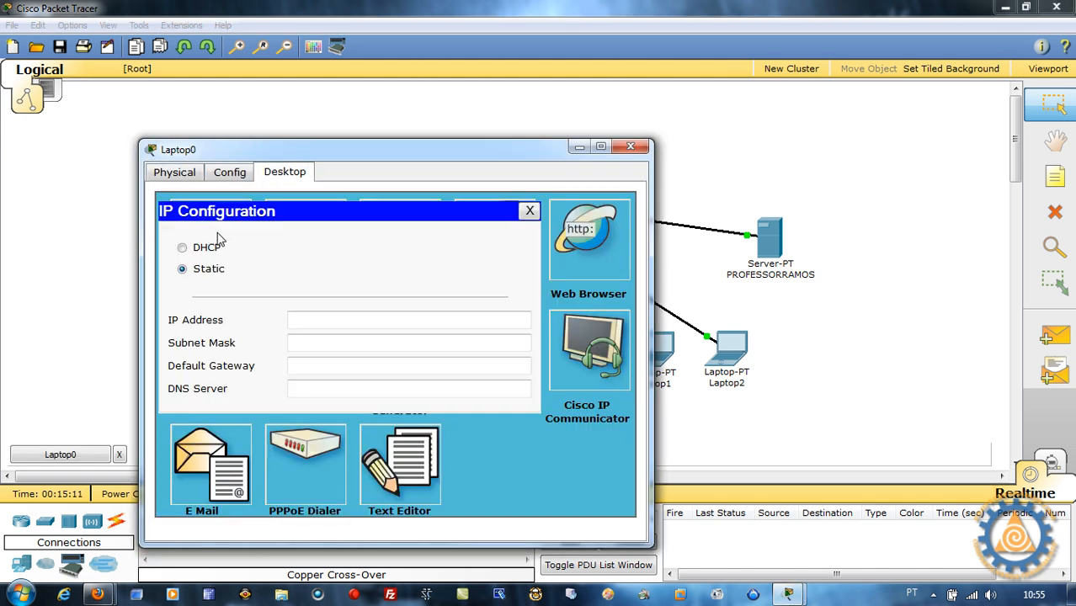
pyautogui.click(220, 249)
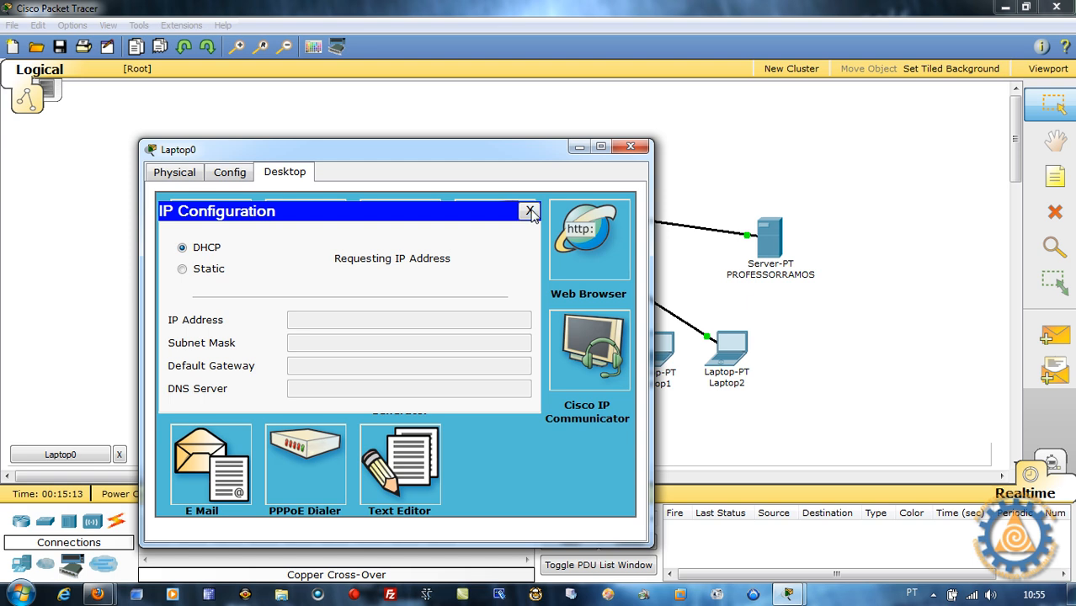
pyautogui.click(529, 211)
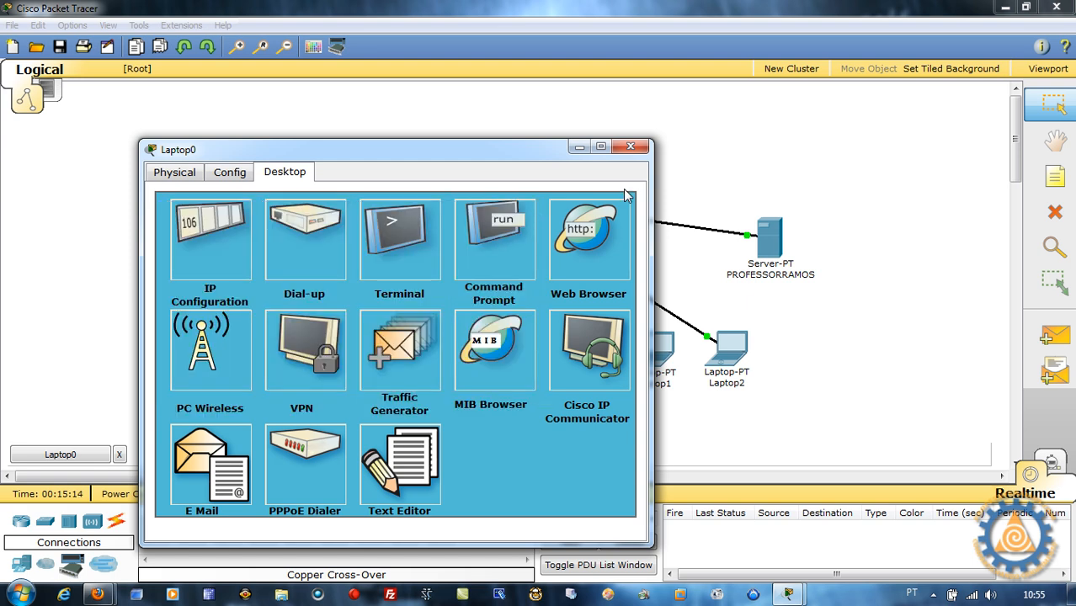
pyautogui.click(630, 147)
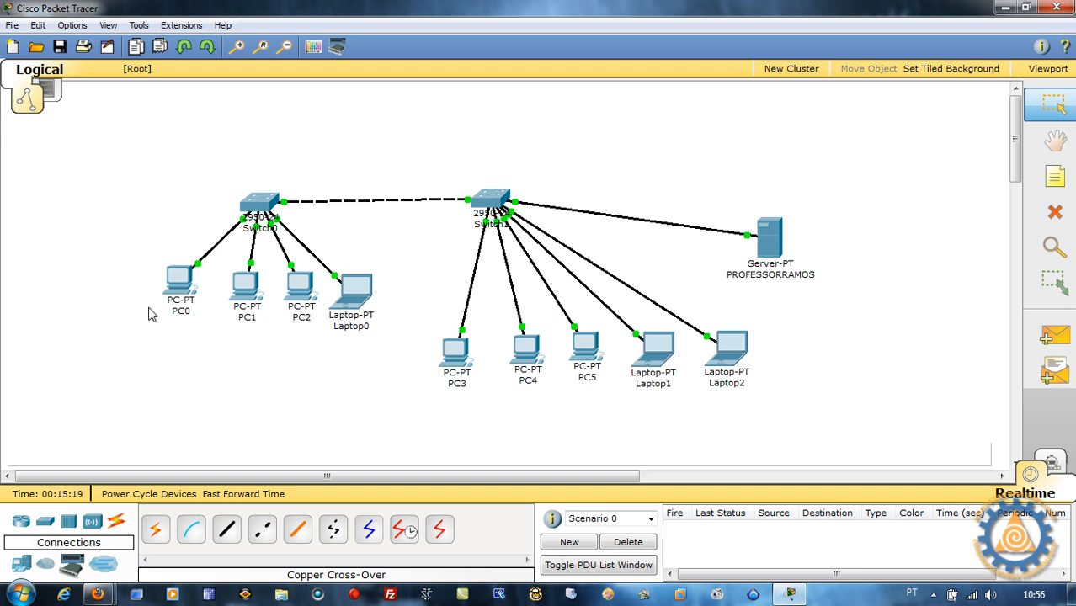
# Open PC0's Command Prompt and run IPCONFIG to check its assigned addresses.
pyautogui.moveTo(173, 297)
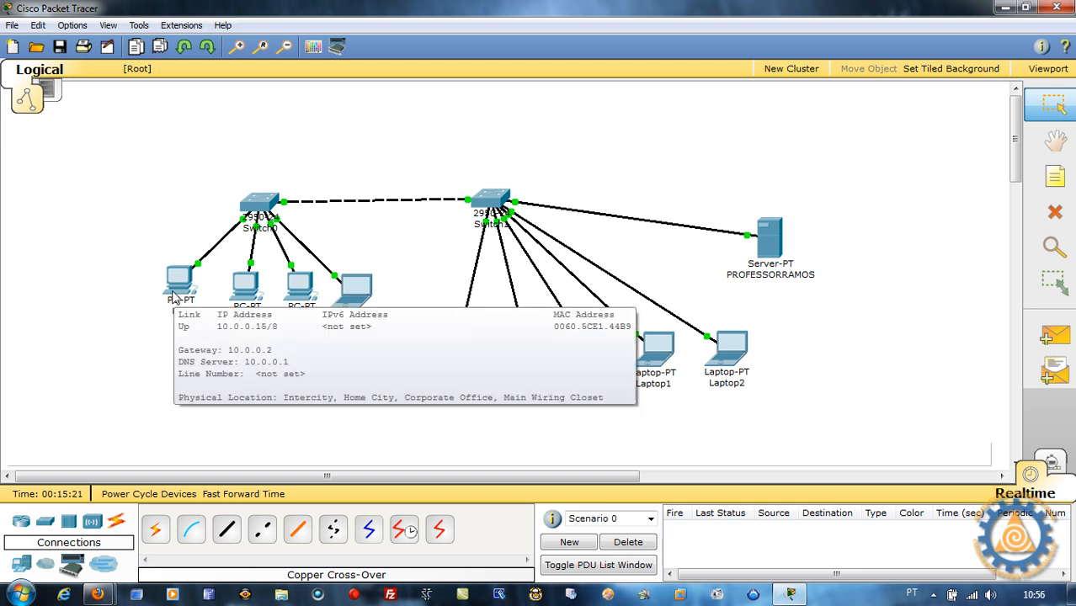
pyautogui.click(172, 296)
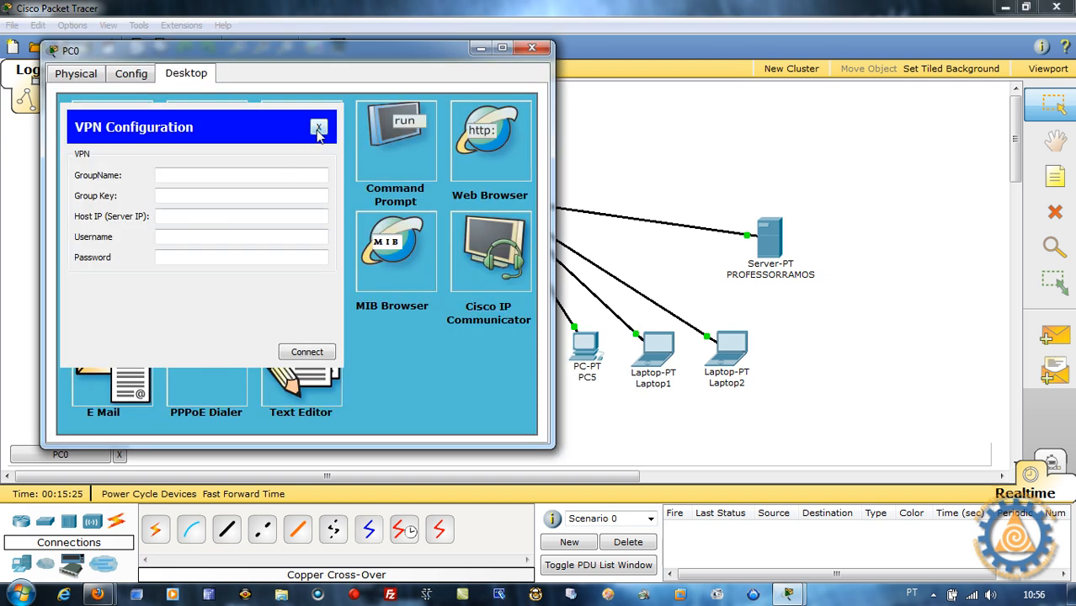
pyautogui.click(318, 128)
pyautogui.click(398, 157)
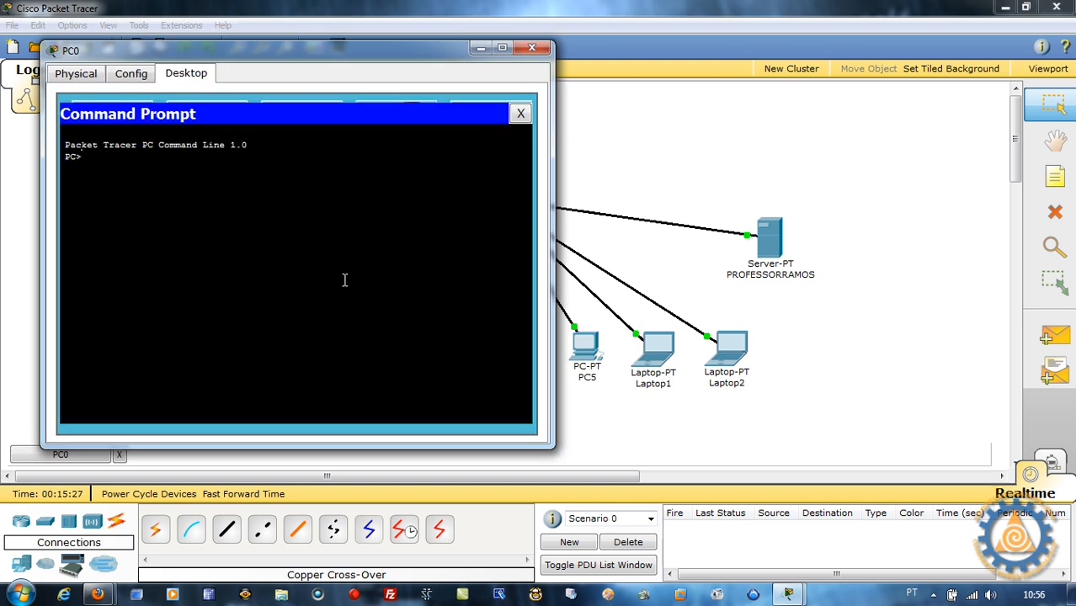
pyautogui.write('IPCONFIG')
pyautogui.press('Return')
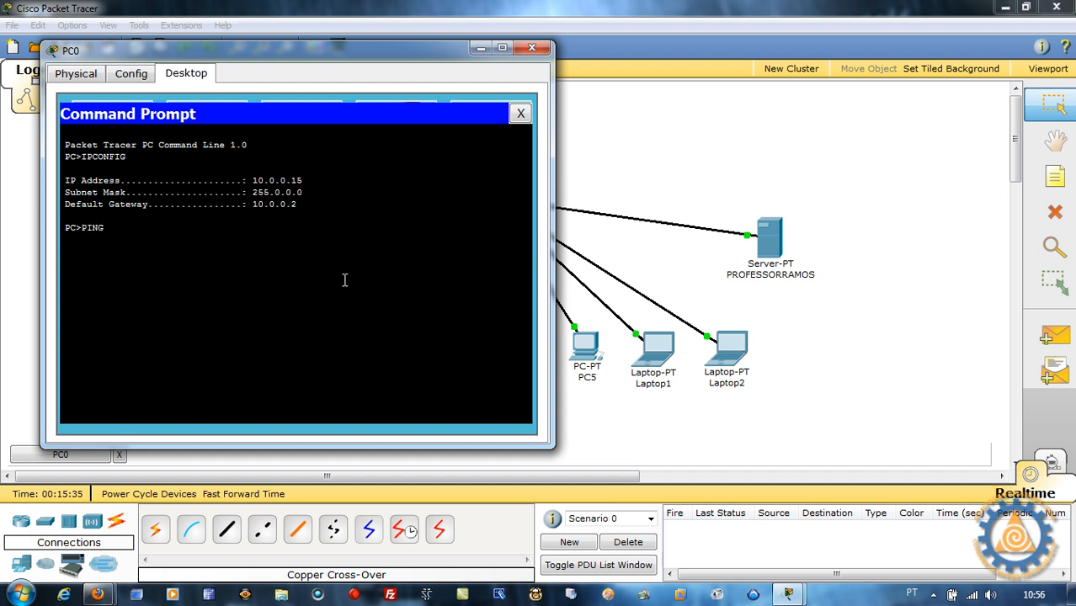
# Ping 10.0.0.10 and 10.0.0.1 from PC0 to test connectivity, and close its command prompt and device window.
pyautogui.write('PING 10.0.0.10')
pyautogui.press('Return')
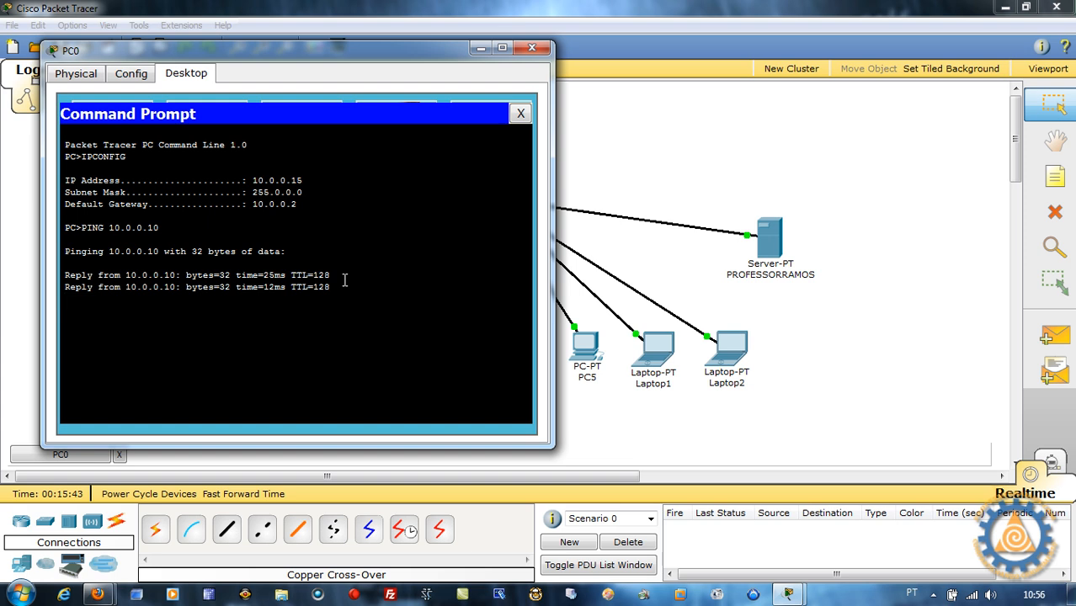
pyautogui.press('Up')
pyautogui.press('Return')
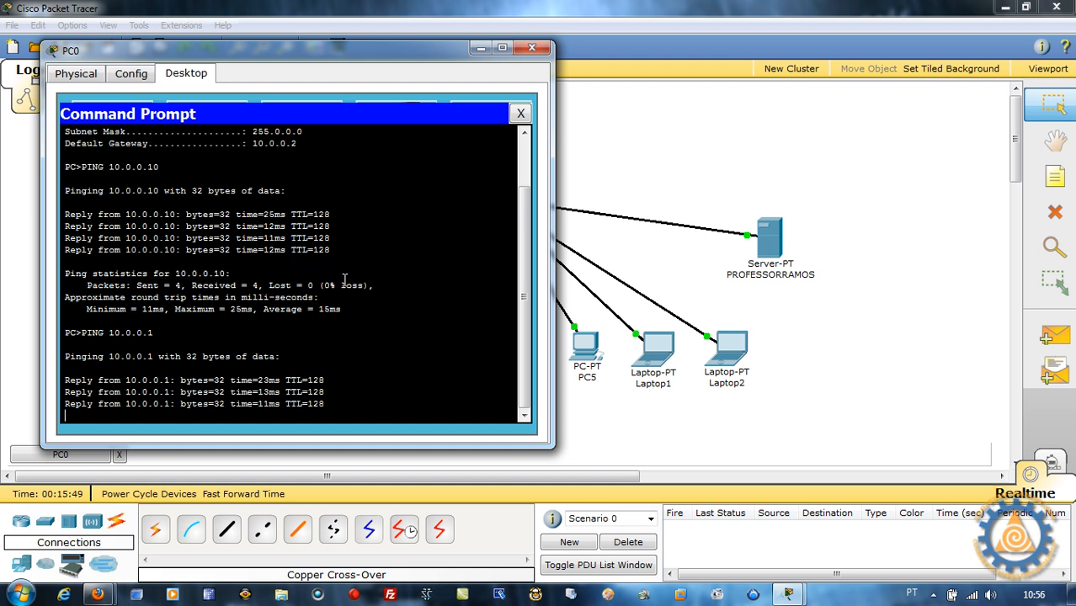
pyautogui.click(521, 113)
pyautogui.click(531, 48)
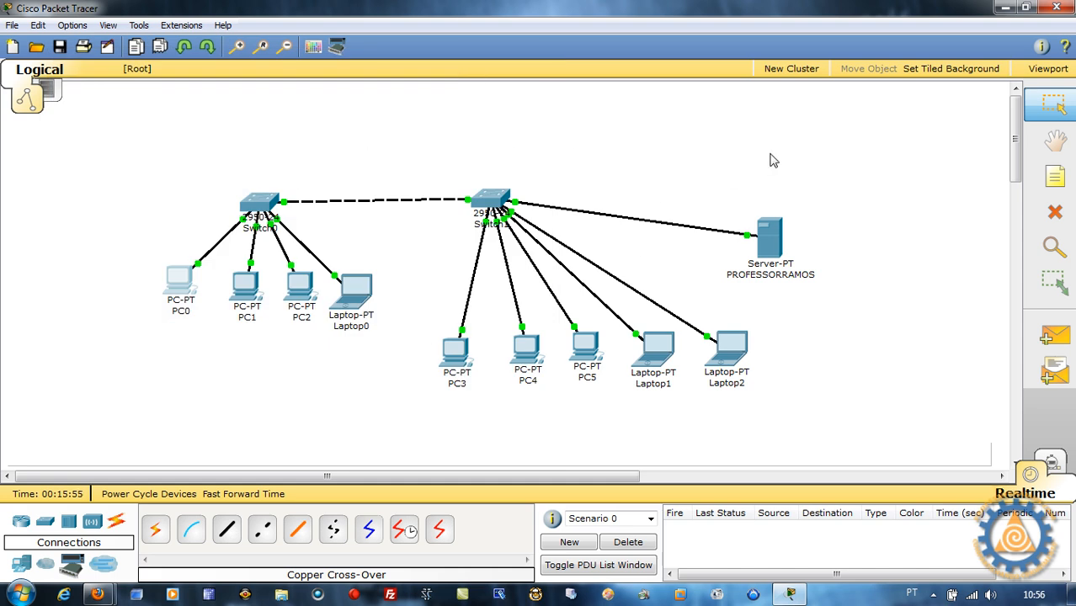
# Review the server's global gateway and DNS settings and close its configuration window.
pyautogui.moveTo(270, 205)
pyautogui.click(778, 245)
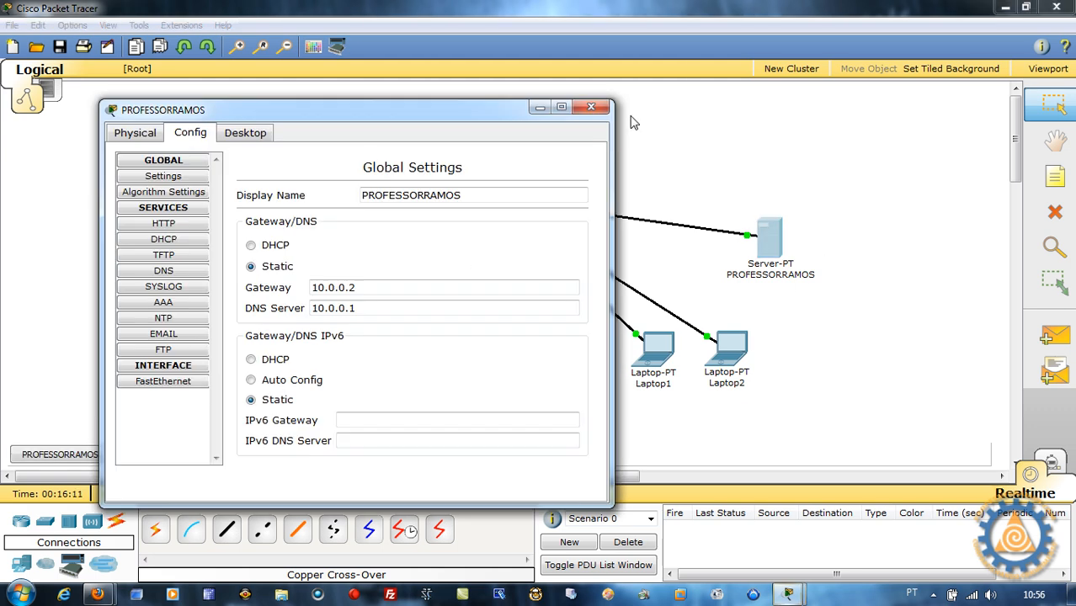
pyautogui.click(594, 108)
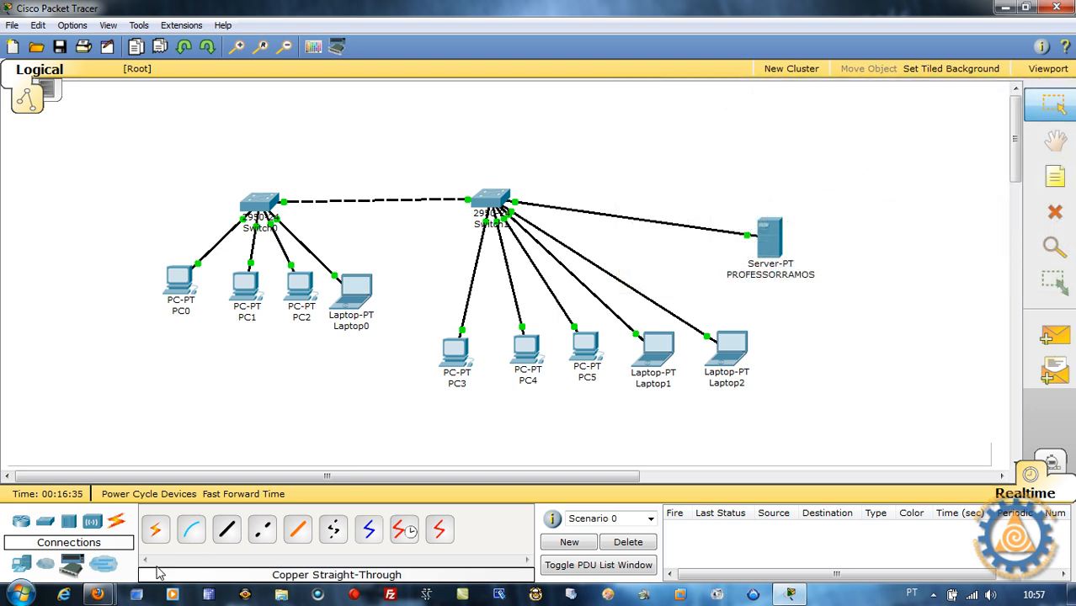
# Switch to the Firefox window with the professorramos.com home page.
pyautogui.moveTo(97, 593)
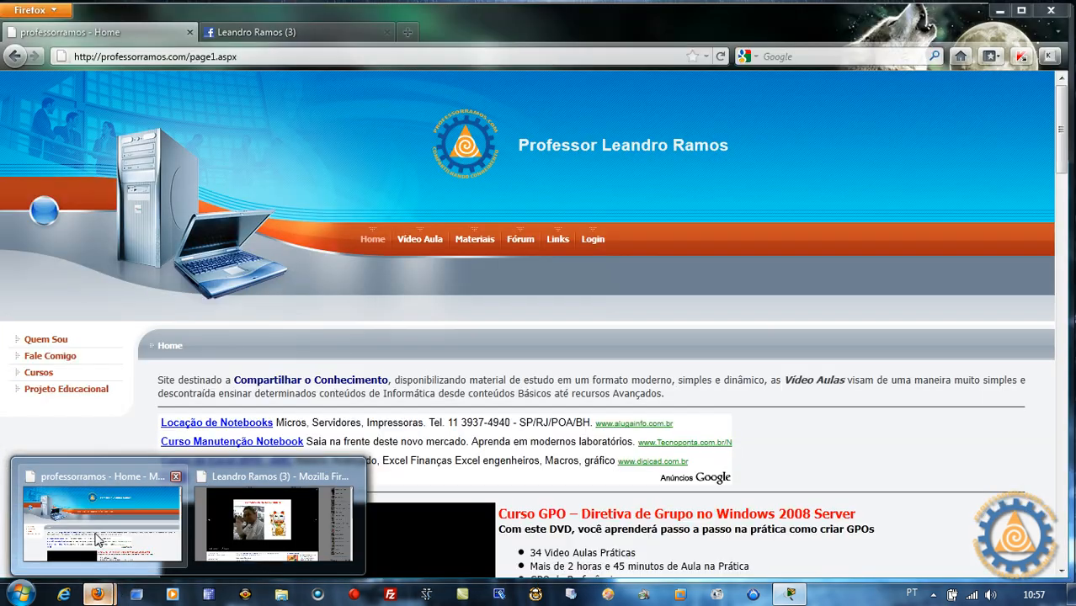
pyautogui.click(98, 539)
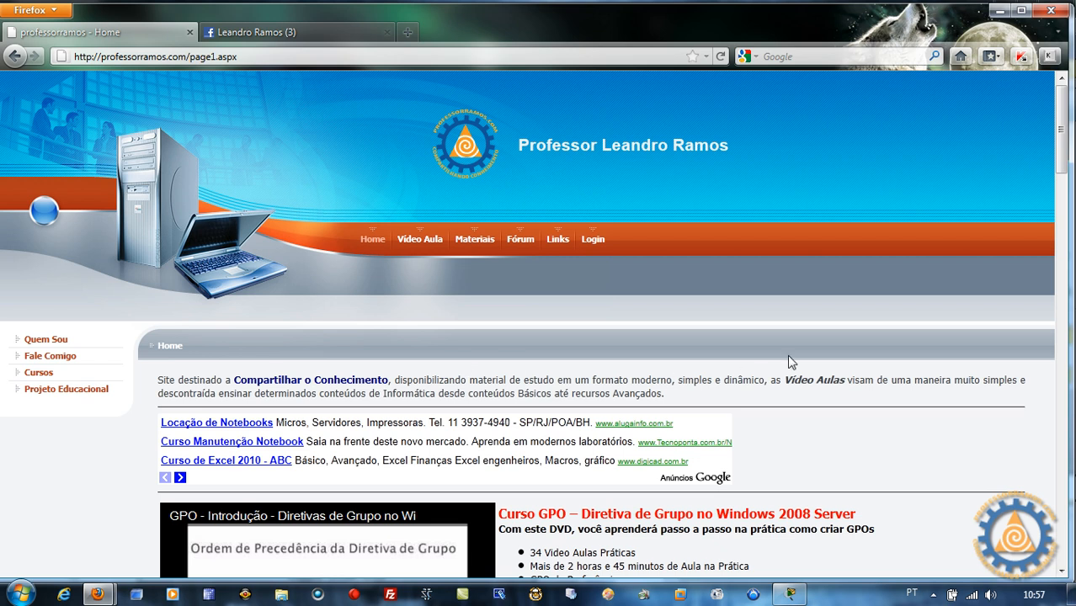